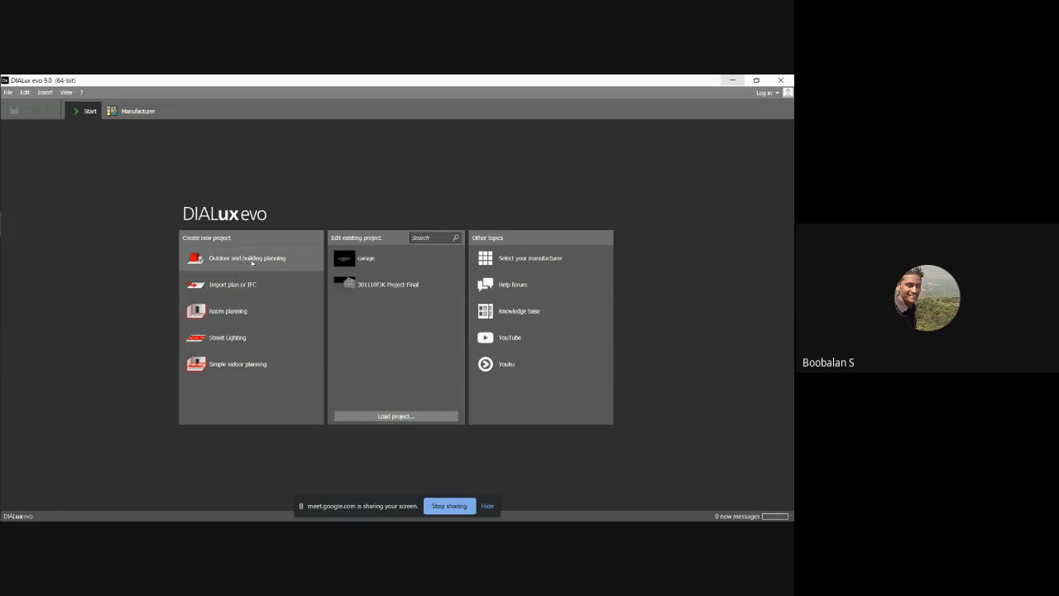
# - Create a street lighting project and look over its menus and project information page
pyautogui.click(235, 340)
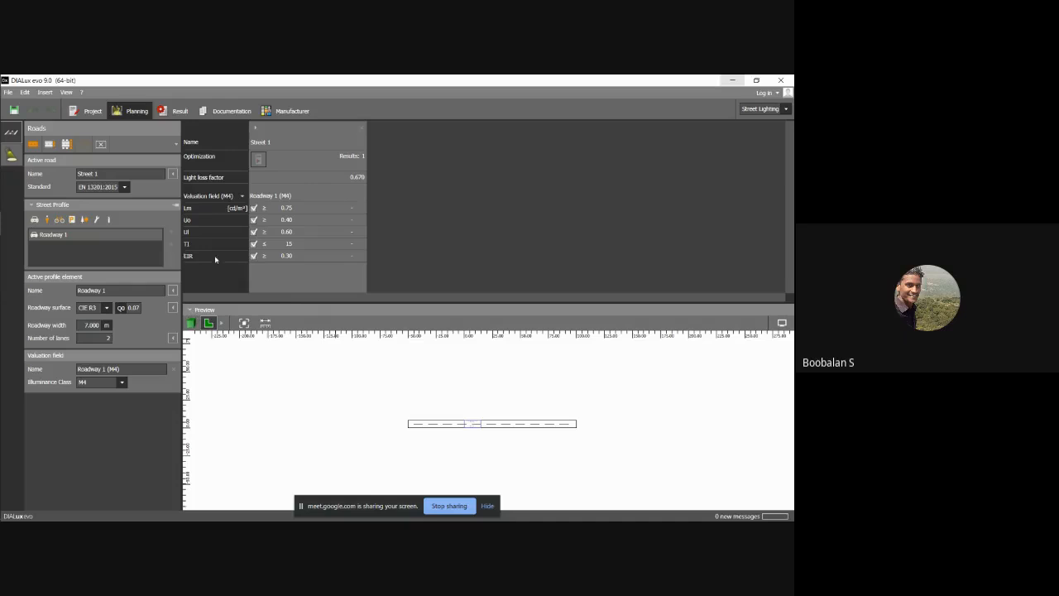
pyautogui.click(10, 93)
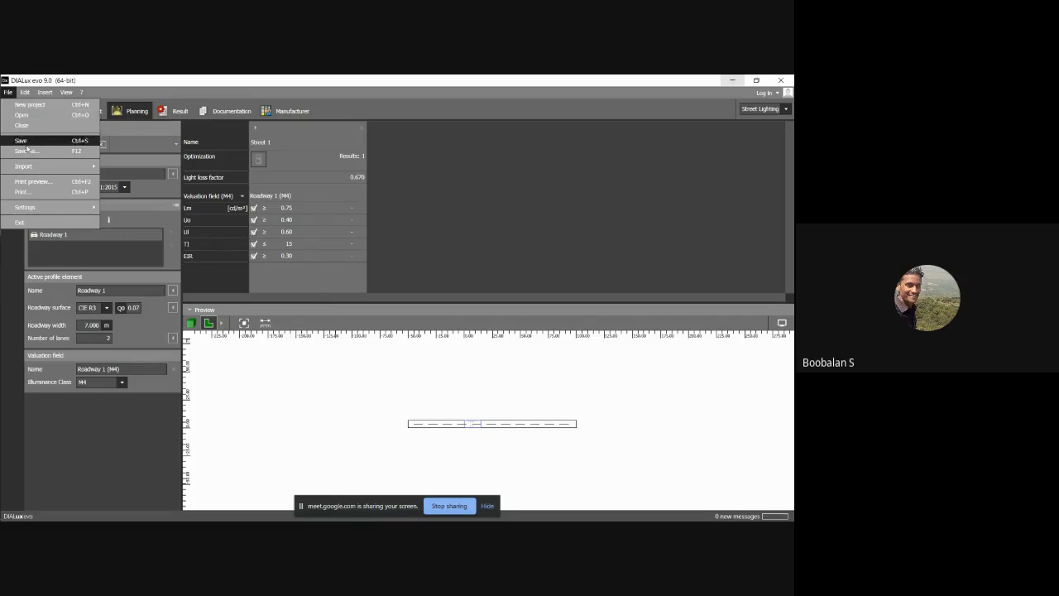
pyautogui.moveTo(38, 170)
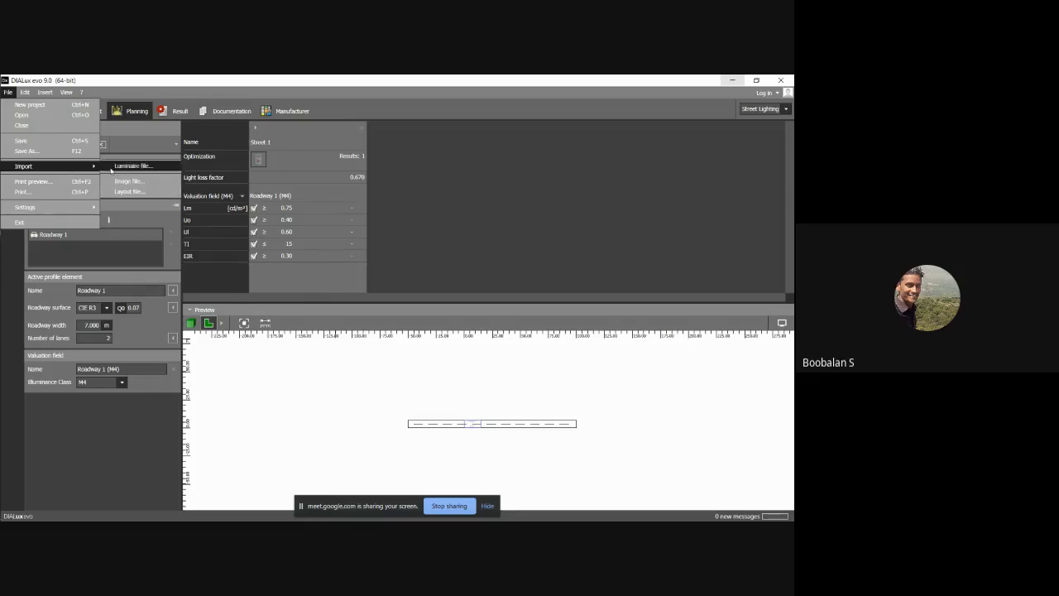
pyautogui.moveTo(18, 93)
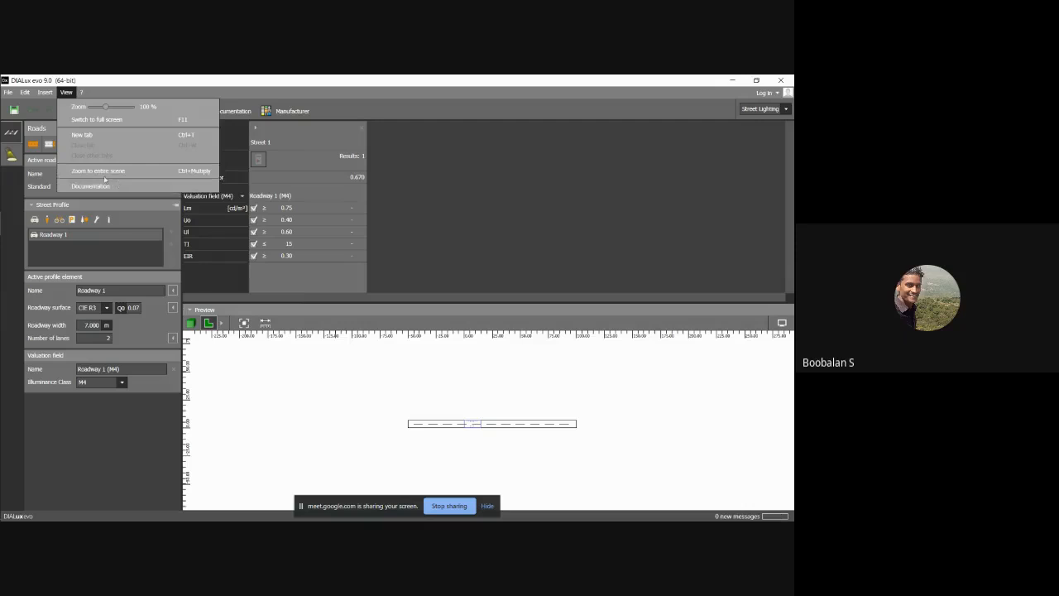
pyautogui.click(161, 80)
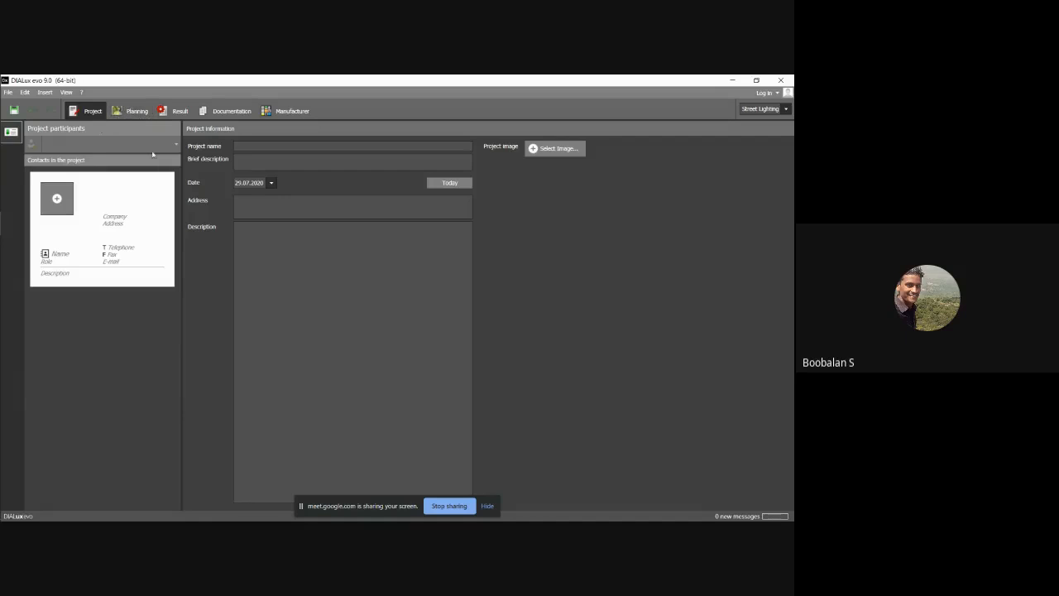
pyautogui.click(359, 214)
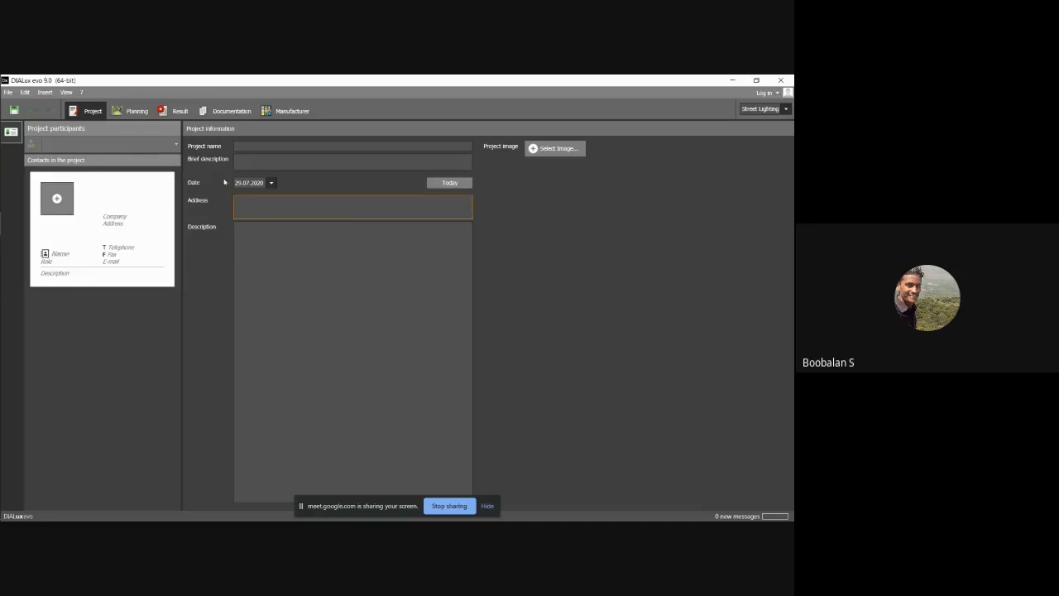
# - Replace the street lighting project with a new default project
pyautogui.click(8, 92)
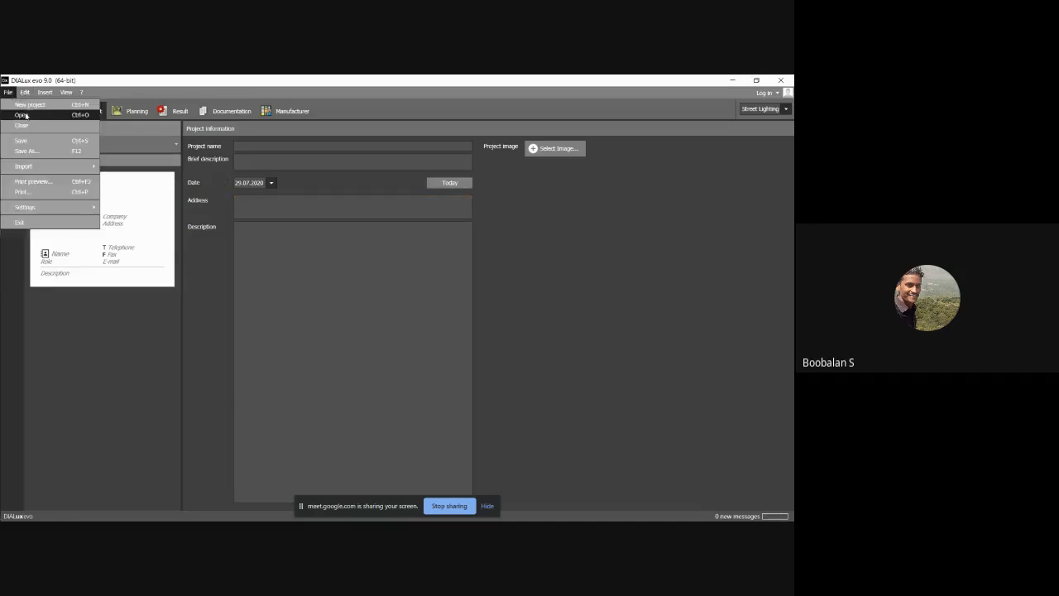
pyautogui.click(33, 106)
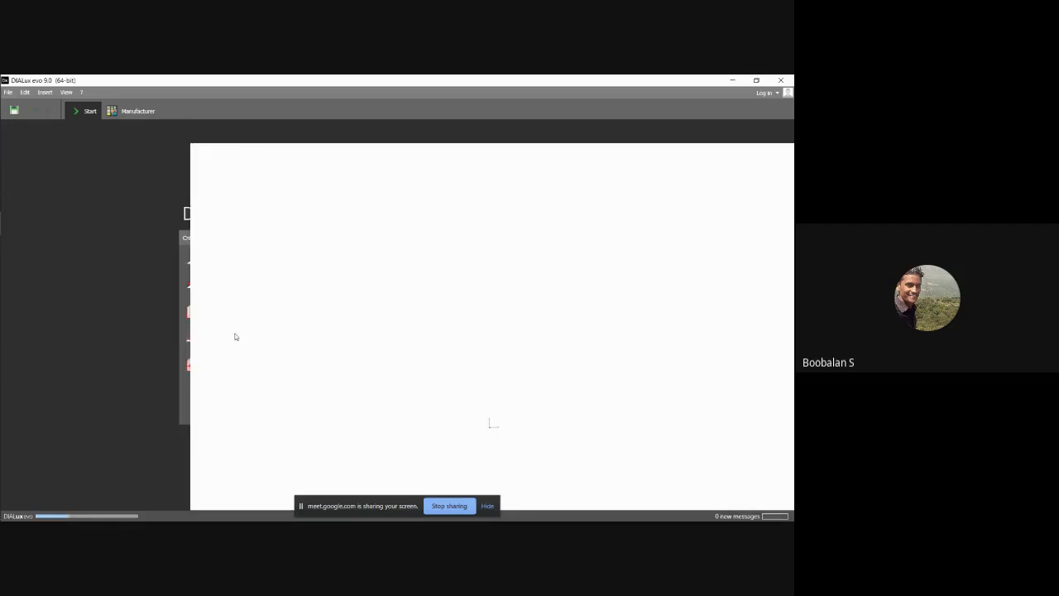
pyautogui.click(8, 92)
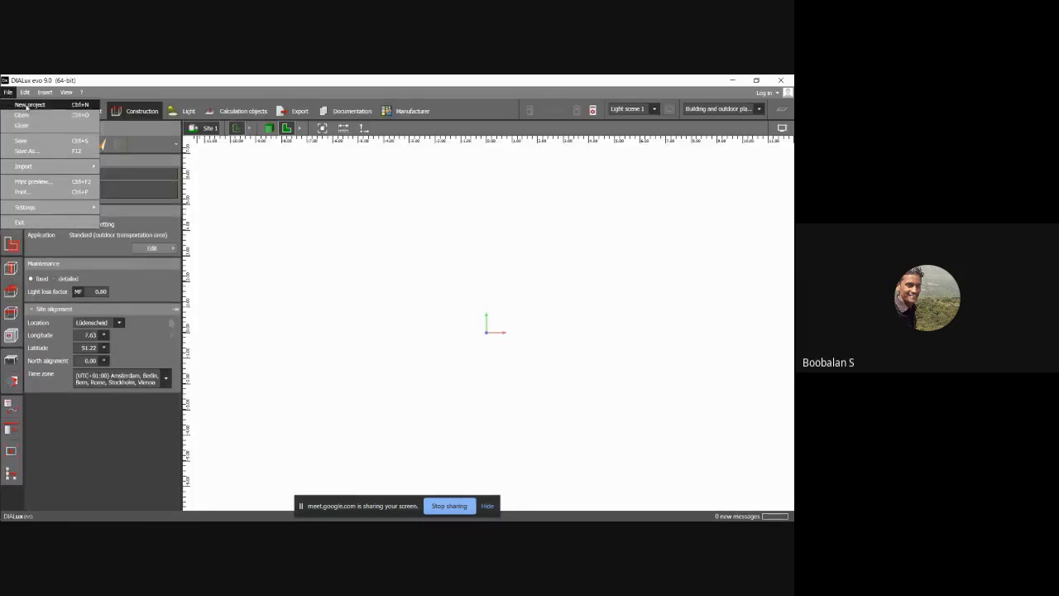
pyautogui.click(27, 105)
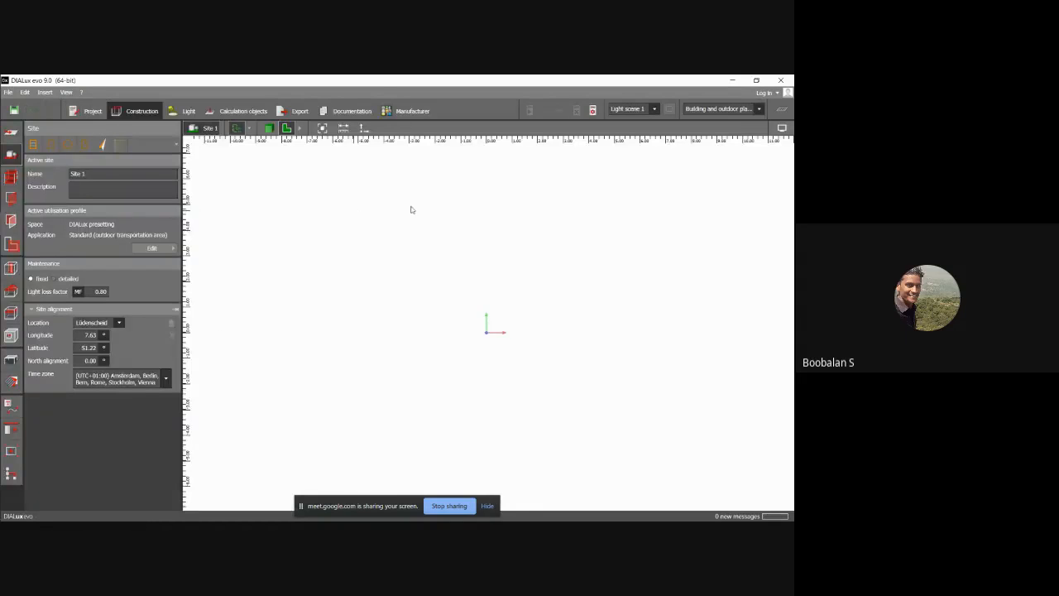
# - Relaunch DIALux evo from the desktop and create a new street lighting project
pyautogui.press('super+d')
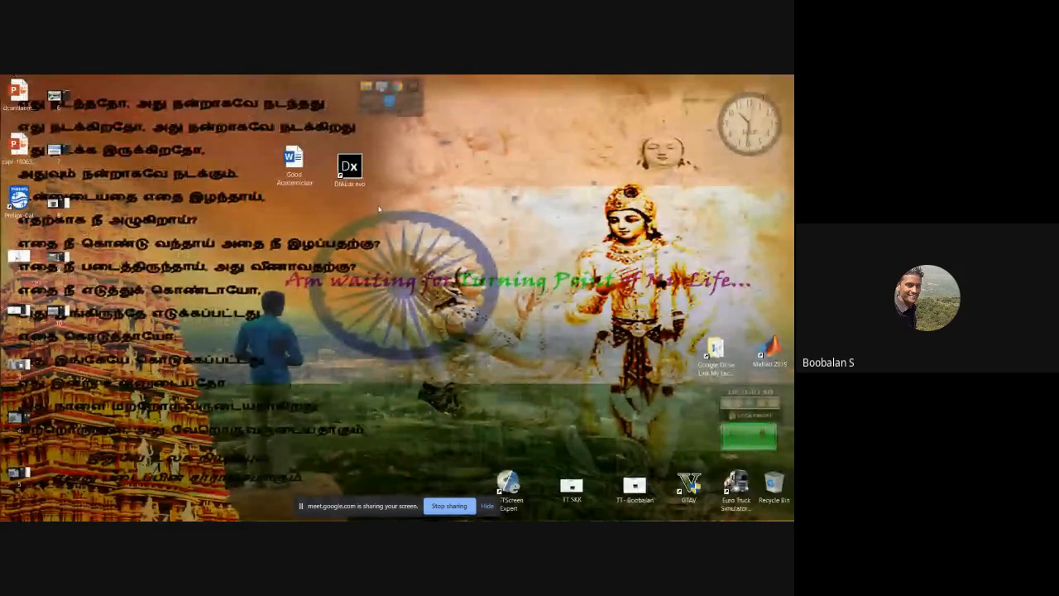
pyautogui.doubleClick(349, 168)
pyautogui.moveTo(16, 150)
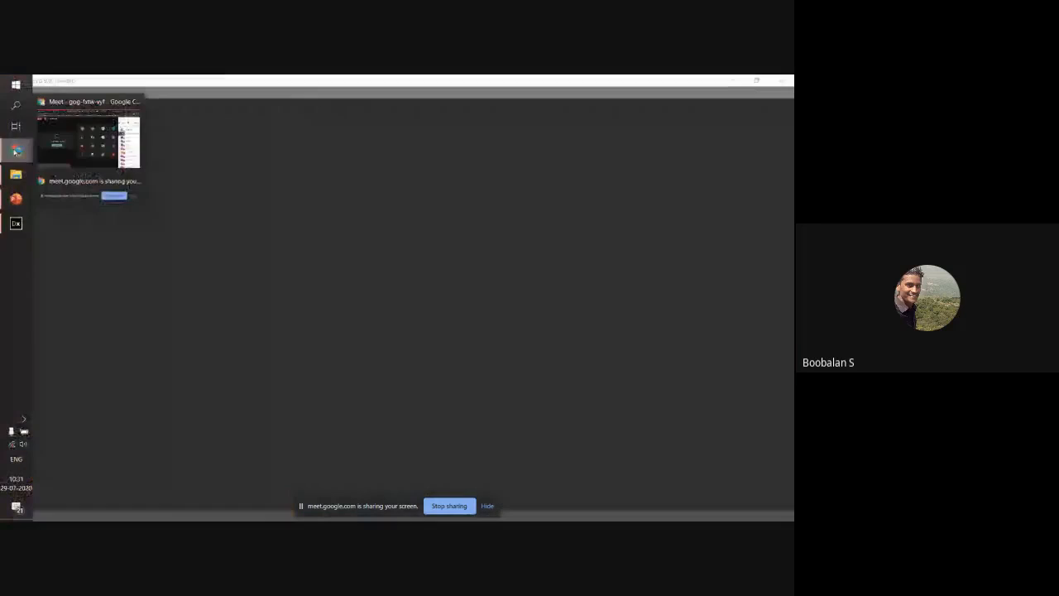
pyautogui.click(124, 145)
pyautogui.click(736, 83)
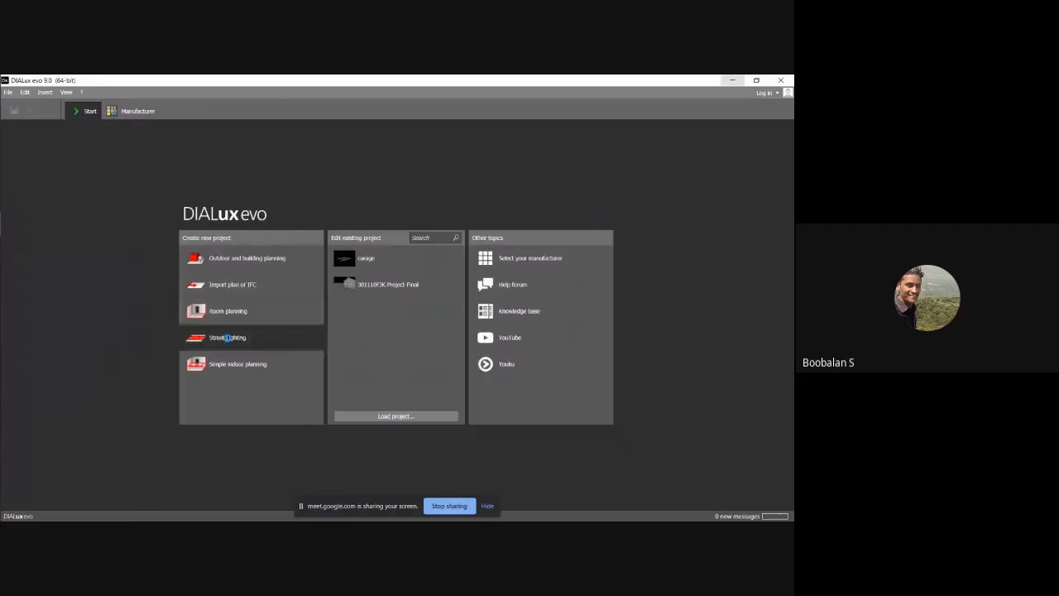
pyautogui.click(230, 339)
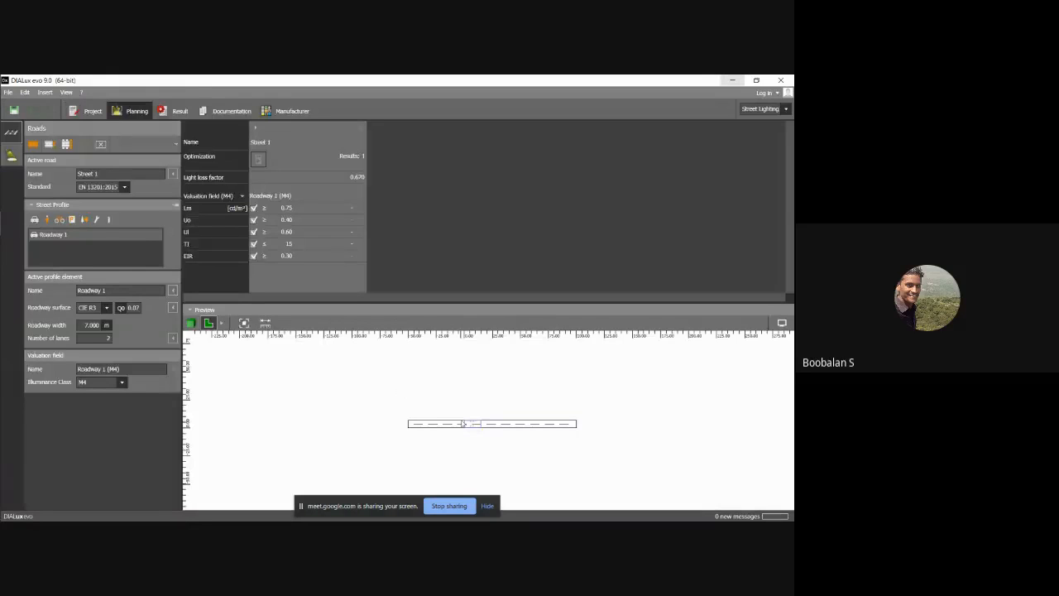
# - Examine the roadway and the valuation field's grid of calculation points in the plan preview
pyautogui.scroll(2, 474, 426)
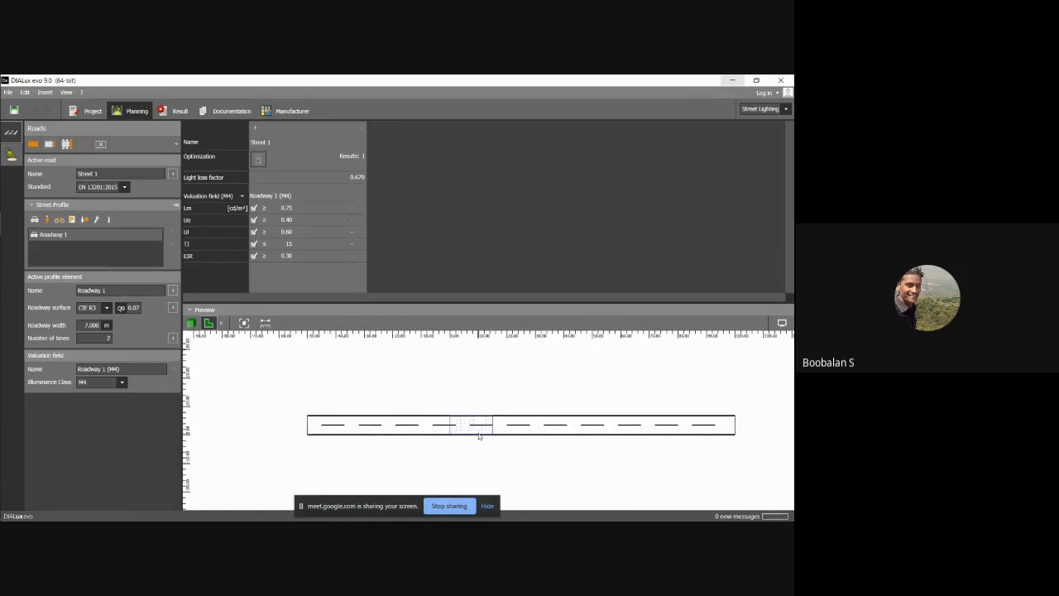
pyautogui.scroll(4, 479, 436)
pyautogui.scroll(-3, 478, 436)
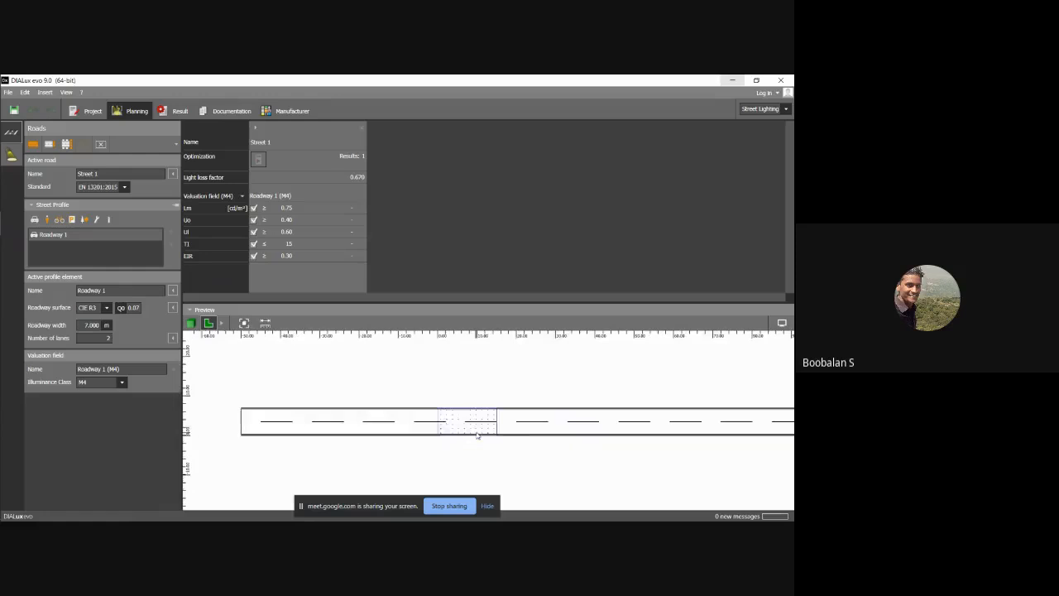
pyautogui.scroll(5, 477, 435)
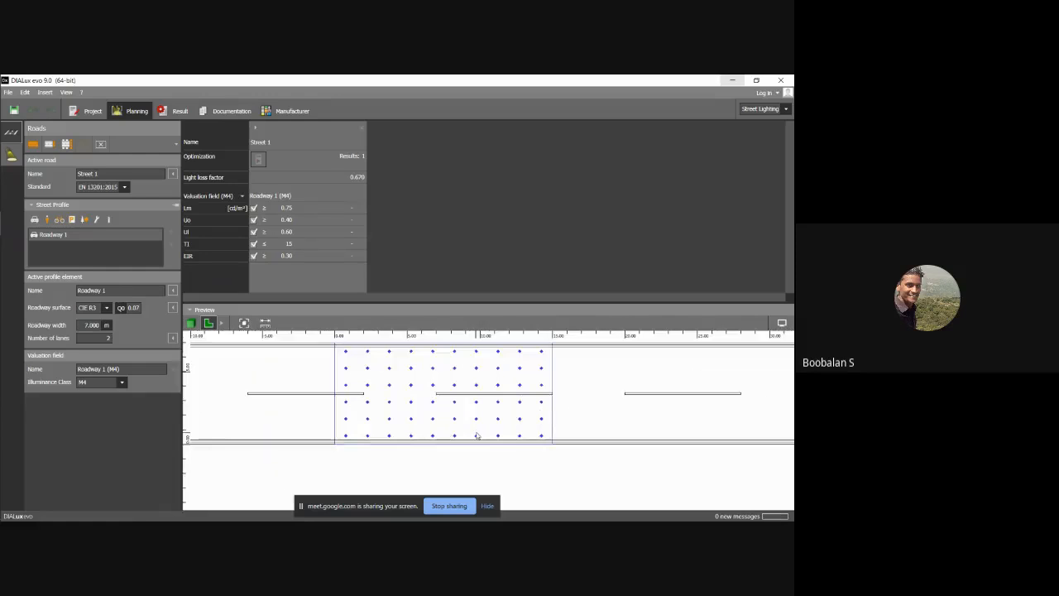
pyautogui.scroll(-1, 477, 436)
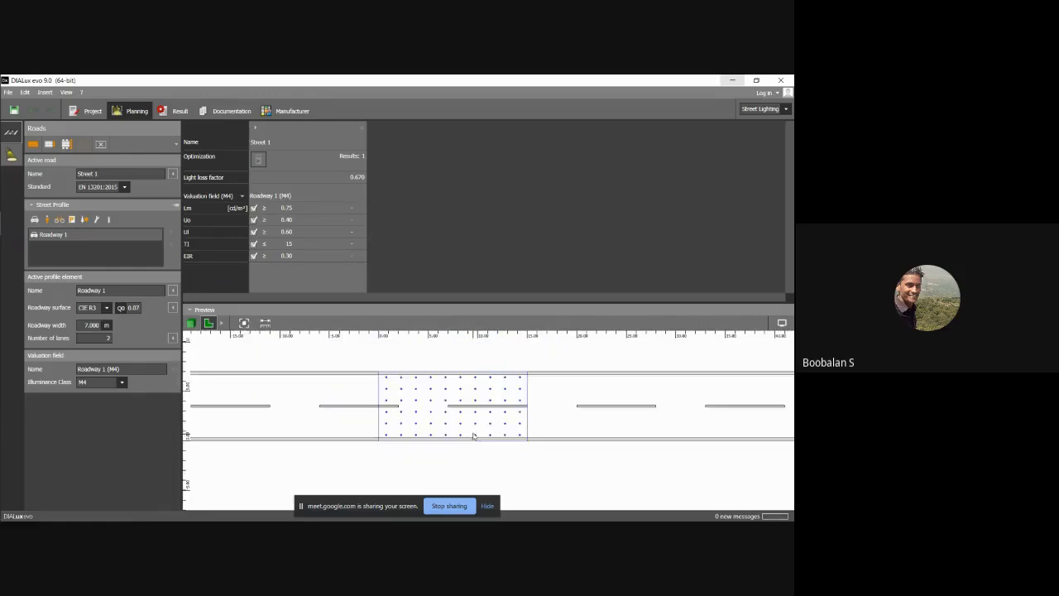
pyautogui.scroll(-1, 473, 436)
pyautogui.scroll(-1, 431, 431)
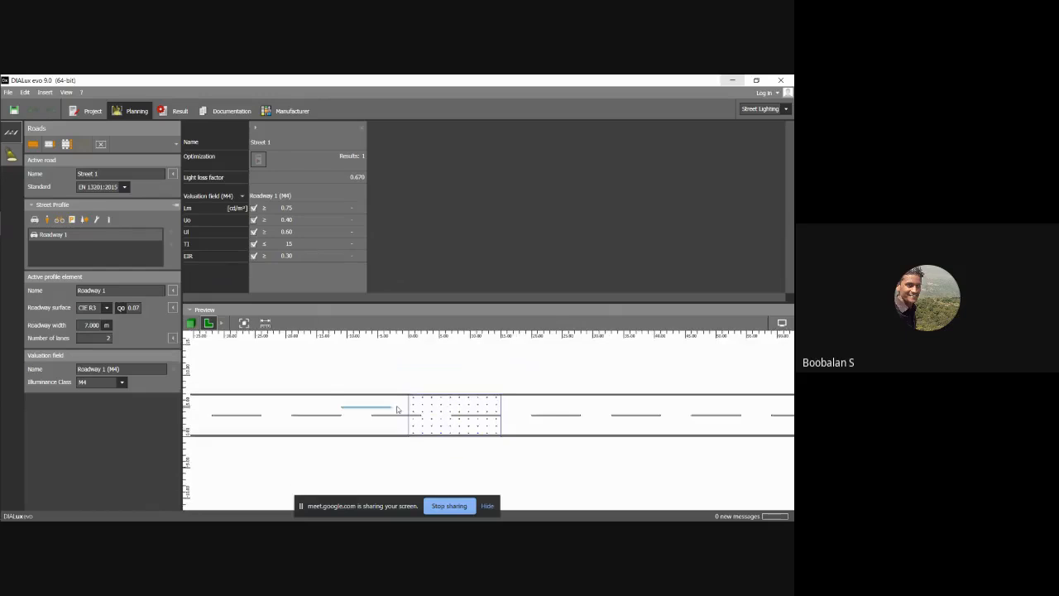
pyautogui.scroll(3, 474, 430)
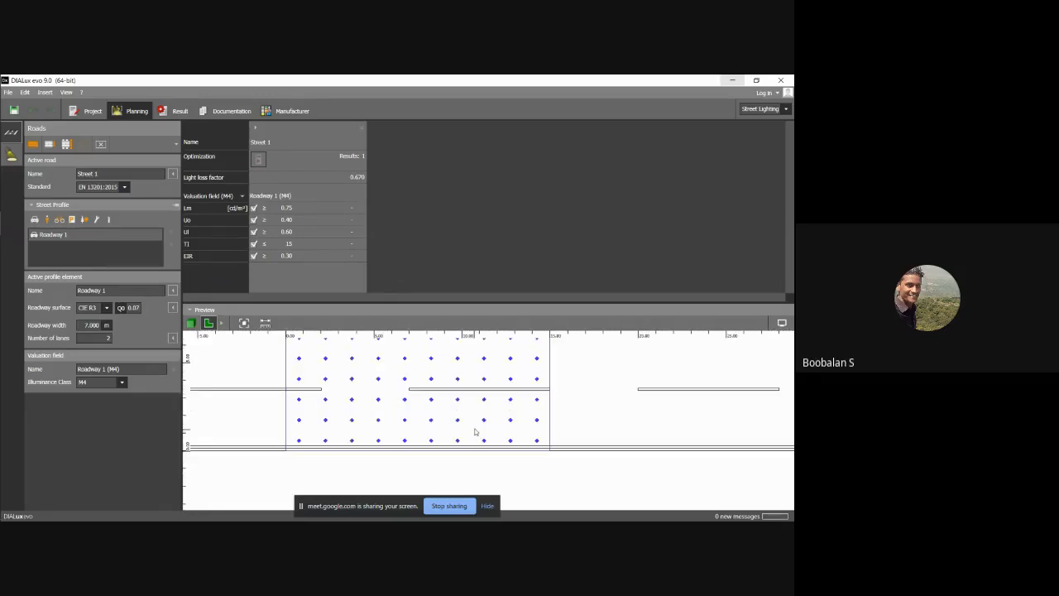
pyautogui.scroll(-2, 543, 427)
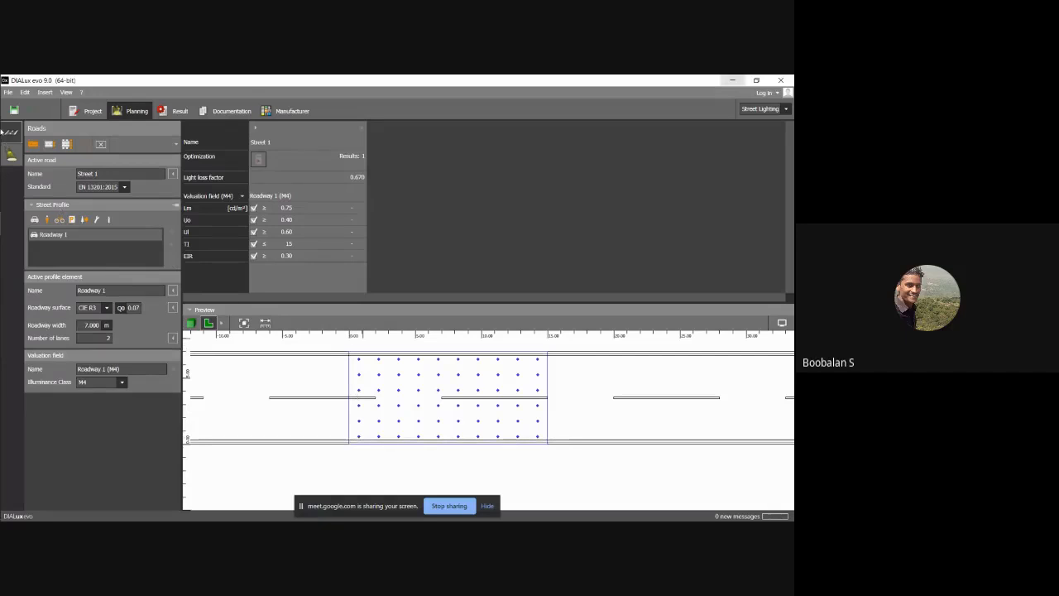
# - Switch to the Google Meet window to check the call, and return to DIALux evo
pyautogui.moveTo(16, 152)
pyautogui.click(91, 124)
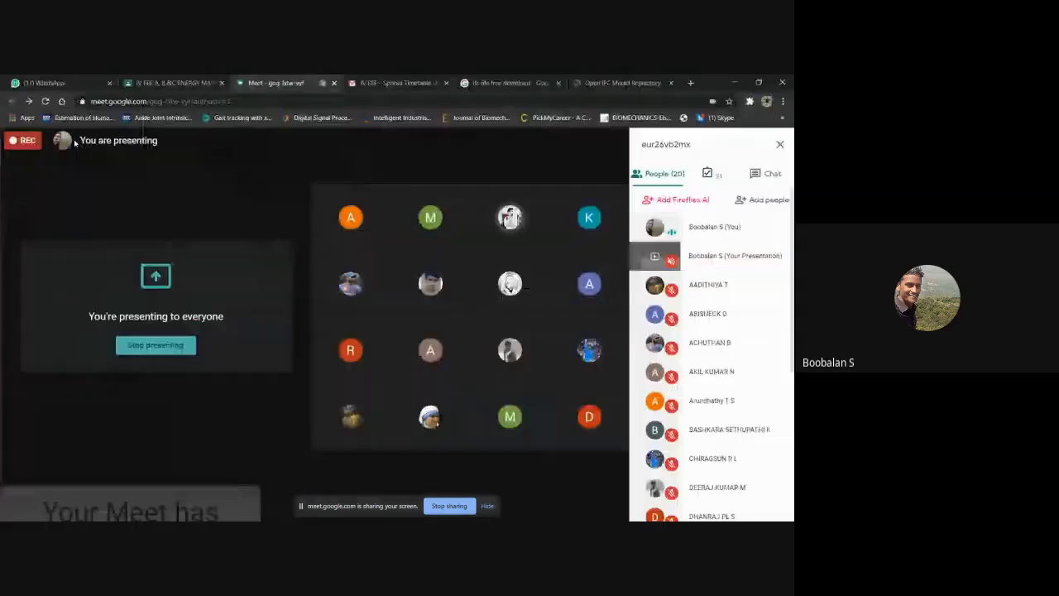
pyautogui.click(759, 83)
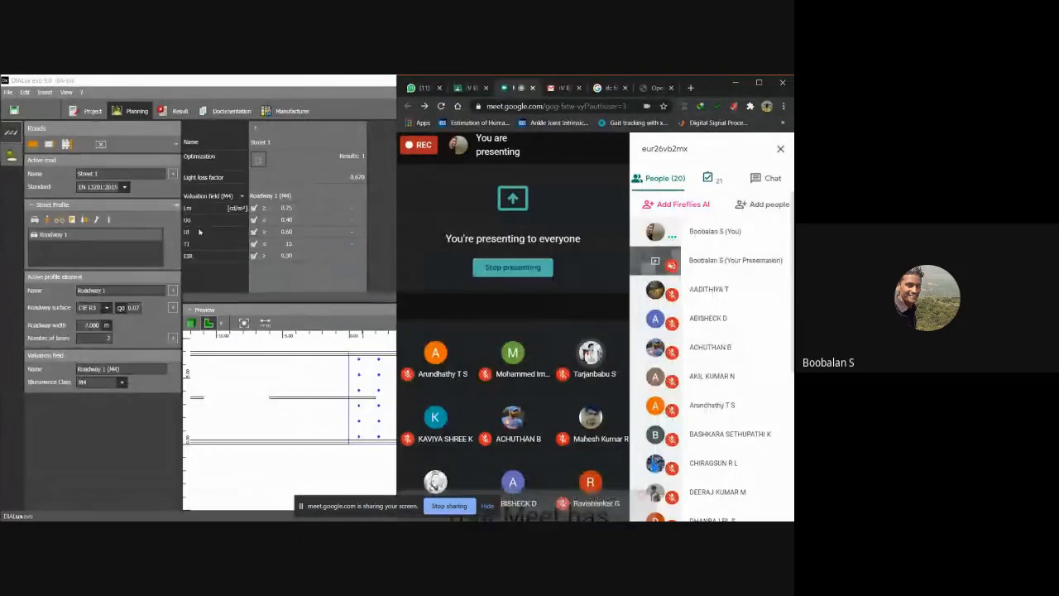
pyautogui.click(735, 83)
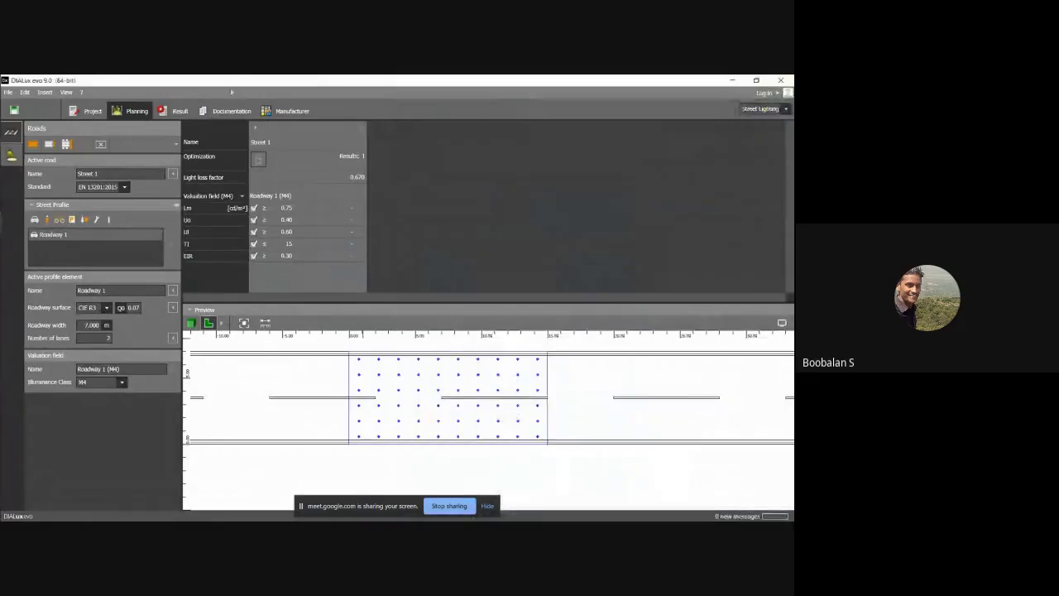
pyautogui.moveTo(16, 152)
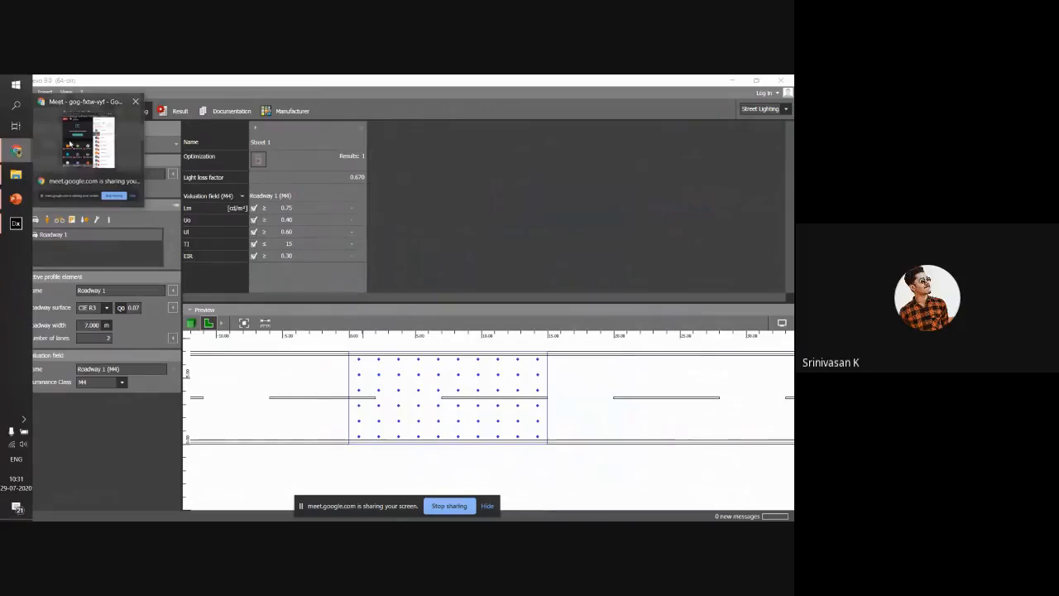
pyautogui.click(16, 152)
pyautogui.click(759, 83)
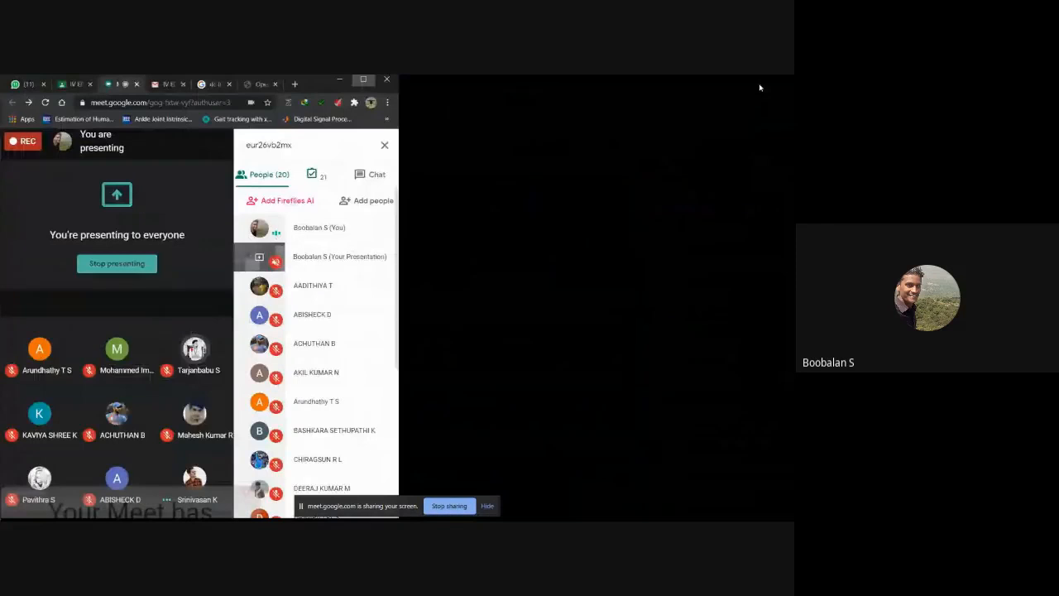
pyautogui.click(738, 83)
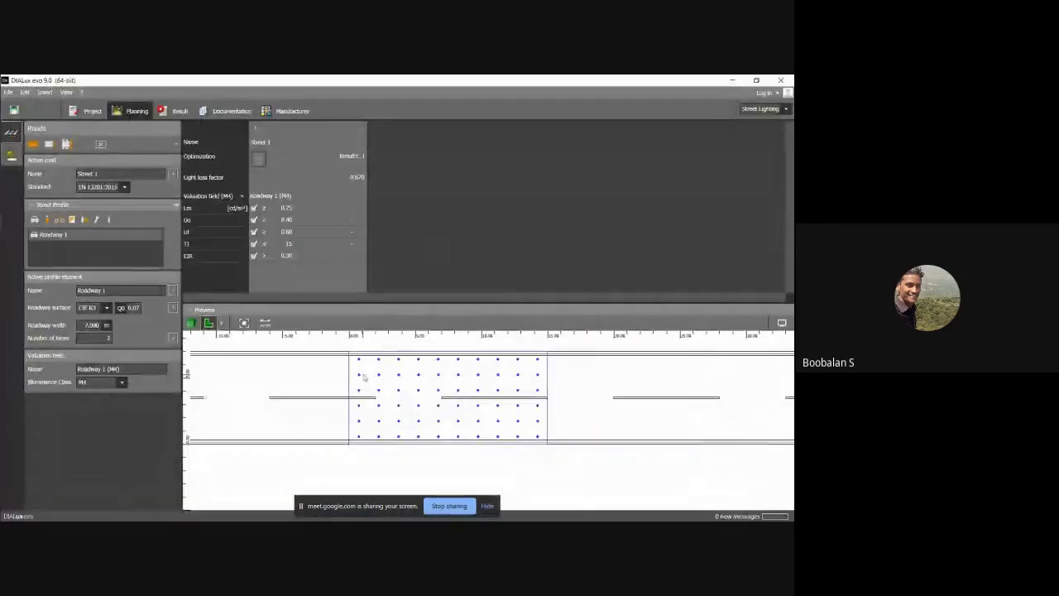
# - Show the street preview in 3D and inspect the roadway and its valuation field from several angles
pyautogui.scroll(-1, 353, 368)
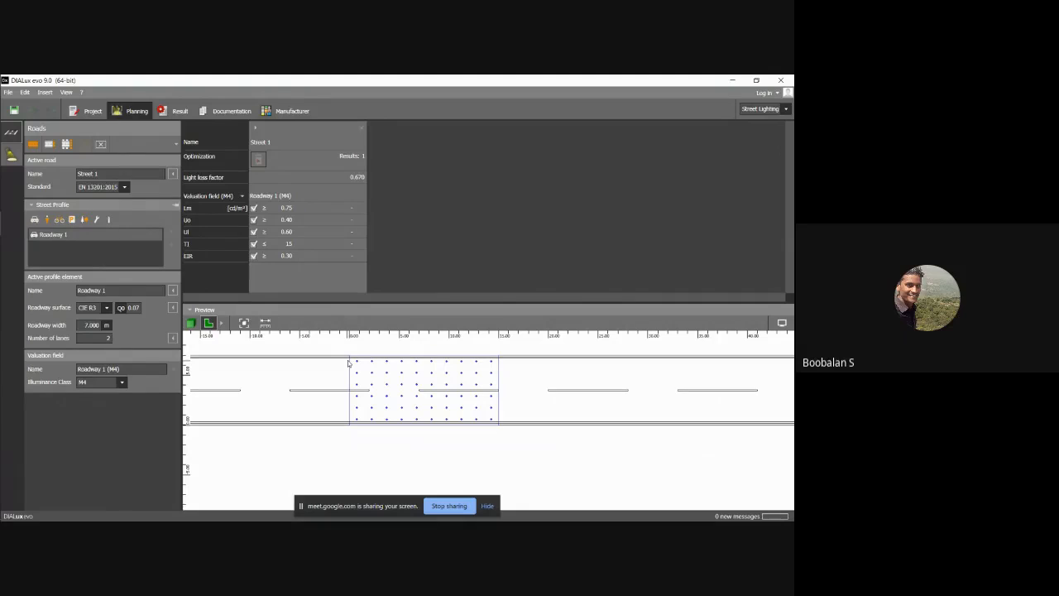
pyautogui.scroll(1, 364, 377)
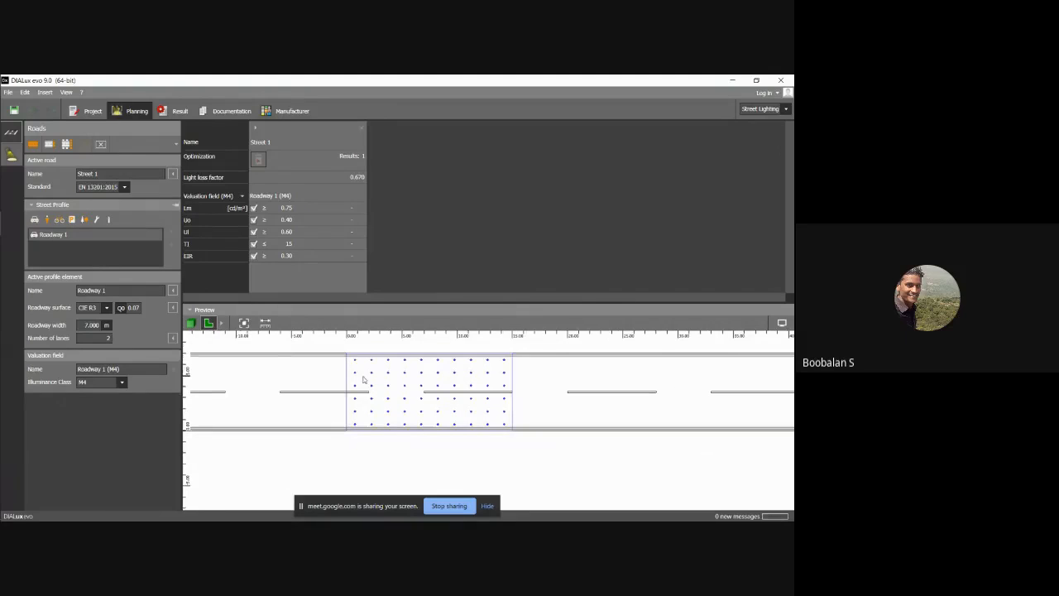
pyautogui.scroll(1, 364, 379)
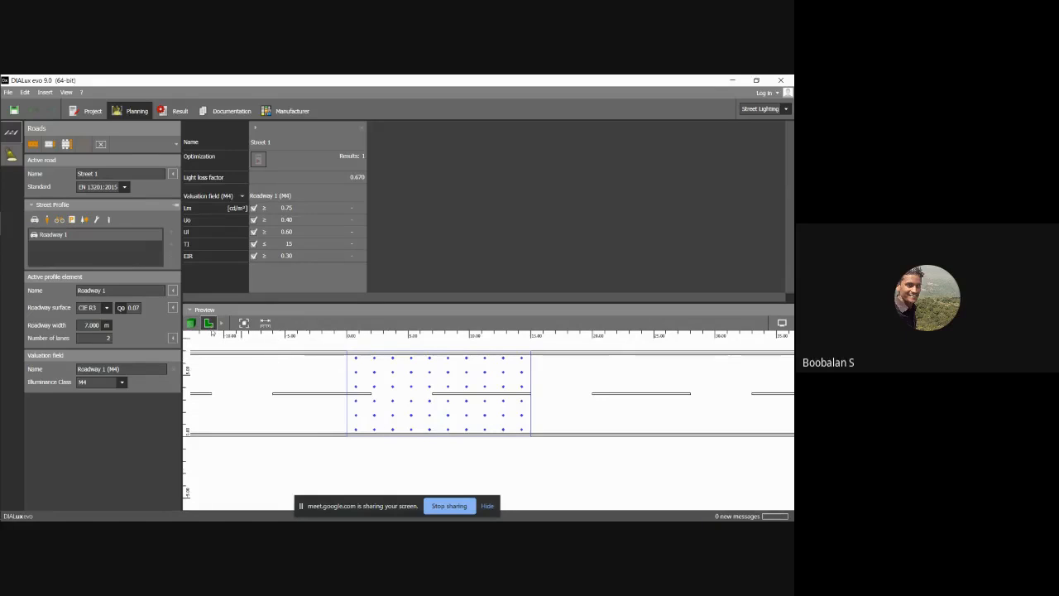
pyautogui.click(192, 323)
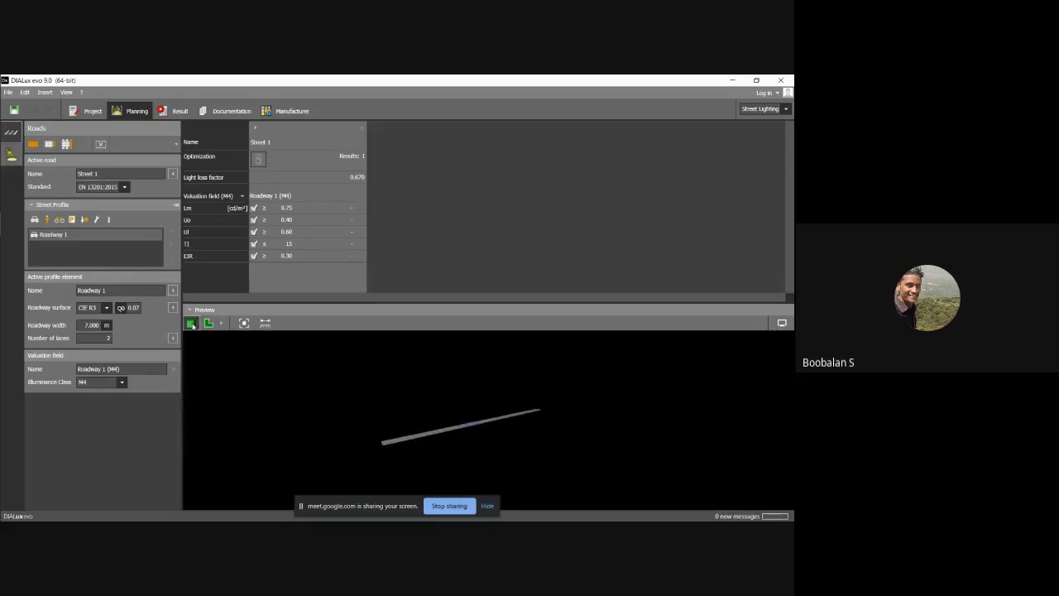
pyautogui.scroll(5, 491, 435)
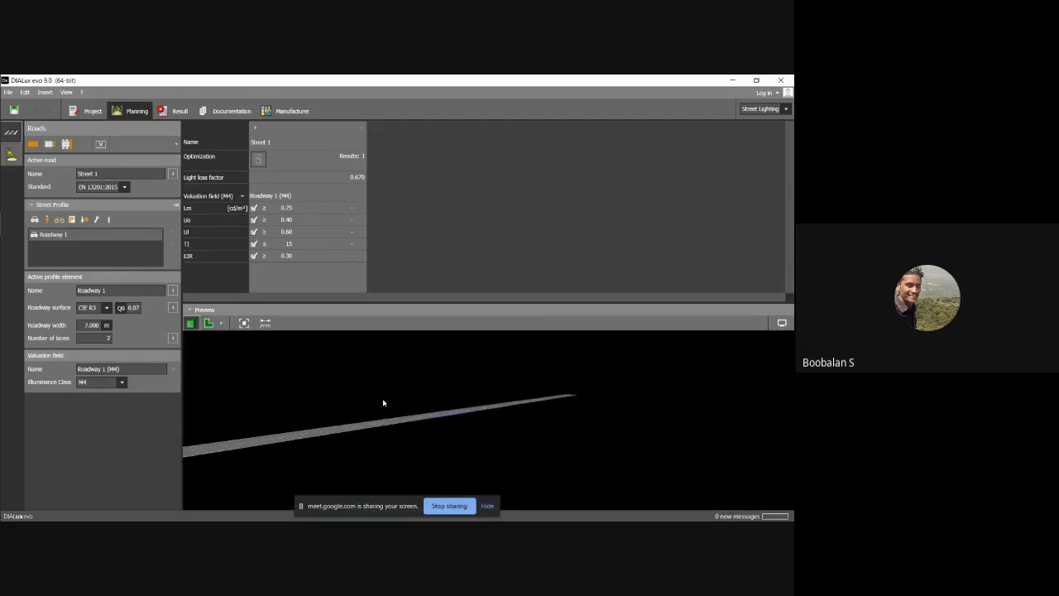
pyautogui.moveTo(382, 402); pyautogui.dragTo(432, 454, button='right')
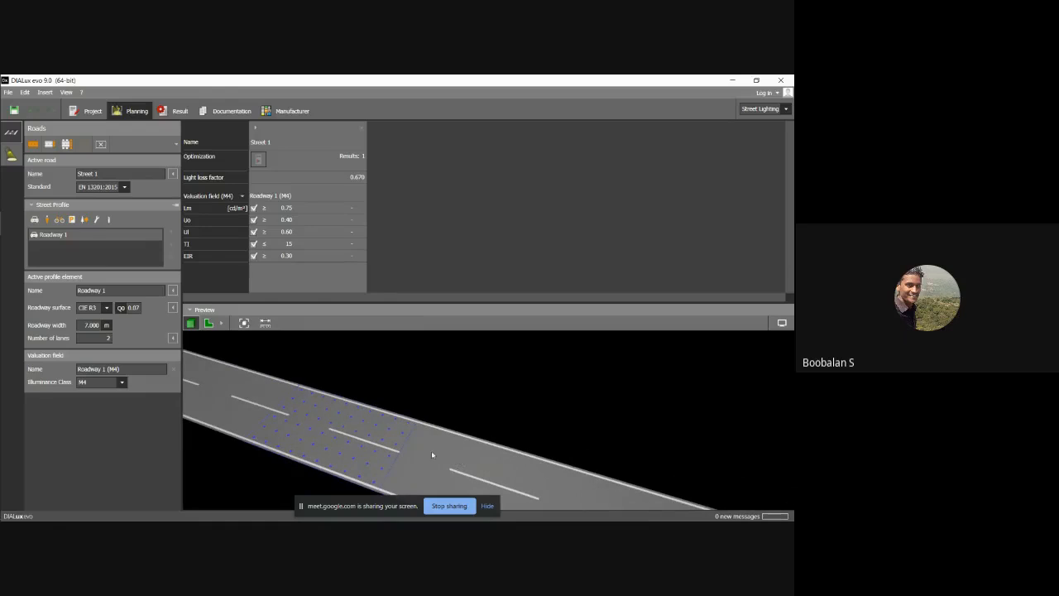
pyautogui.click(381, 499)
pyautogui.moveTo(390, 500); pyautogui.dragTo(115, 505)
pyautogui.click(334, 426)
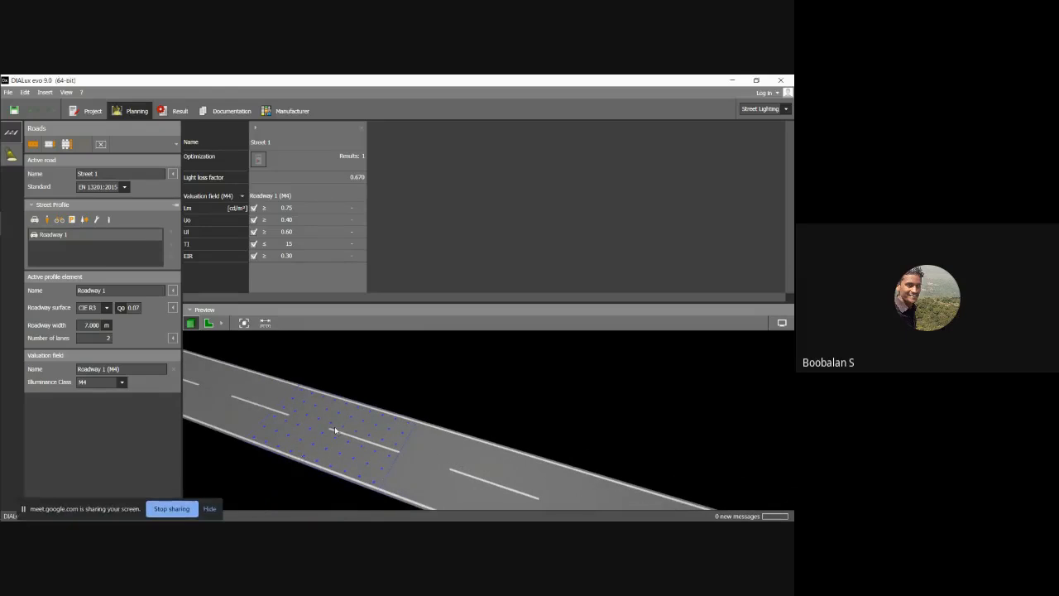
pyautogui.moveTo(335, 426); pyautogui.dragTo(517, 426, button='right')
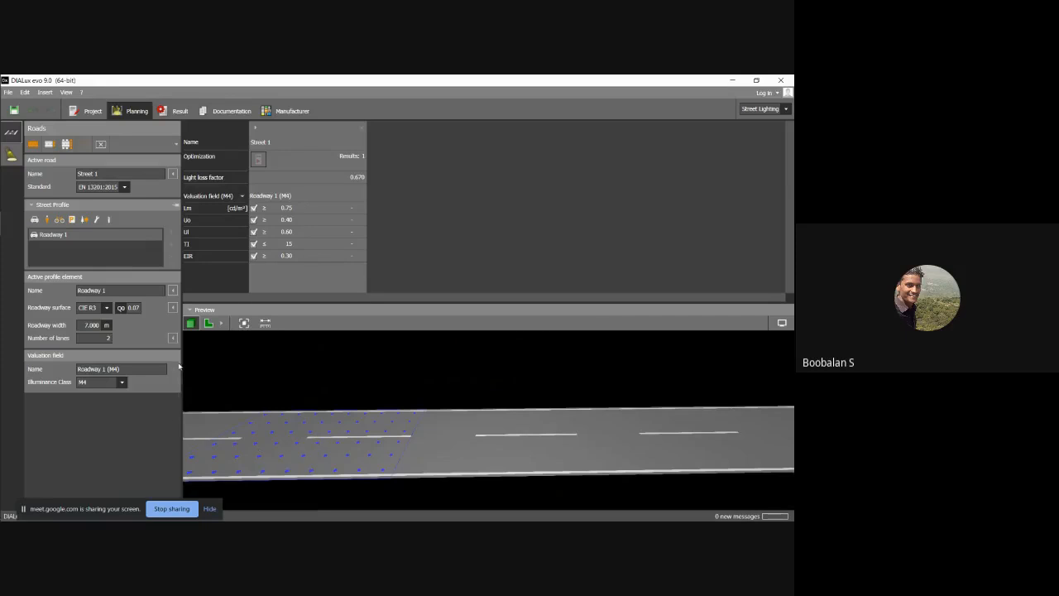
# - Rename the active road Ukkadam
pyautogui.moveTo(272, 417)
pyautogui.mouseDown(button='right')
pyautogui.moveTo(253, 413)
pyautogui.moveTo(266, 422)
pyautogui.mouseUp(button='right')
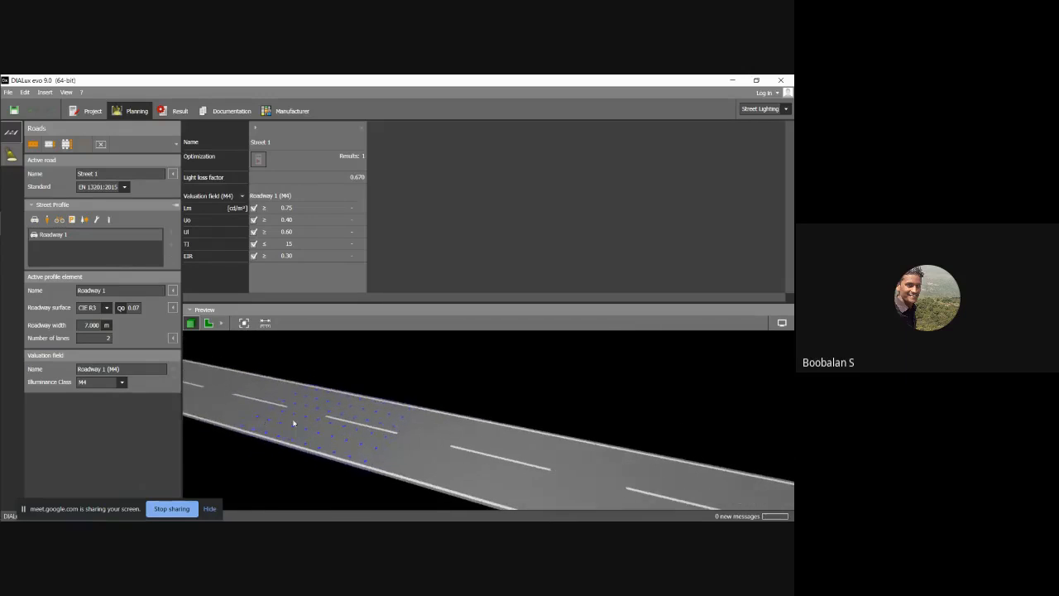
pyautogui.scroll(8, 294, 423)
pyautogui.scroll(-6, 298, 424)
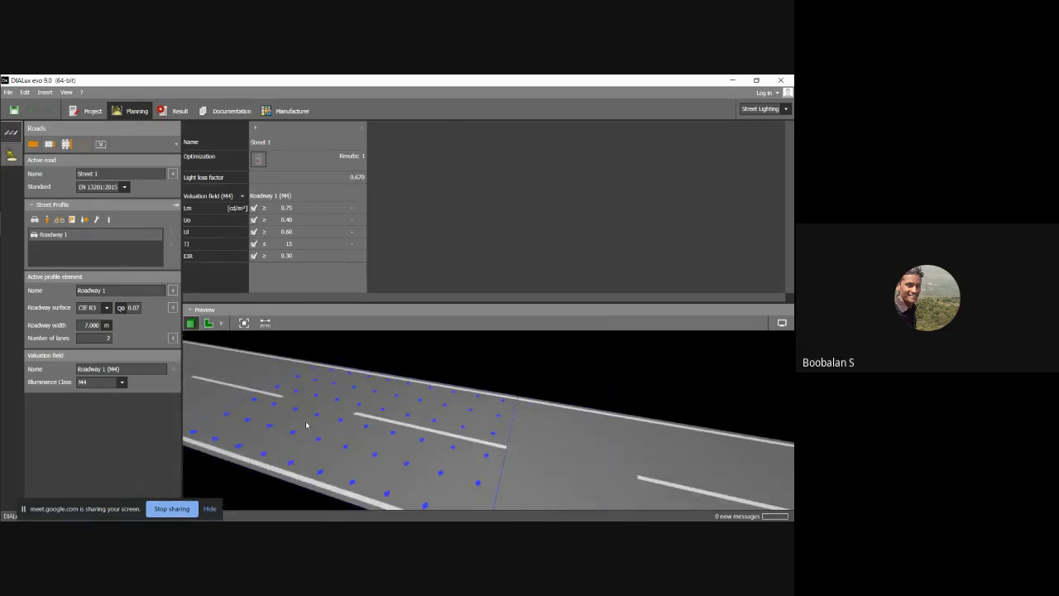
pyautogui.scroll(-3, 319, 430)
pyautogui.moveTo(310, 437); pyautogui.dragTo(305, 439, button='right')
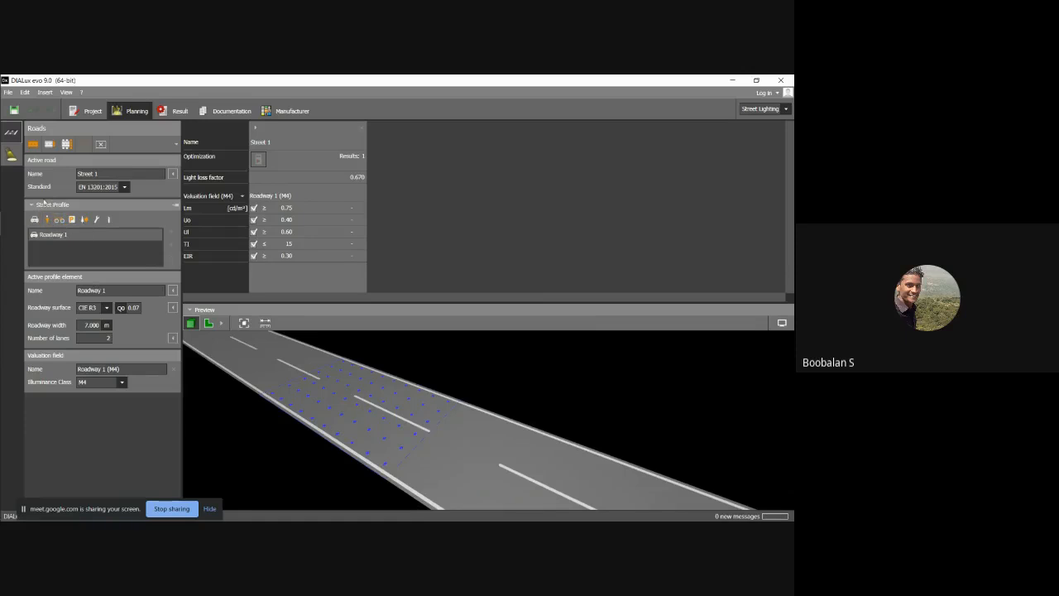
pyautogui.click(95, 173)
pyautogui.write('Ul')
pyautogui.press('Return')
# - Add a second roadway to the street profile beside Roadway 1
pyautogui.click(60, 234)
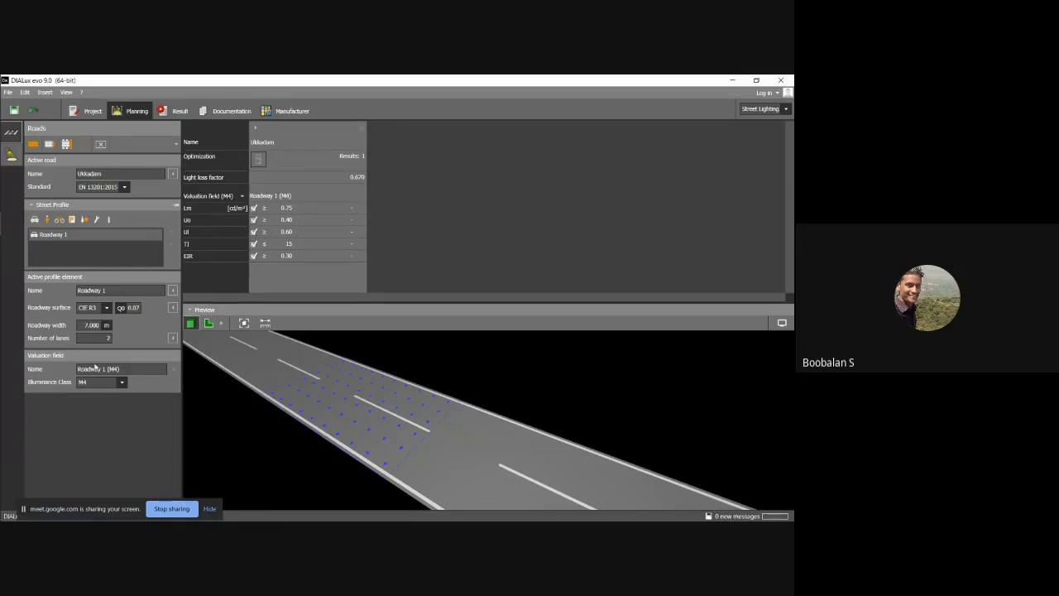
pyautogui.click(35, 221)
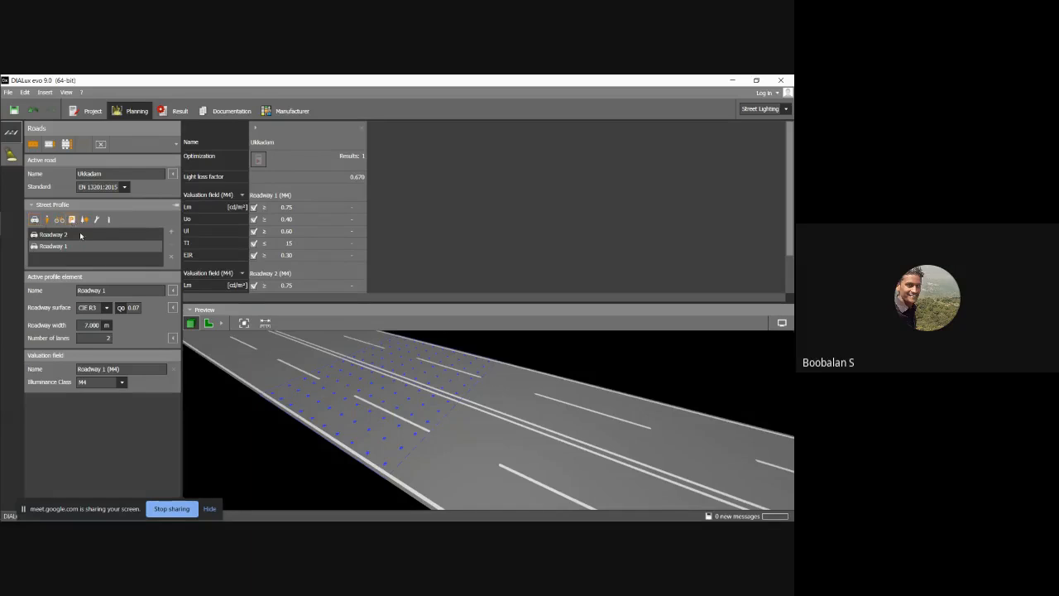
pyautogui.moveTo(534, 399)
pyautogui.mouseDown(button='right')
pyautogui.moveTo(499, 410)
pyautogui.moveTo(489, 394)
pyautogui.moveTo(496, 380)
pyautogui.moveTo(521, 392)
pyautogui.mouseUp(button='right')
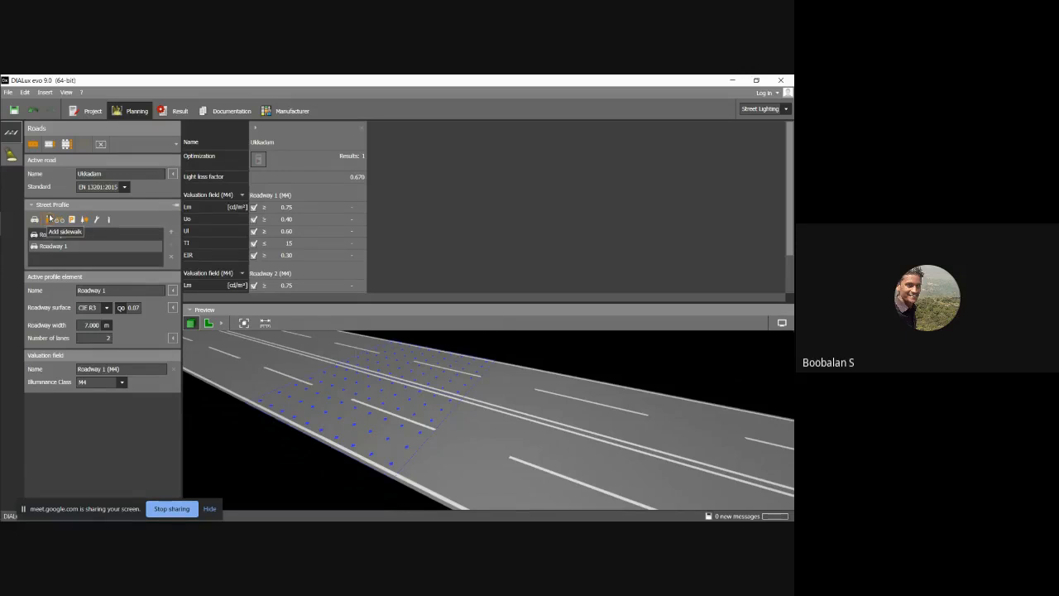
# - Try a sidewalk beside the second roadway, view it in the 3D preview, and undo the addition
pyautogui.click(48, 218)
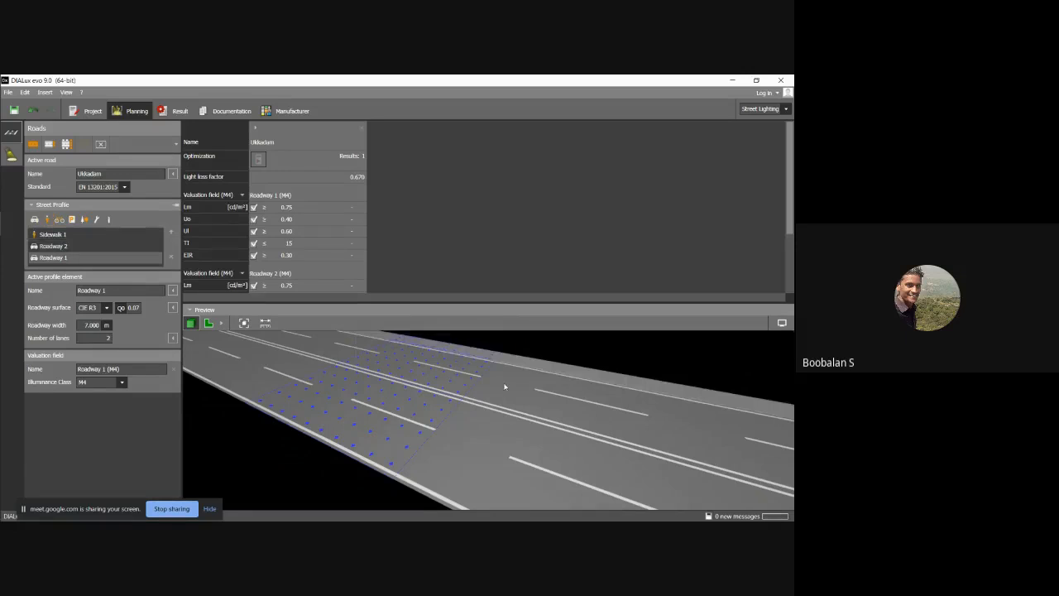
pyautogui.moveTo(504, 386); pyautogui.dragTo(534, 397)
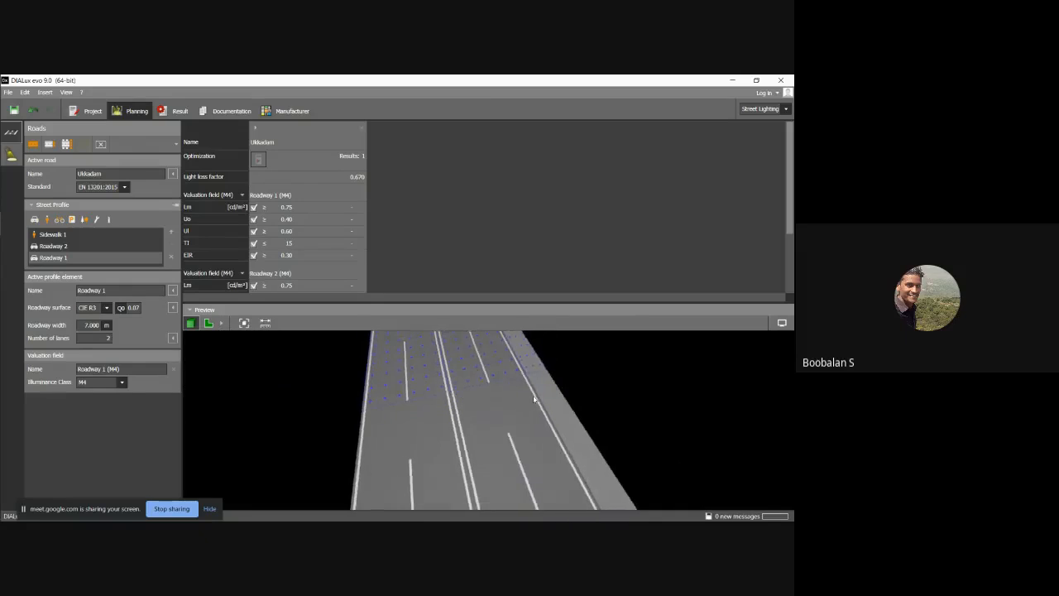
pyautogui.click(34, 110)
pyautogui.moveTo(407, 399); pyautogui.dragTo(412, 384)
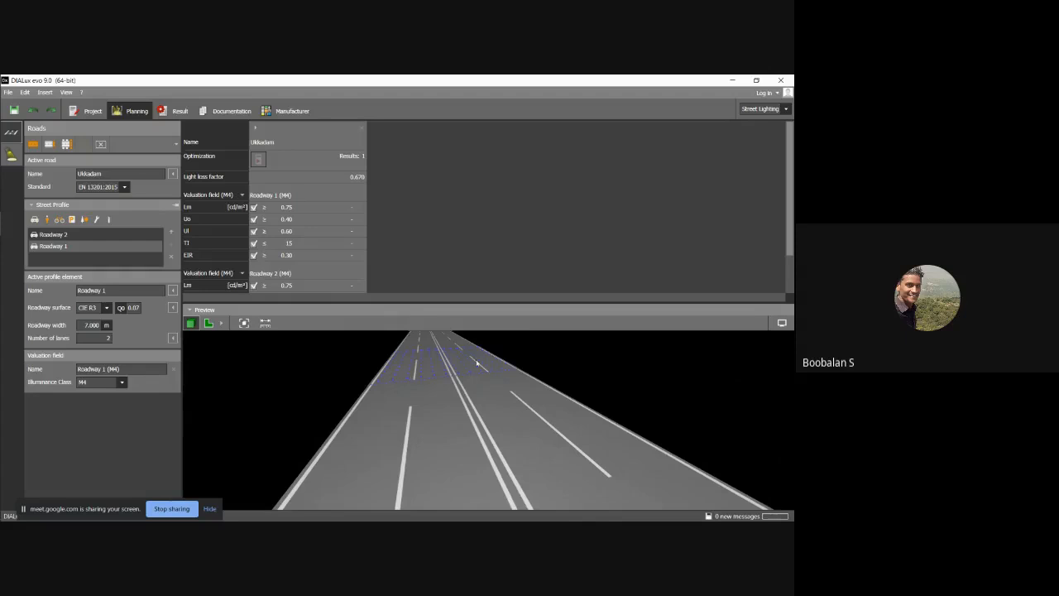
pyautogui.moveTo(457, 431); pyautogui.dragTo(447, 431)
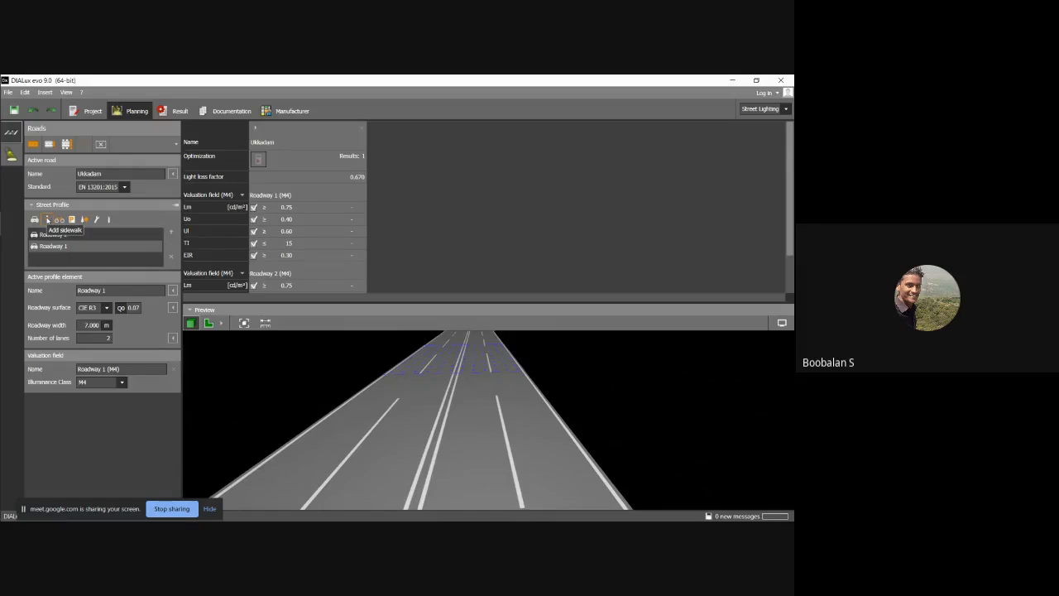
# - Add two sidewalks to the street profile and move the first one below Roadway 1, onto the road's opposite outer side
pyautogui.click(47, 220)
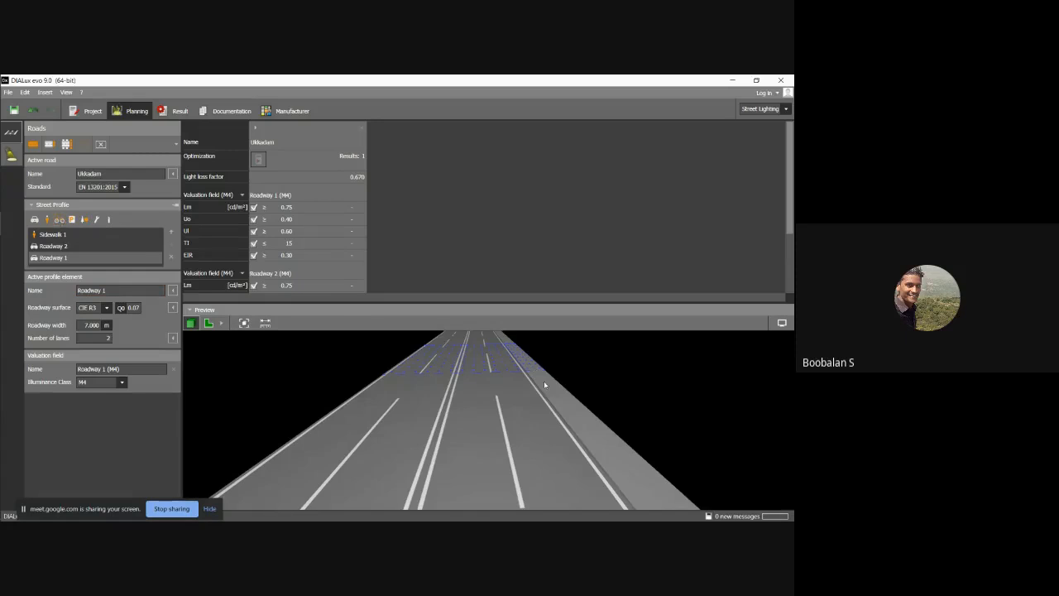
pyautogui.click(47, 221)
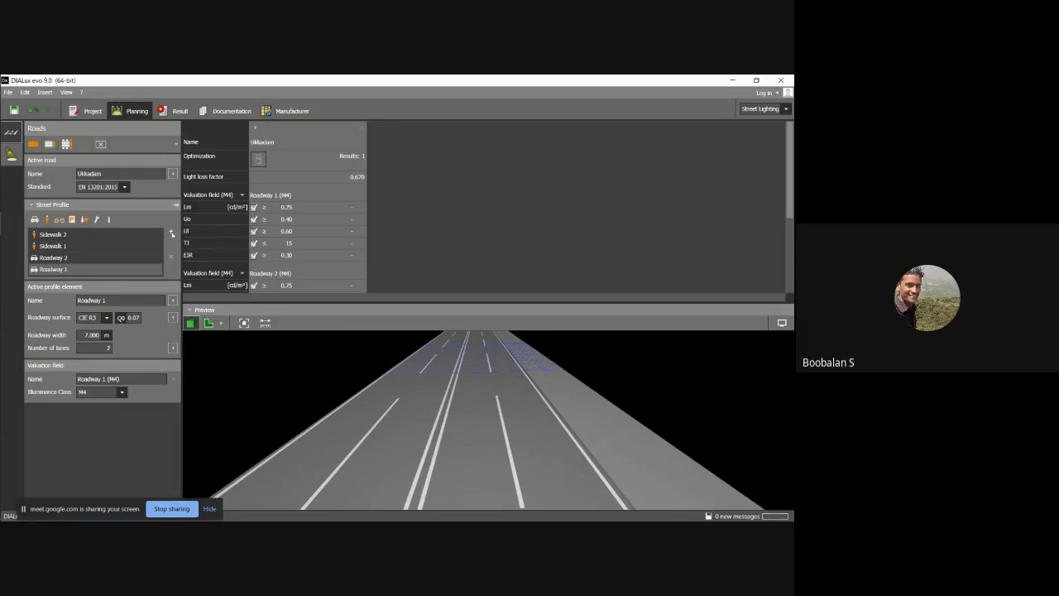
pyautogui.click(172, 233)
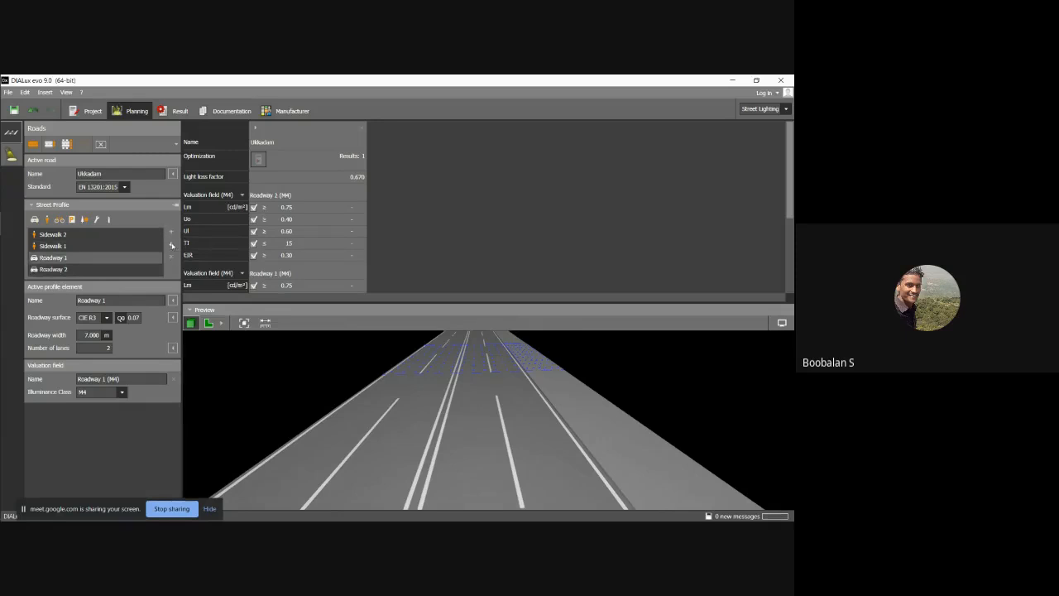
pyautogui.click(172, 246)
pyautogui.click(81, 245)
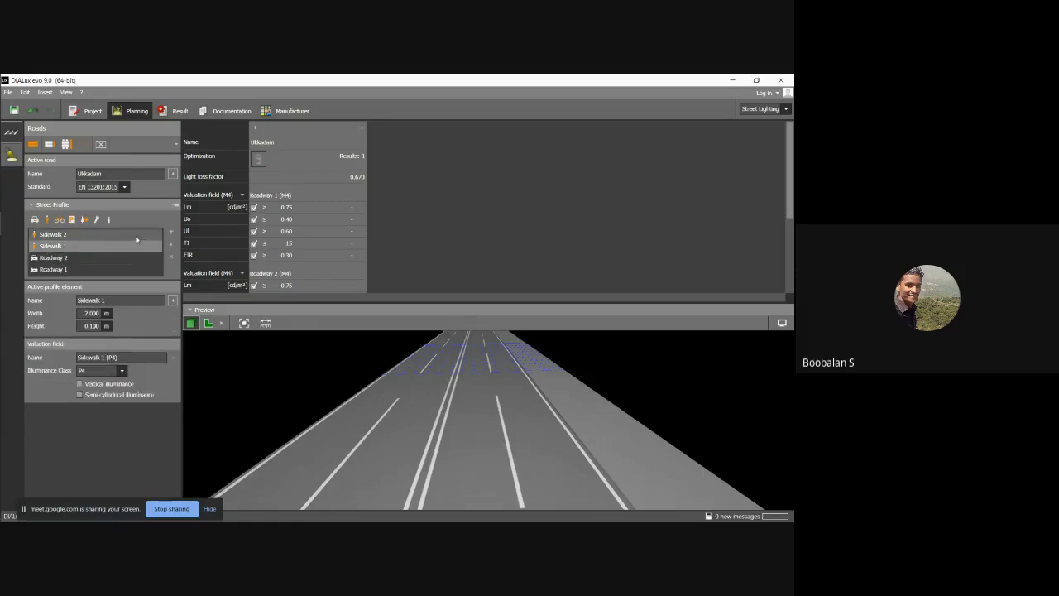
pyautogui.click(172, 245)
pyautogui.click(172, 245)
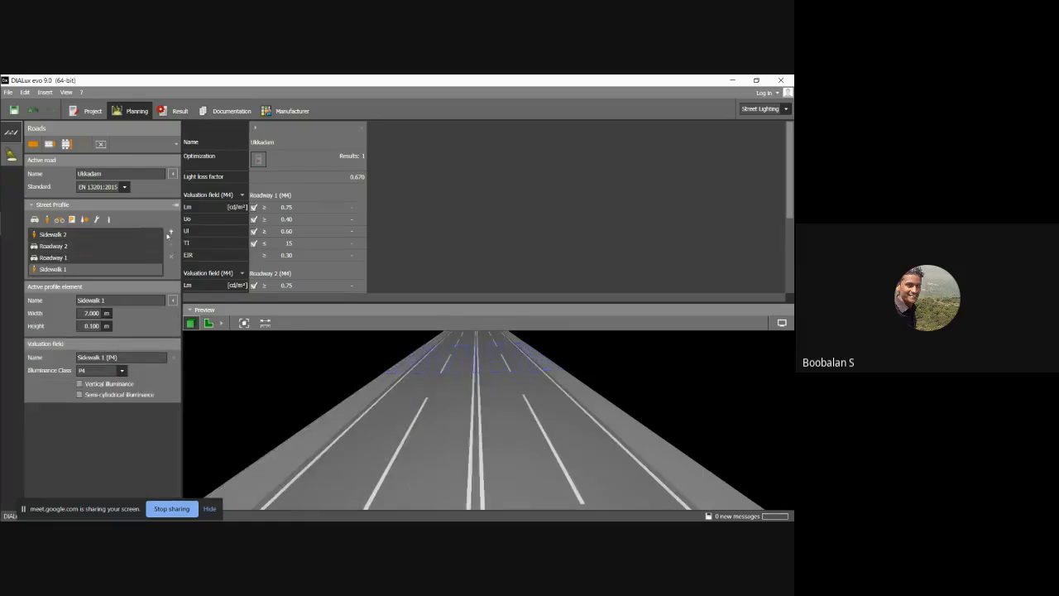
pyautogui.click(86, 236)
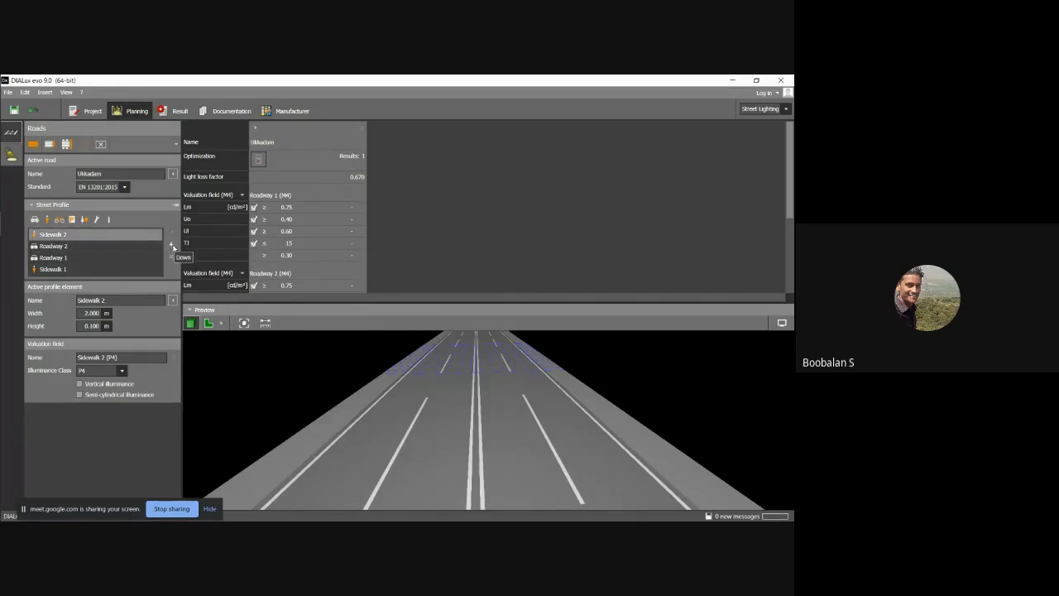
pyautogui.moveTo(412, 406); pyautogui.dragTo(442, 404)
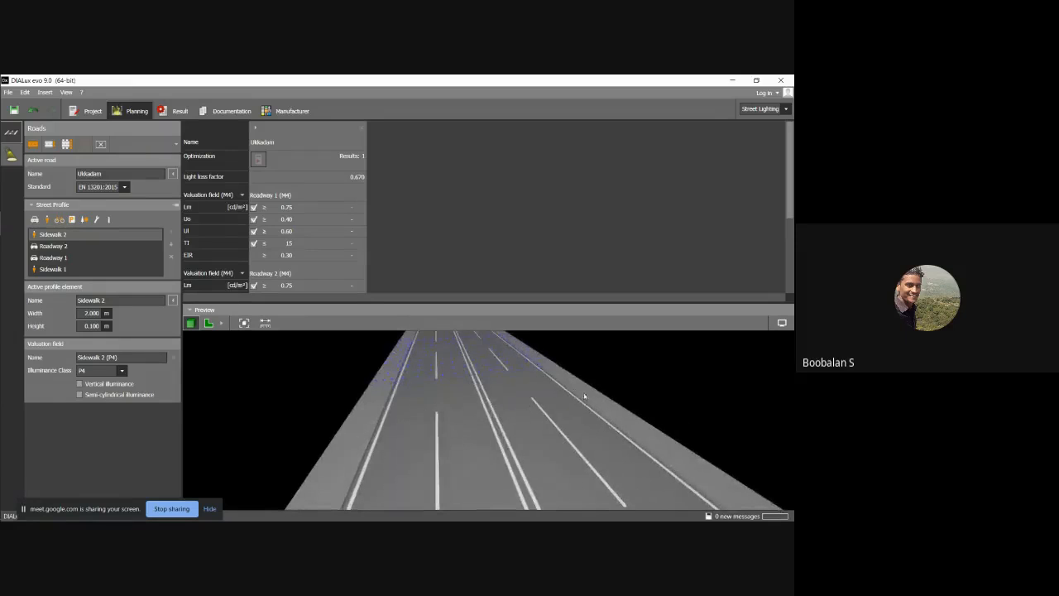
# - Try a bicycle lane and a lay-by in turn beside the outer sidewalk, undoing each addition
pyautogui.click(60, 220)
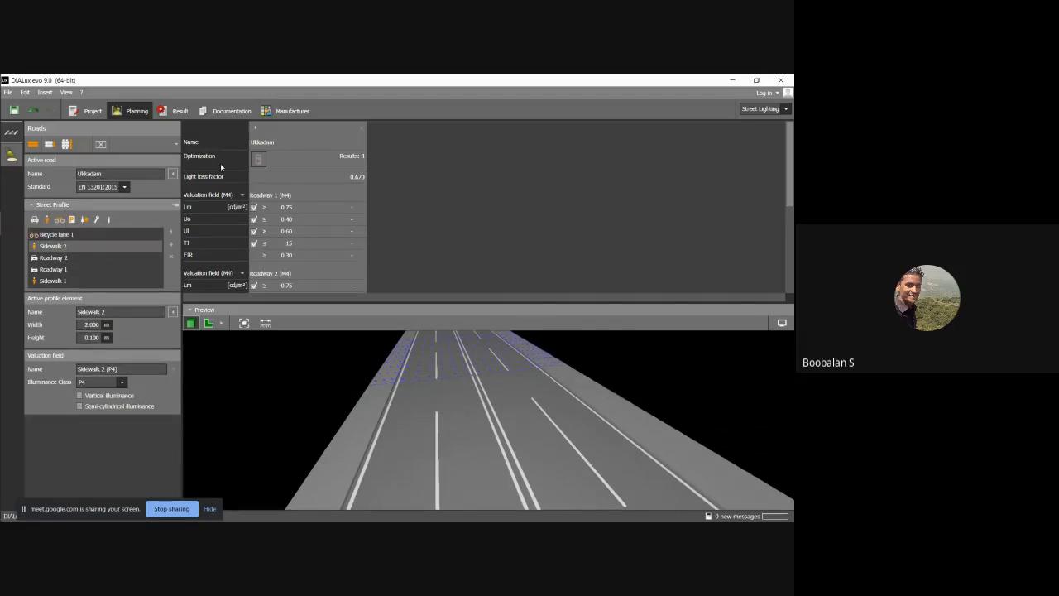
pyautogui.click(34, 110)
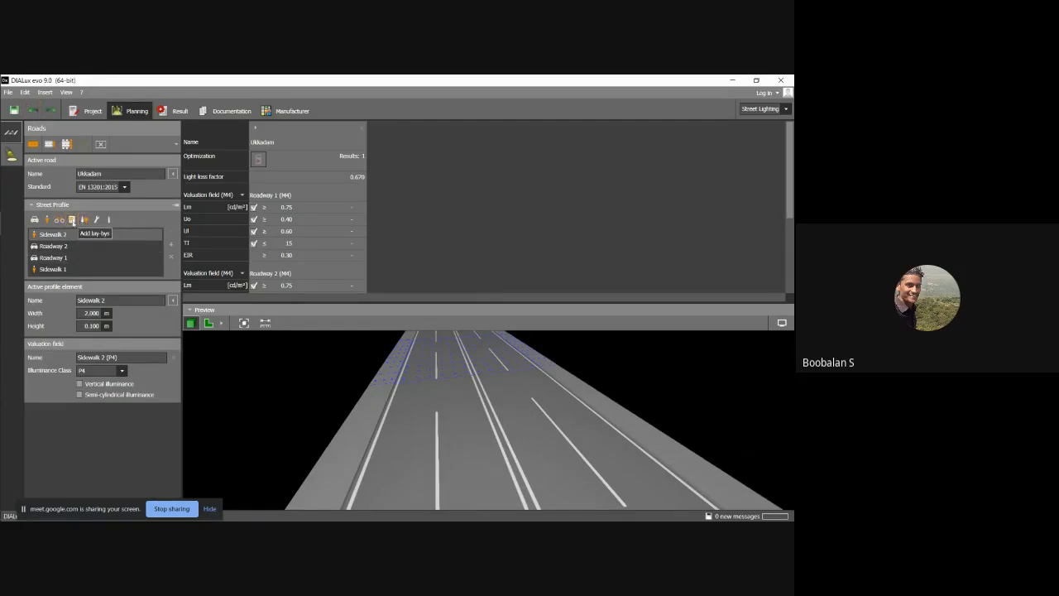
pyautogui.click(72, 220)
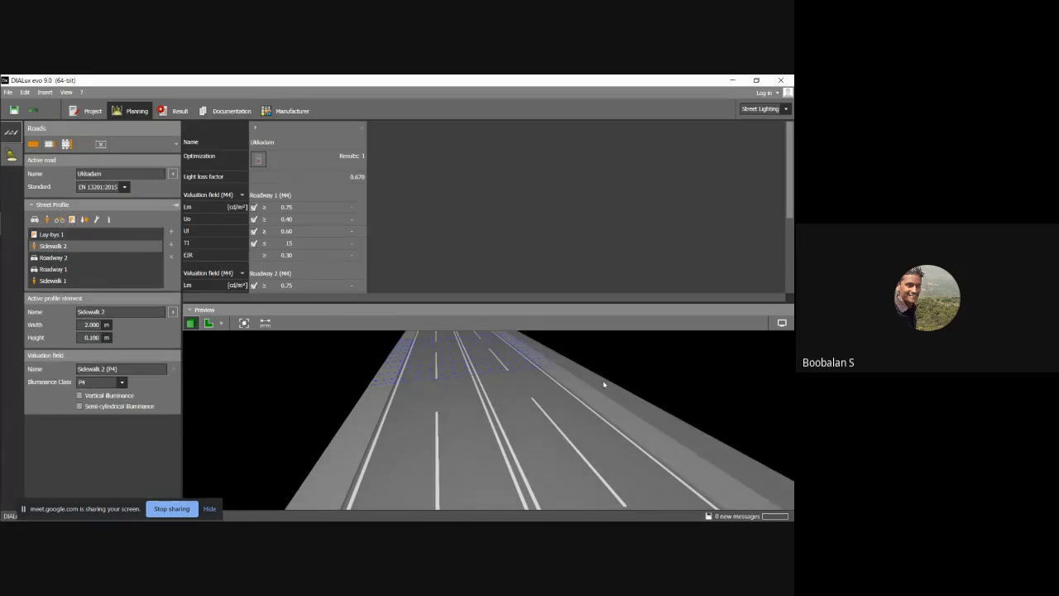
pyautogui.moveTo(604, 384); pyautogui.dragTo(591, 385, button='right')
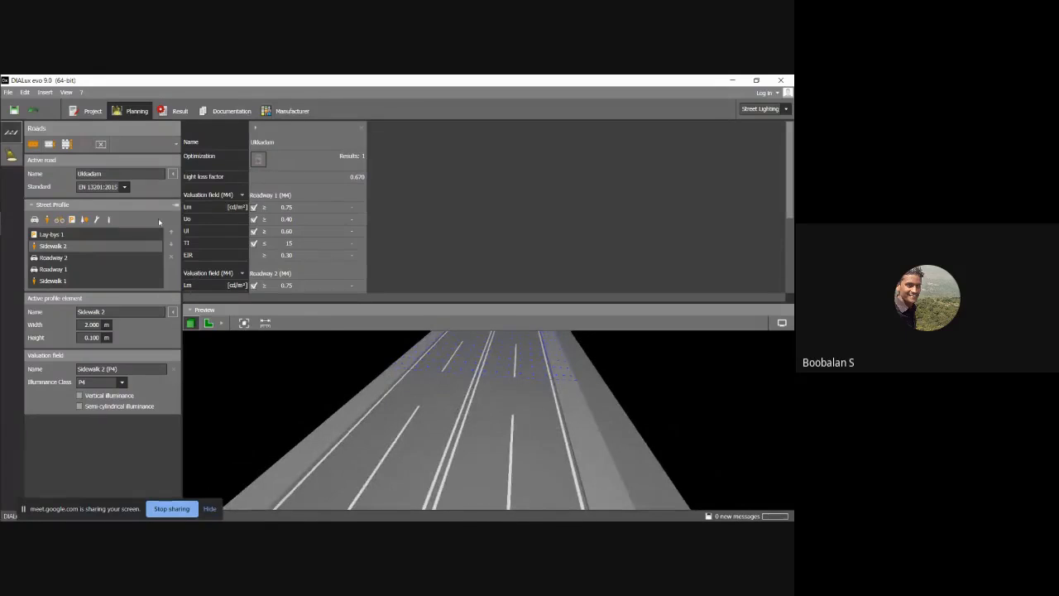
pyautogui.click(33, 110)
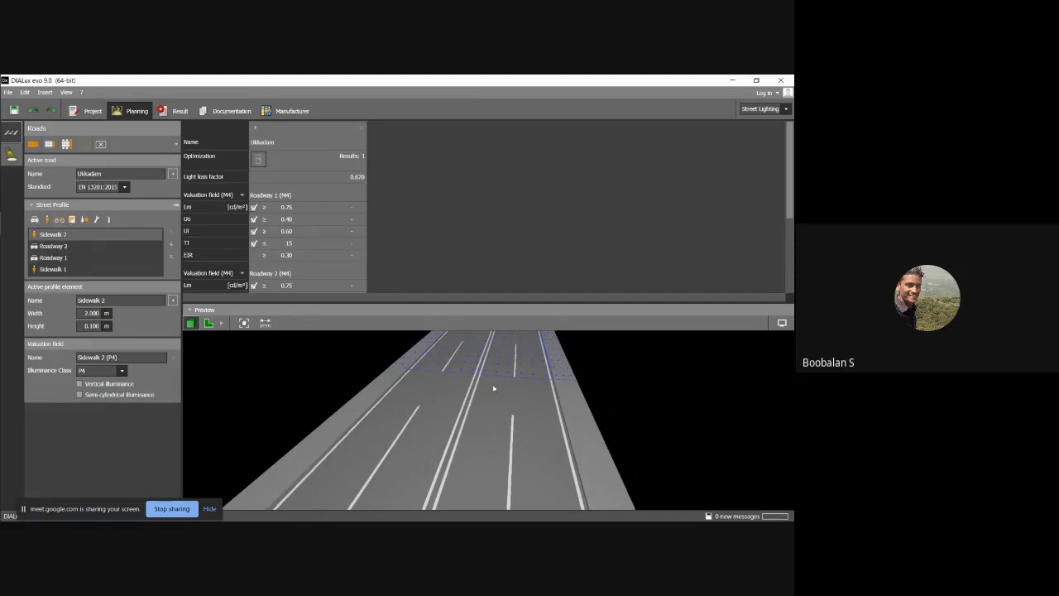
pyautogui.moveTo(494, 400); pyautogui.dragTo(471, 403)
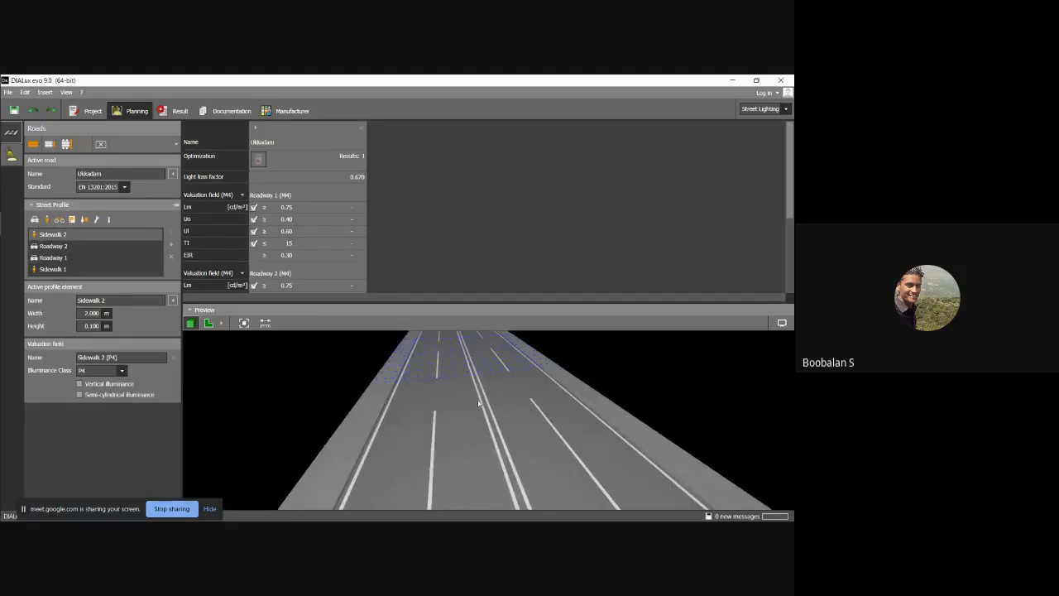
pyautogui.moveTo(478, 402); pyautogui.dragTo(483, 408, button='right')
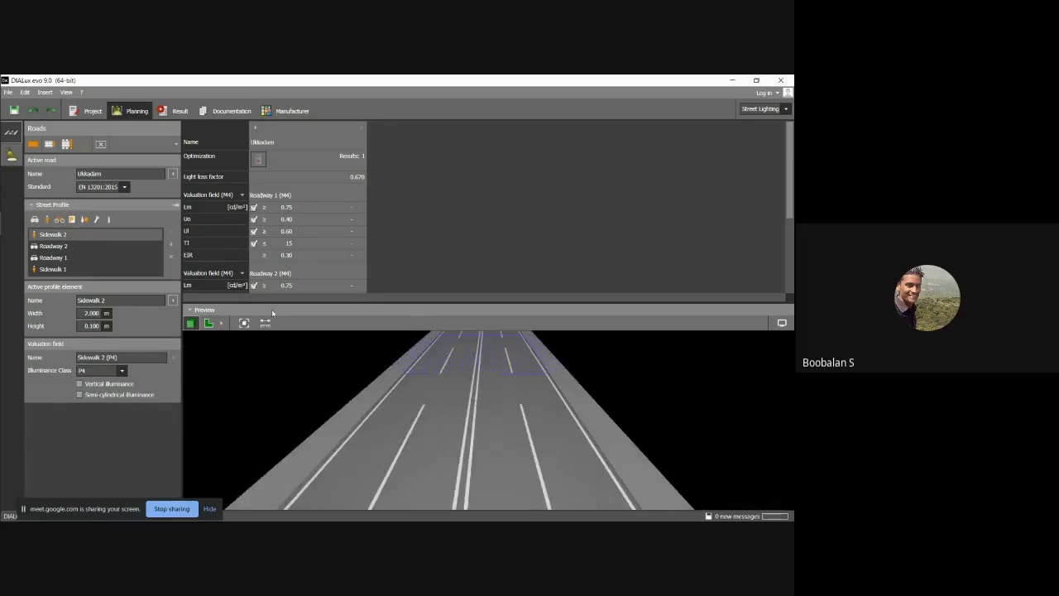
# - Try a median and a grass strip beside the outer sidewalk, and undo both additions
pyautogui.click(109, 220)
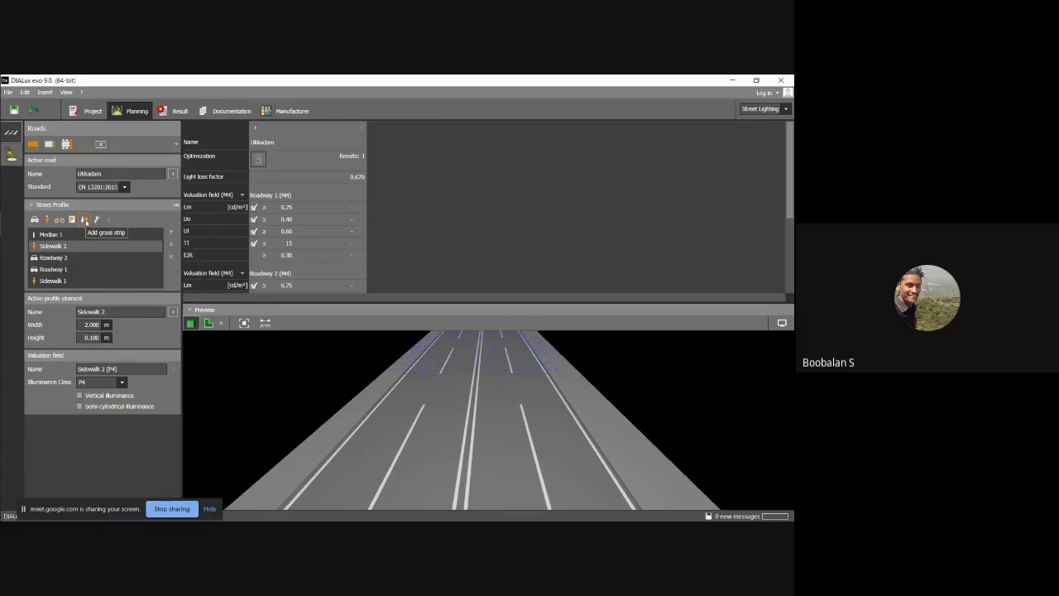
pyautogui.click(85, 220)
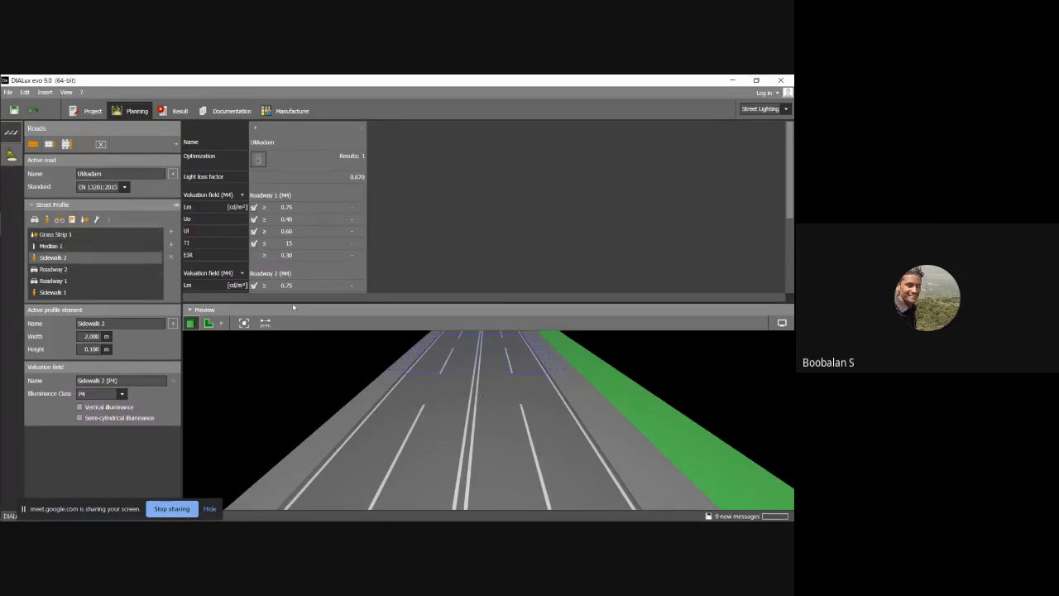
pyautogui.click(34, 111)
pyautogui.click(35, 110)
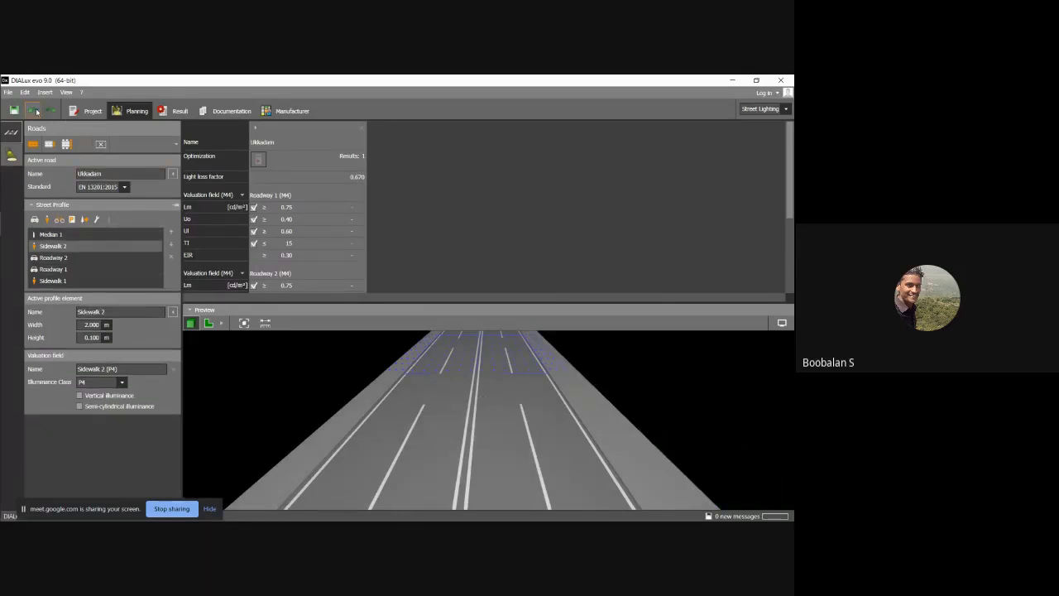
# - Add a grass strip to the street profile and move it between Roadway 2 and Roadway 1
pyautogui.click(86, 220)
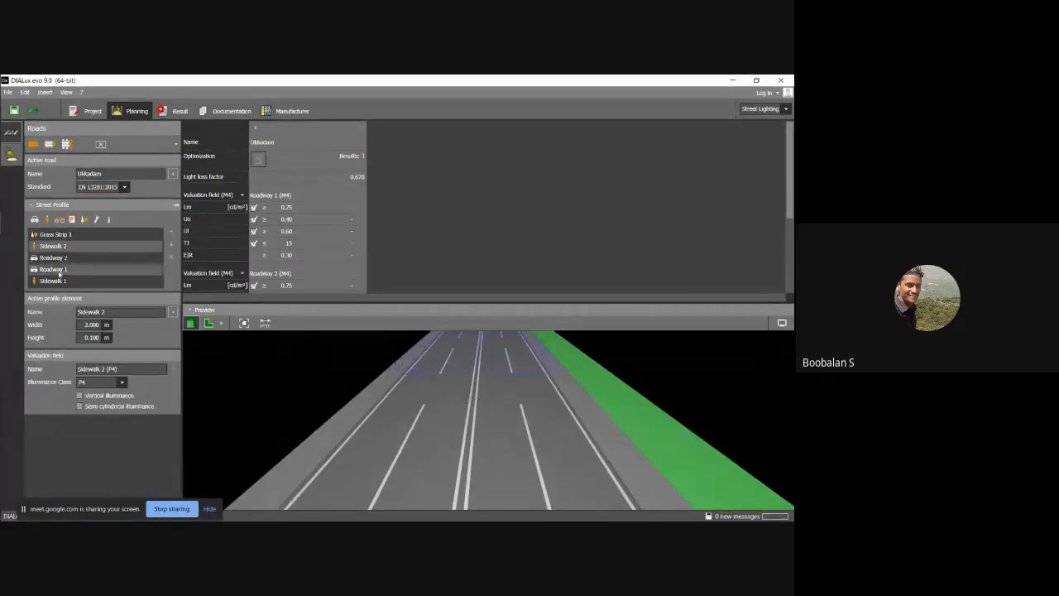
pyautogui.click(70, 235)
pyautogui.click(172, 247)
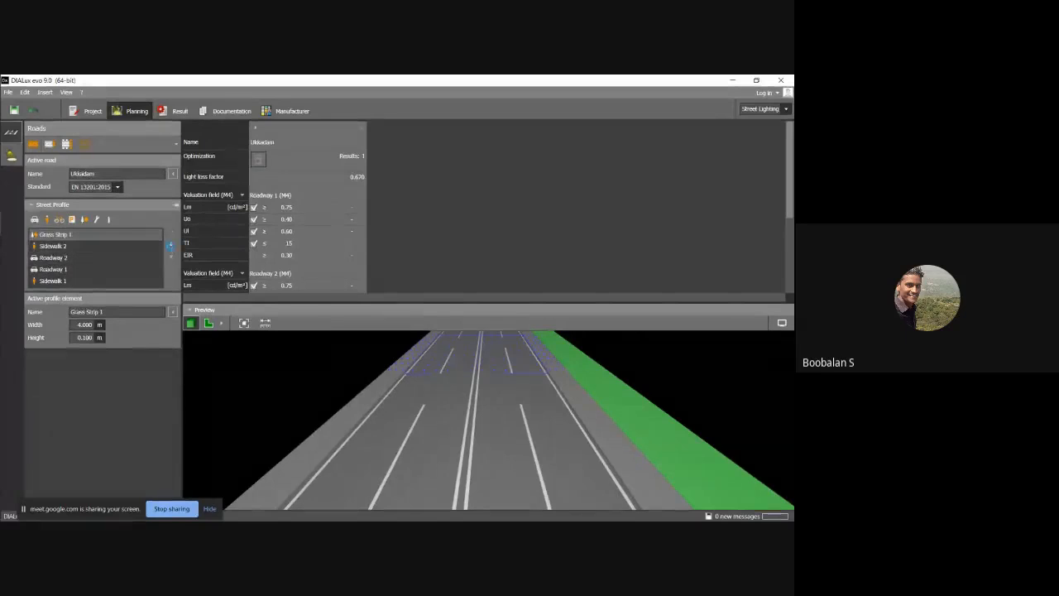
pyautogui.click(171, 246)
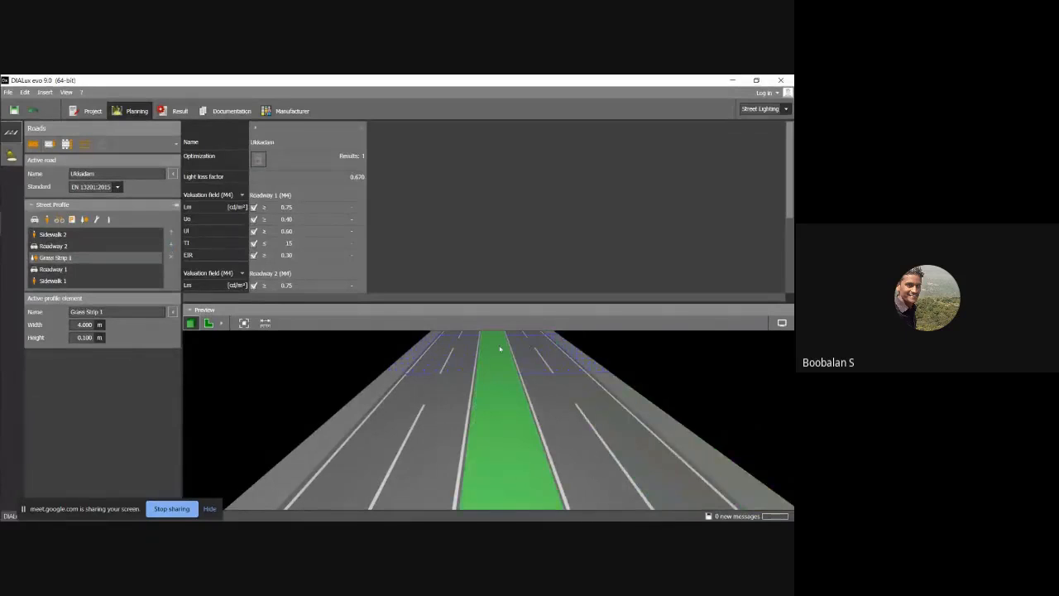
pyautogui.moveTo(509, 408)
pyautogui.mouseDown(button='right')
pyautogui.moveTo(497, 415)
pyautogui.moveTo(509, 404)
pyautogui.moveTo(518, 414)
pyautogui.moveTo(472, 421)
pyautogui.moveTo(499, 404)
pyautogui.moveTo(464, 405)
pyautogui.moveTo(519, 408)
pyautogui.mouseUp(button='right')
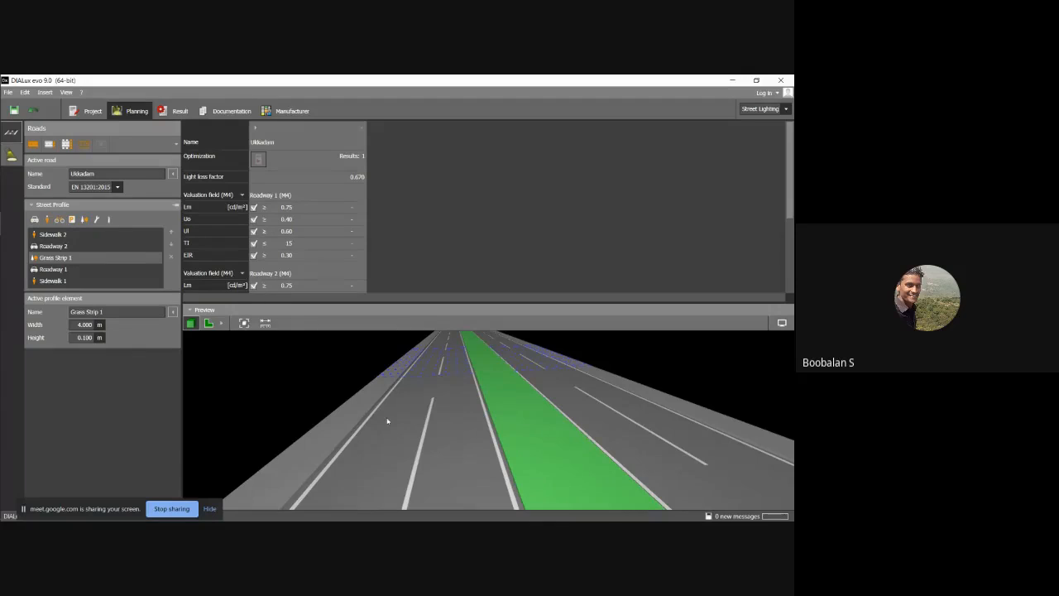
pyautogui.moveTo(395, 423); pyautogui.dragTo(405, 418, button='right')
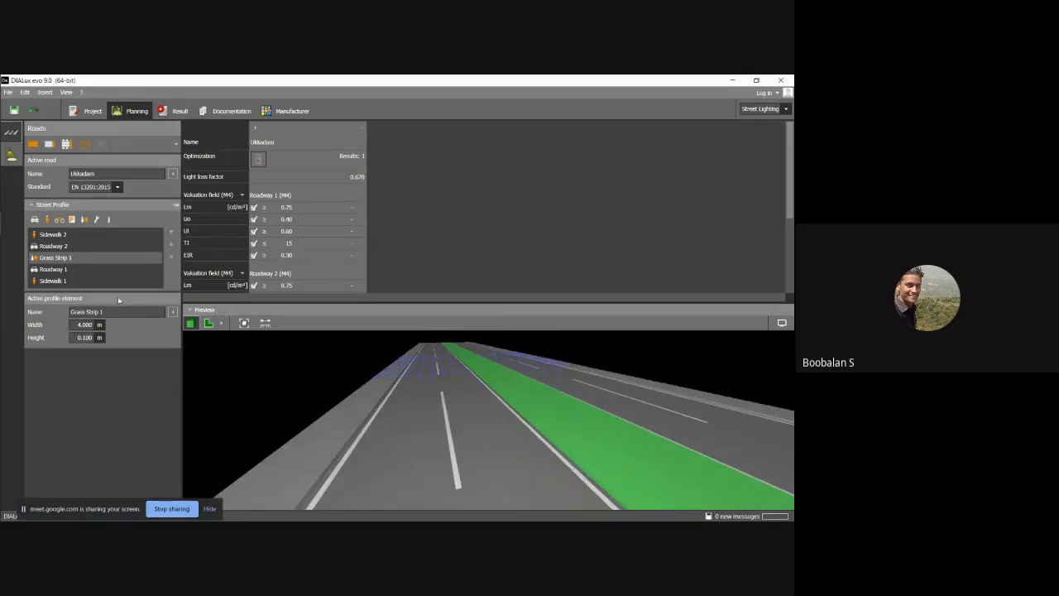
# - Set Roadway 1's width to 10 m, and switch to the Video folder in File Explorer
pyautogui.click(64, 270)
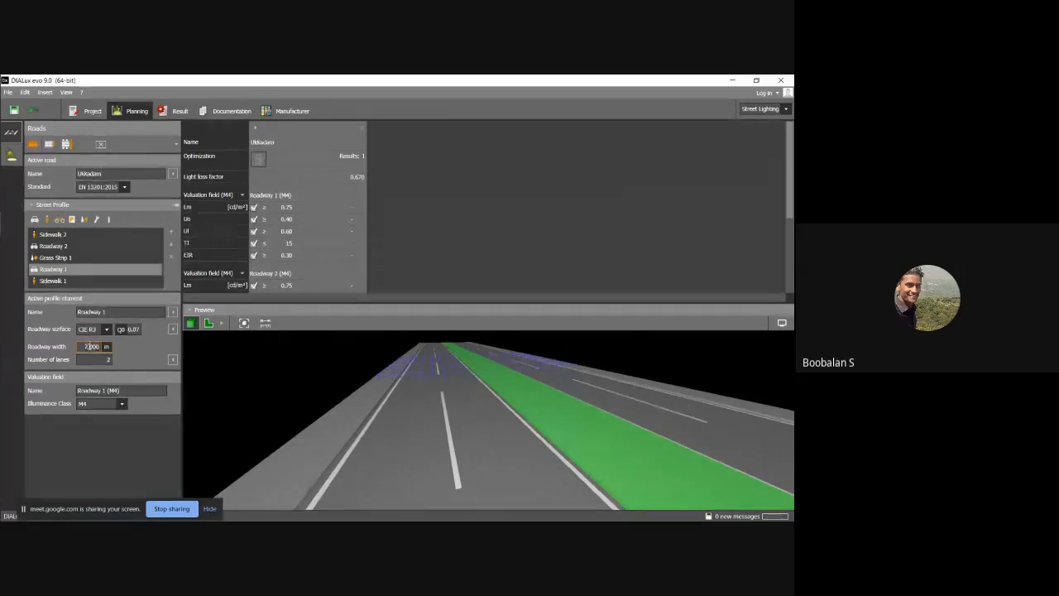
pyautogui.moveTo(443, 425); pyautogui.dragTo(419, 436, button='right')
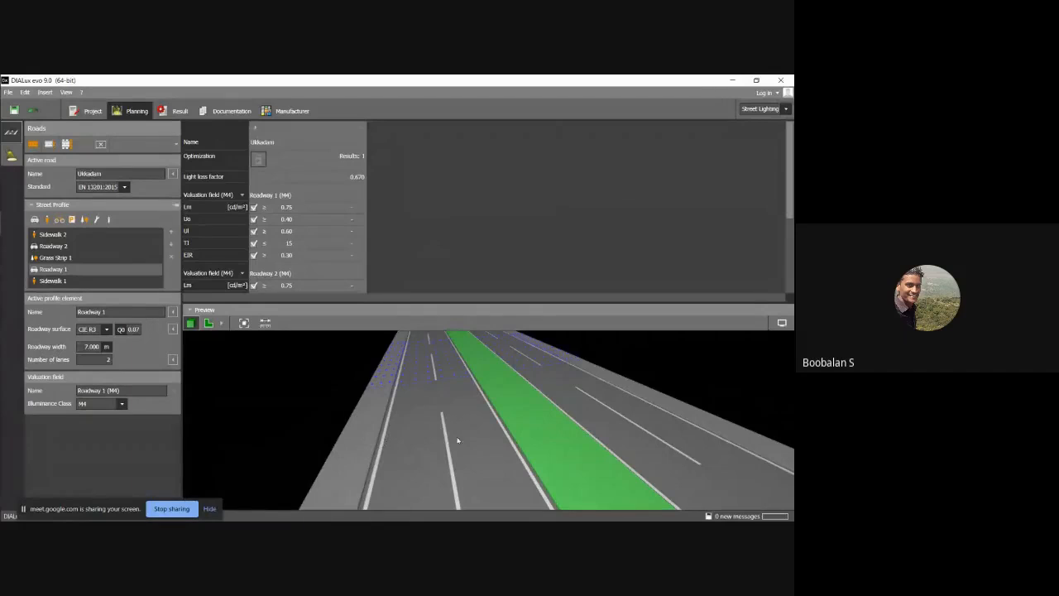
pyautogui.click(95, 347)
pyautogui.write('10')
pyautogui.click(13, 165)
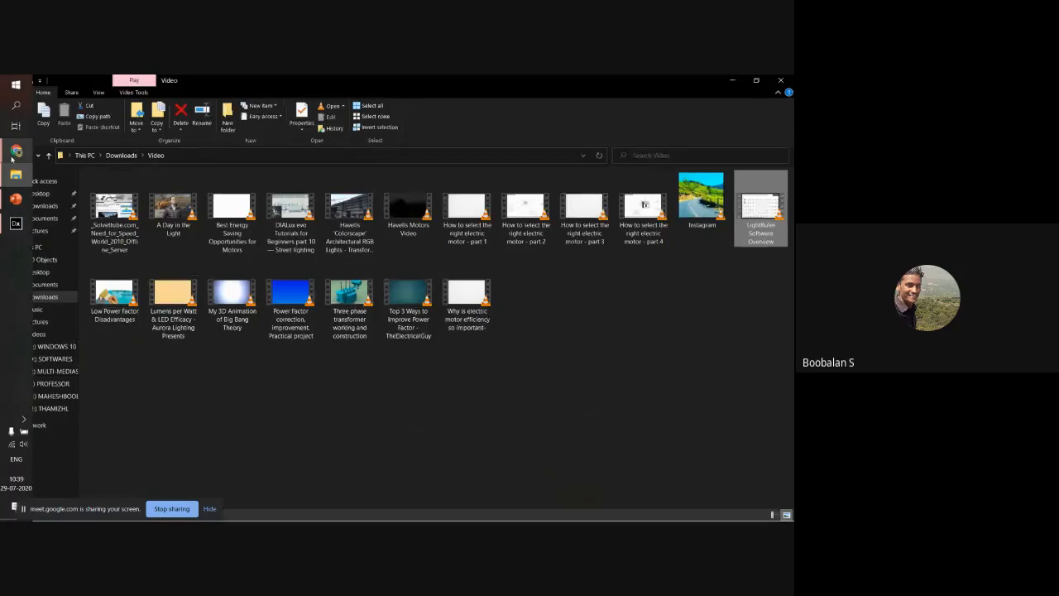
# - Check the Google Meet call in Chrome, and switch back to the DIALux evo street project
pyautogui.moveTo(13, 153)
pyautogui.click(78, 104)
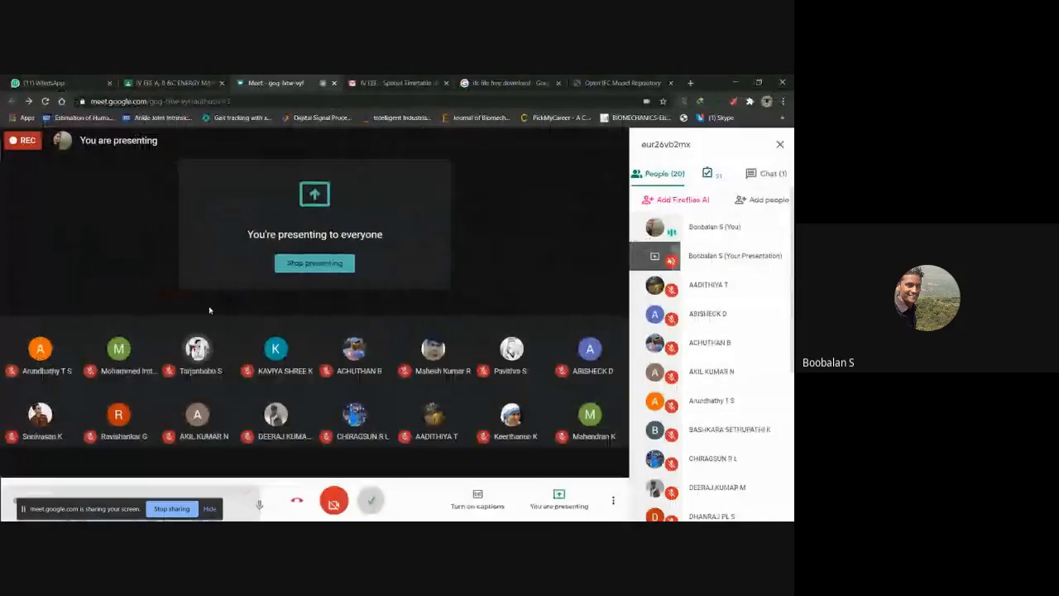
pyautogui.click(735, 82)
pyautogui.click(732, 80)
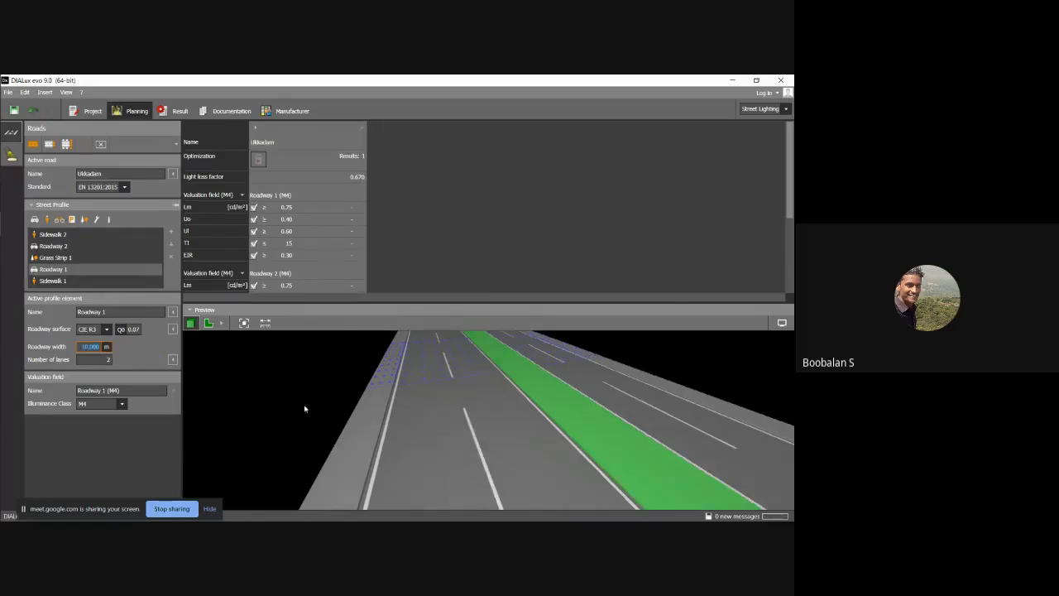
# - Set Roadway 2's width to 10 m
pyautogui.moveTo(432, 404); pyautogui.dragTo(436, 411, button='right')
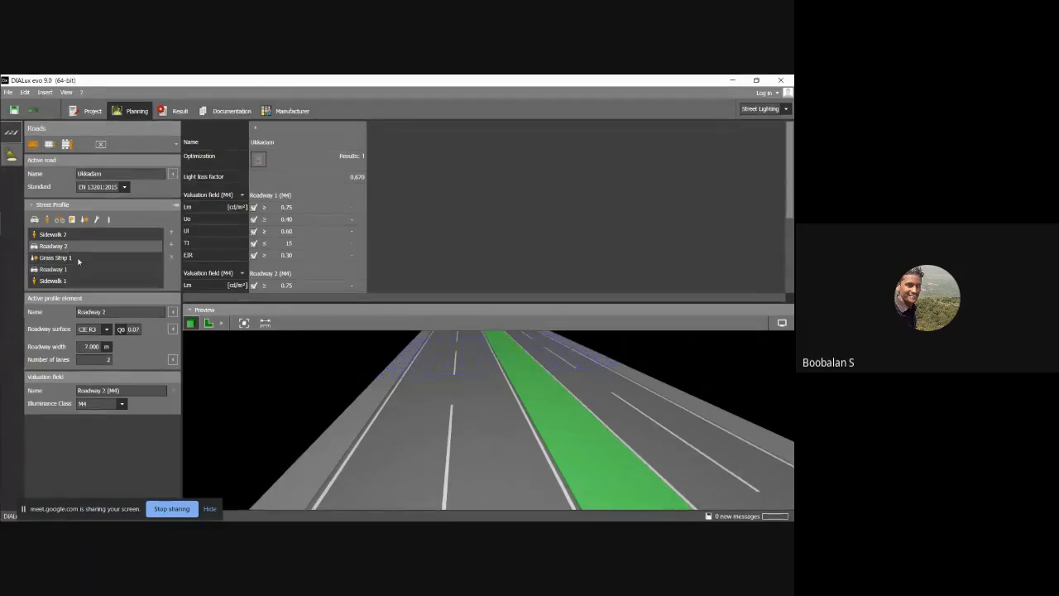
pyautogui.click(65, 246)
pyautogui.click(91, 347)
pyautogui.write('10')
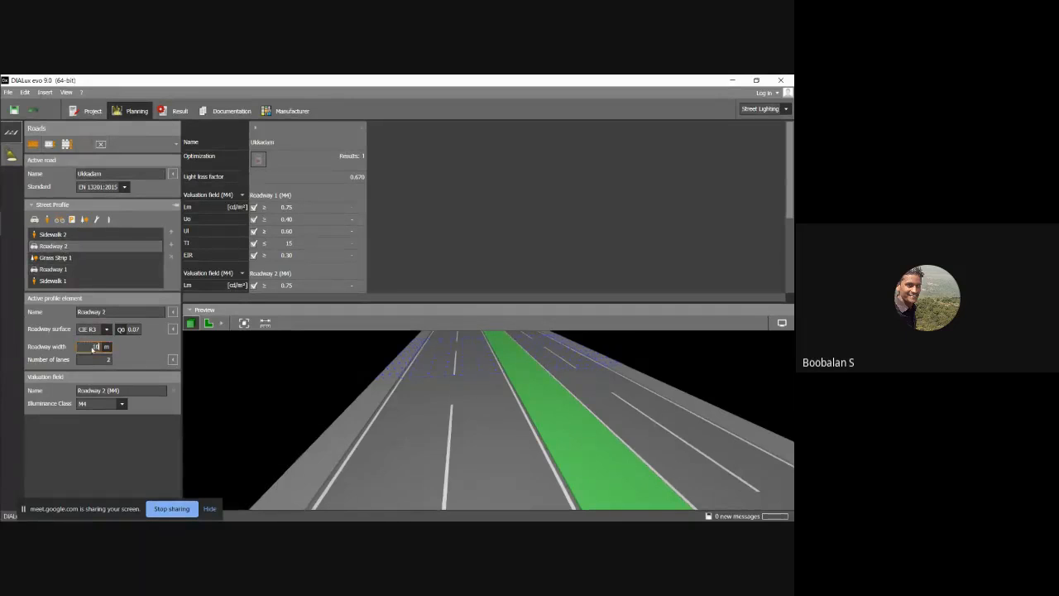
pyautogui.press('Return')
pyautogui.moveTo(467, 454); pyautogui.dragTo(458, 456, button='right')
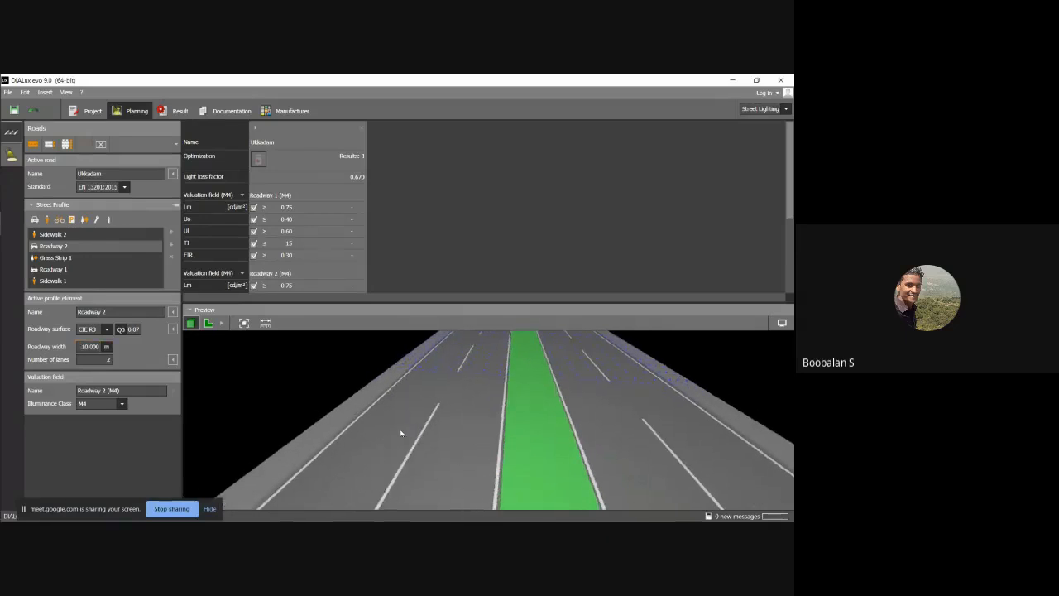
pyautogui.moveTo(397, 417); pyautogui.dragTo(570, 405, button='right')
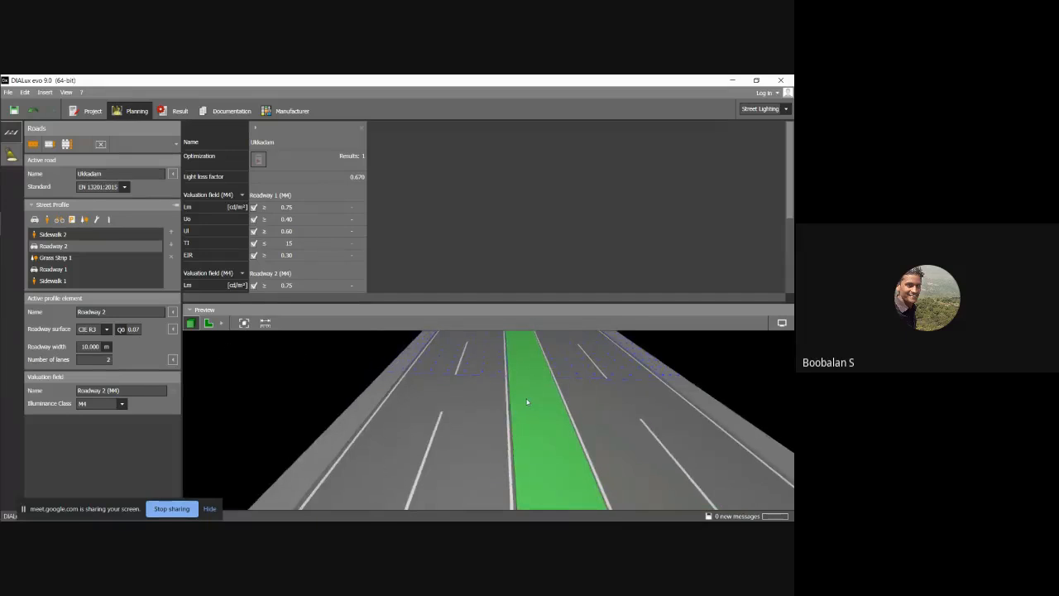
# - Set the width of Grass Strip 1 between the two roadways to 2 m
pyautogui.click(62, 258)
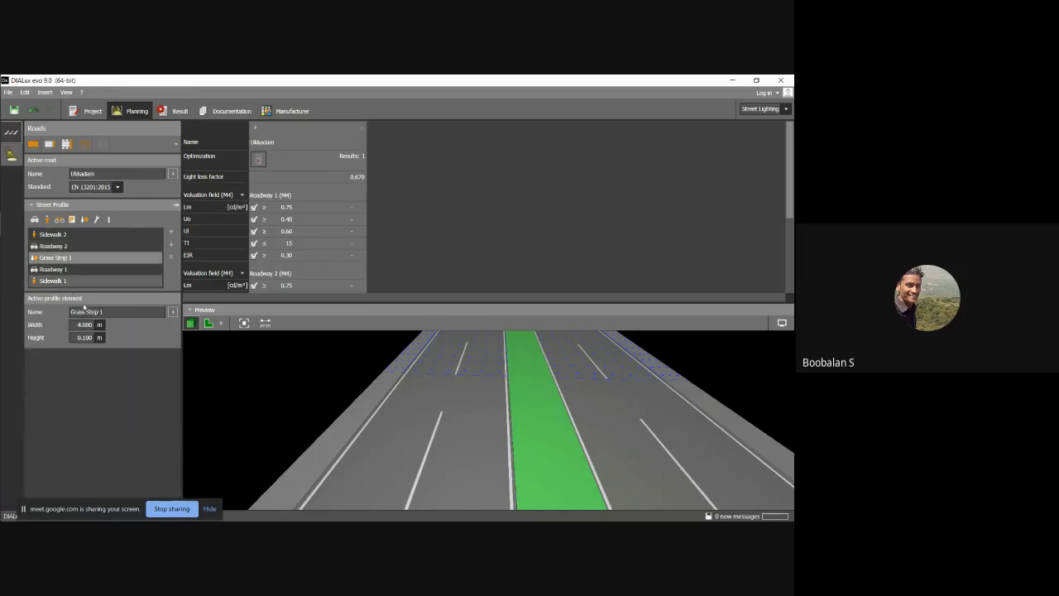
pyautogui.doubleClick(84, 326)
pyautogui.write('2')
pyautogui.press('Return')
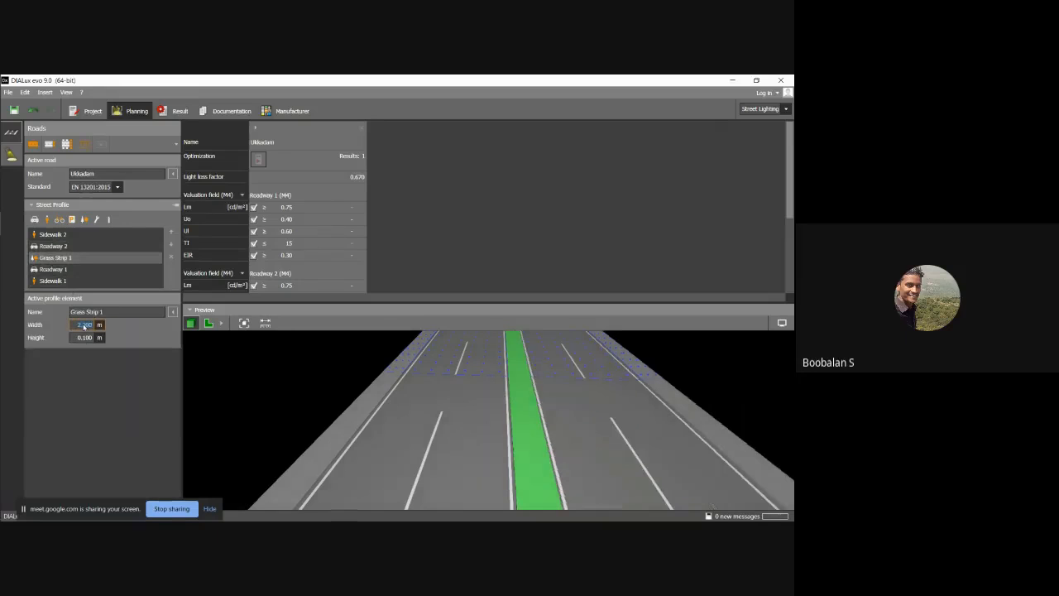
pyautogui.moveTo(495, 418); pyautogui.dragTo(334, 409)
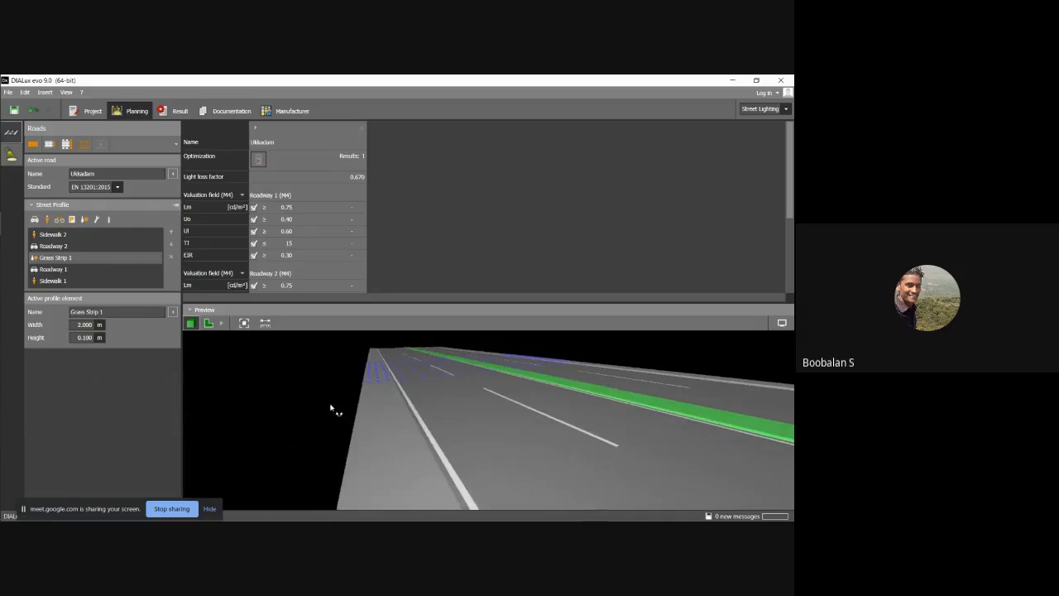
# - Set the widths of Sidewalk 2 and Sidewalk 1 to 1 m each
pyautogui.click(58, 234)
pyautogui.click(92, 325)
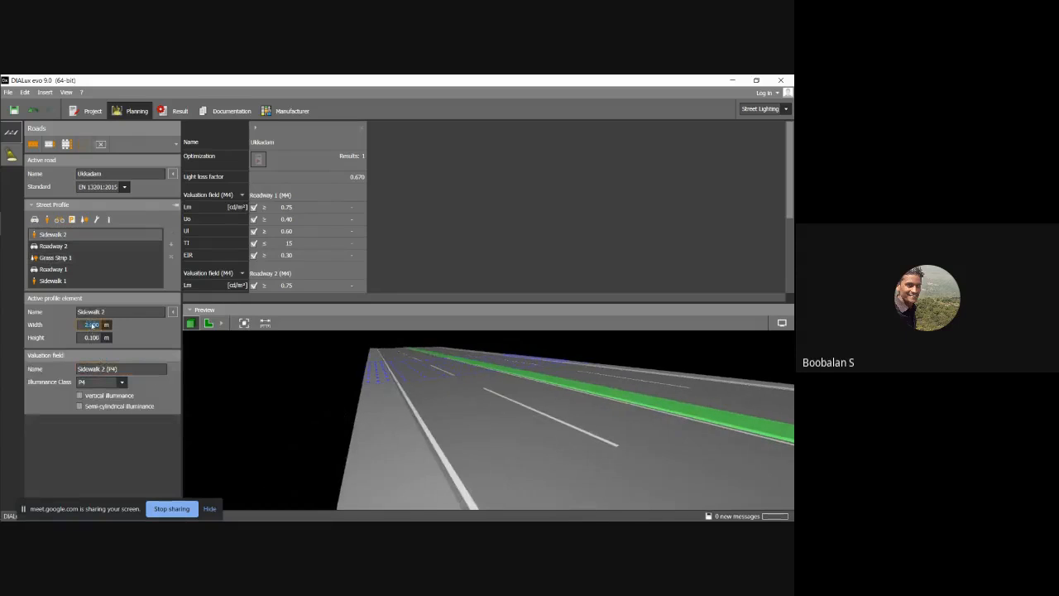
pyautogui.press('Return')
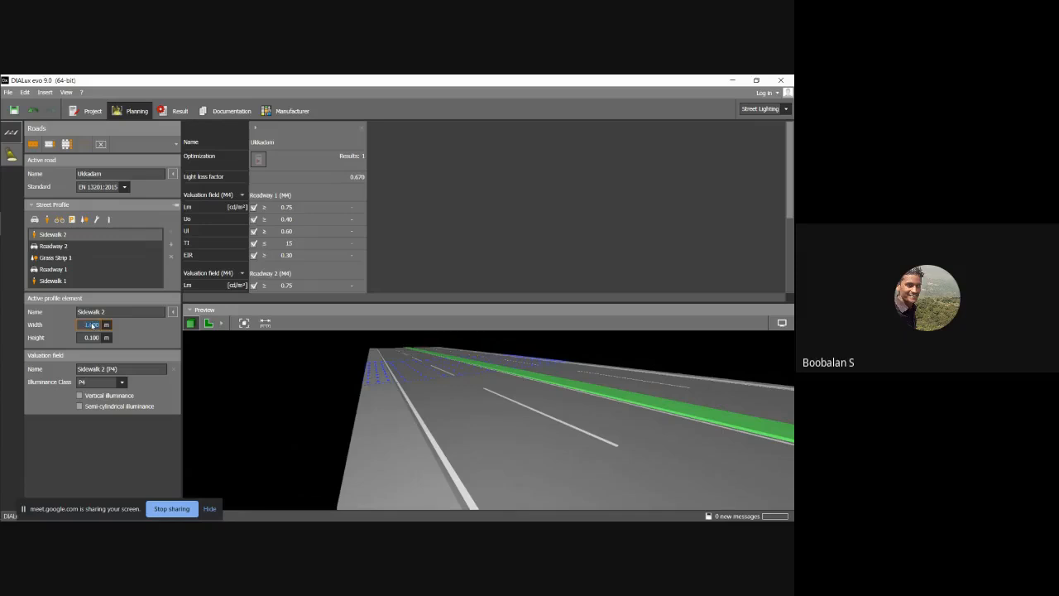
pyautogui.click(55, 281)
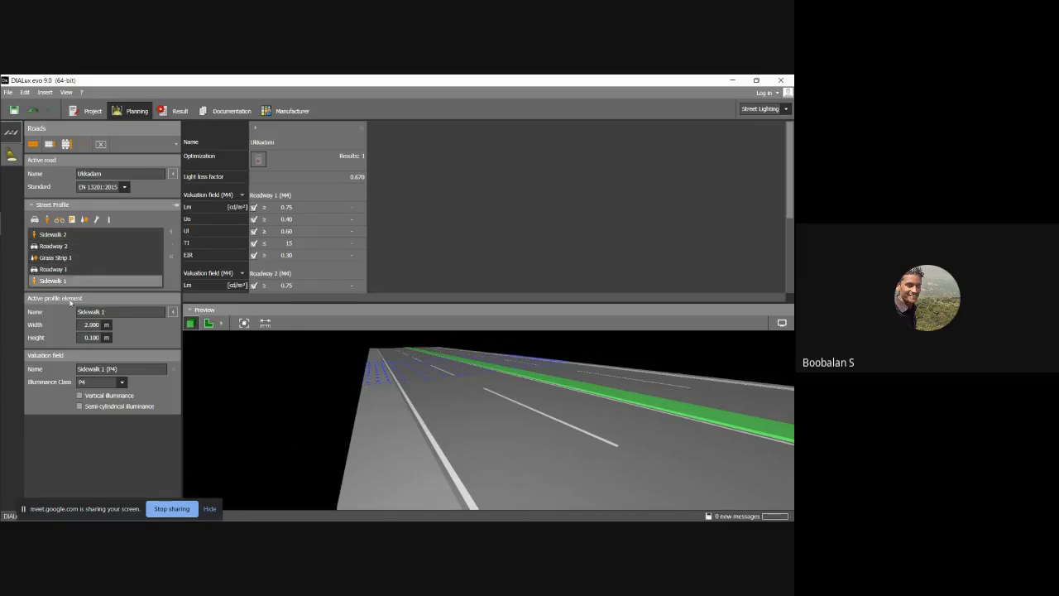
pyautogui.click(91, 324)
pyautogui.write('1')
pyautogui.press('Return')
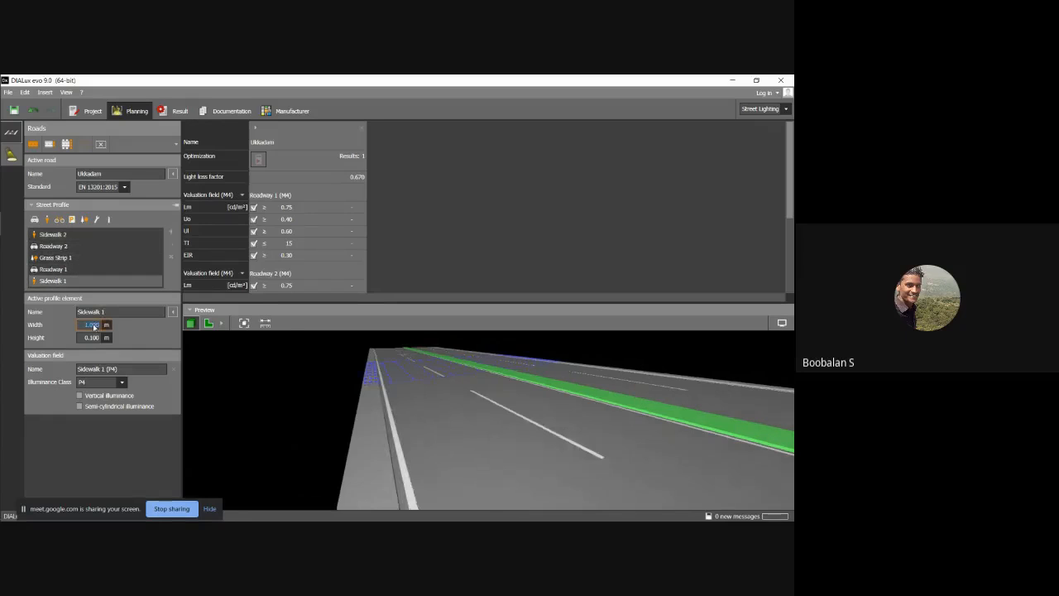
pyautogui.moveTo(440, 450); pyautogui.dragTo(397, 461)
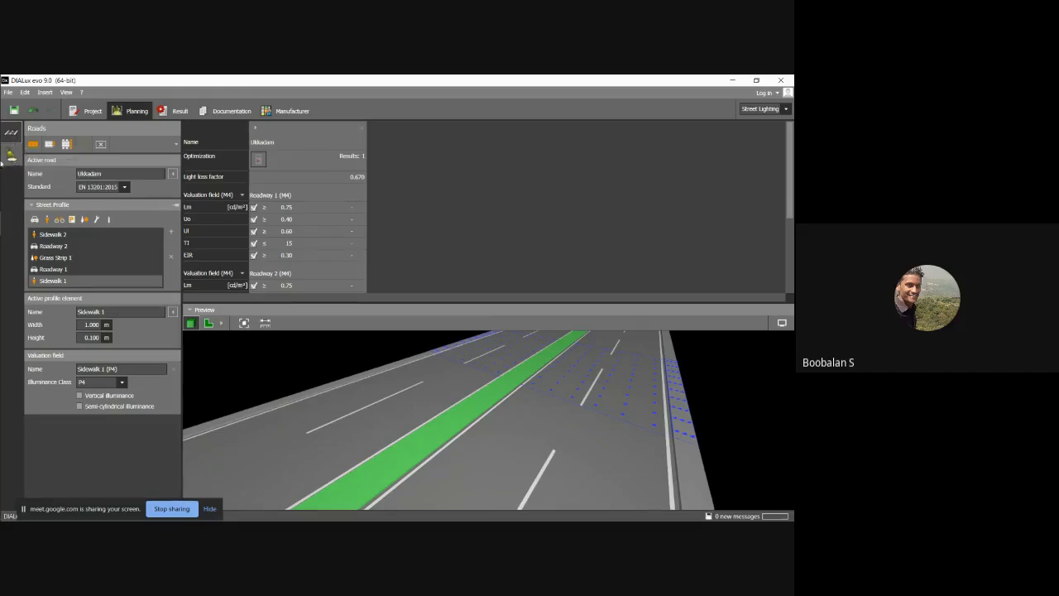
# - Open the Philips luminaire catalog to select a new luminaire for the street
pyautogui.moveTo(14, 174)
pyautogui.moveTo(99, 166)
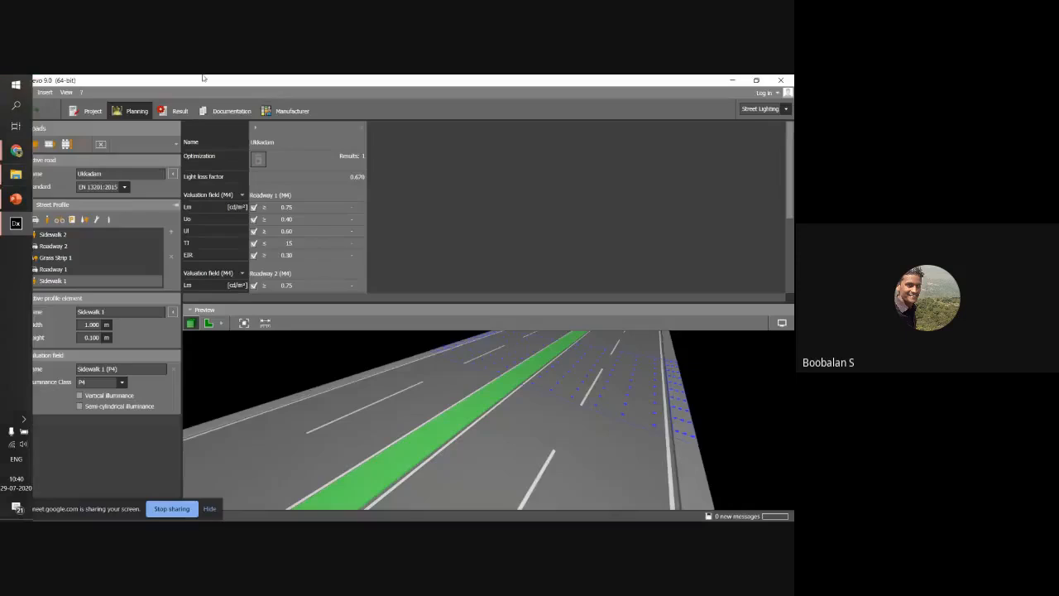
pyautogui.click(12, 155)
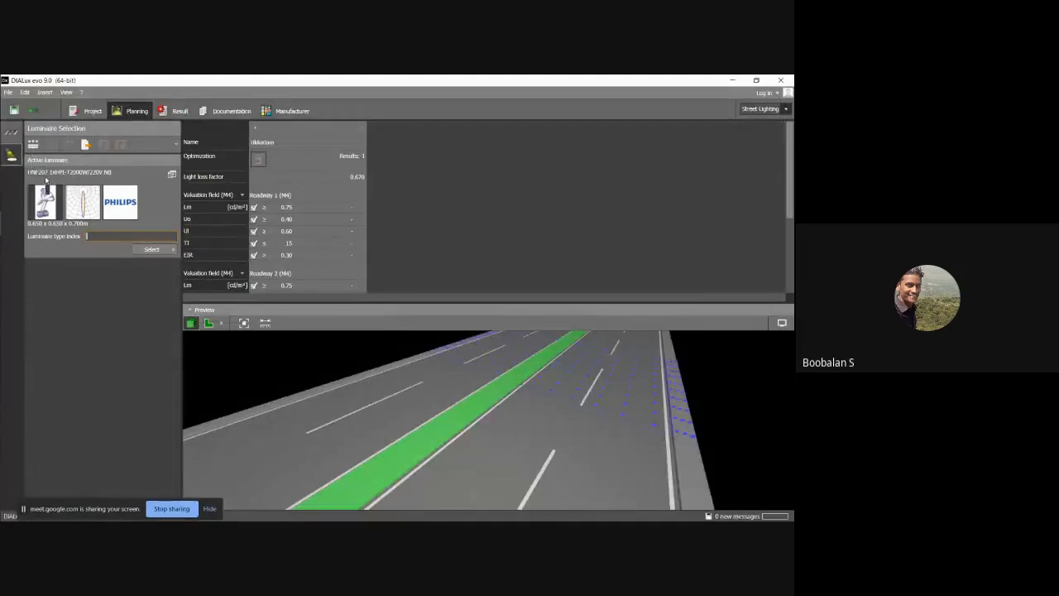
pyautogui.click(173, 250)
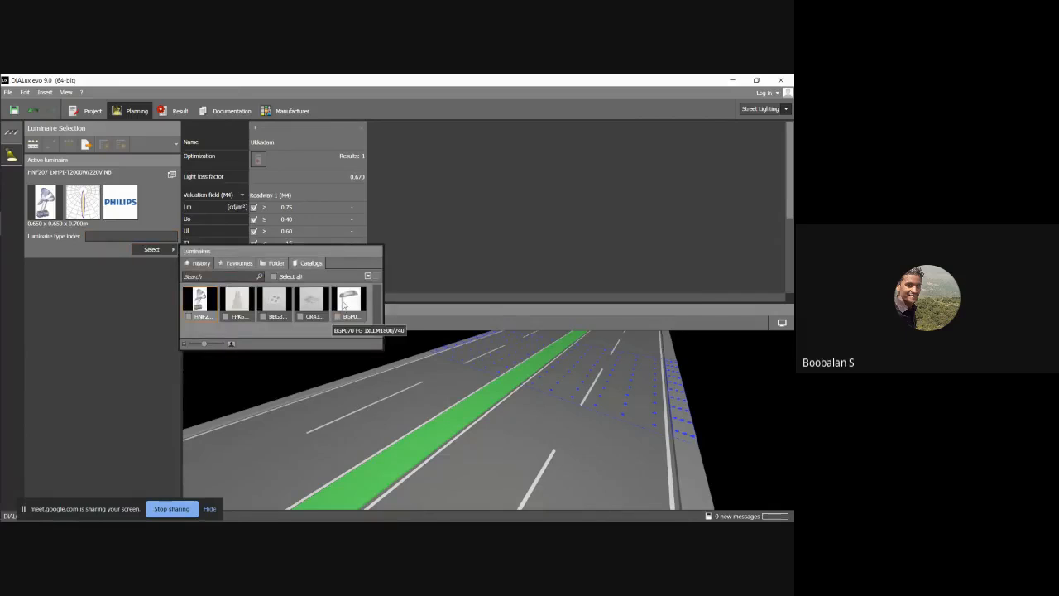
pyautogui.click(309, 263)
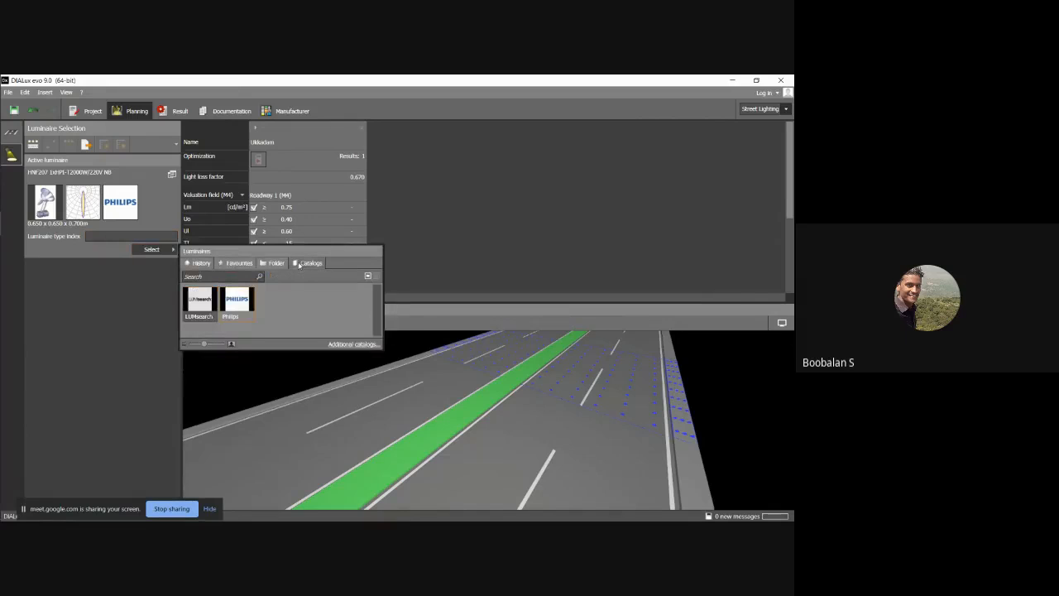
pyautogui.click(238, 301)
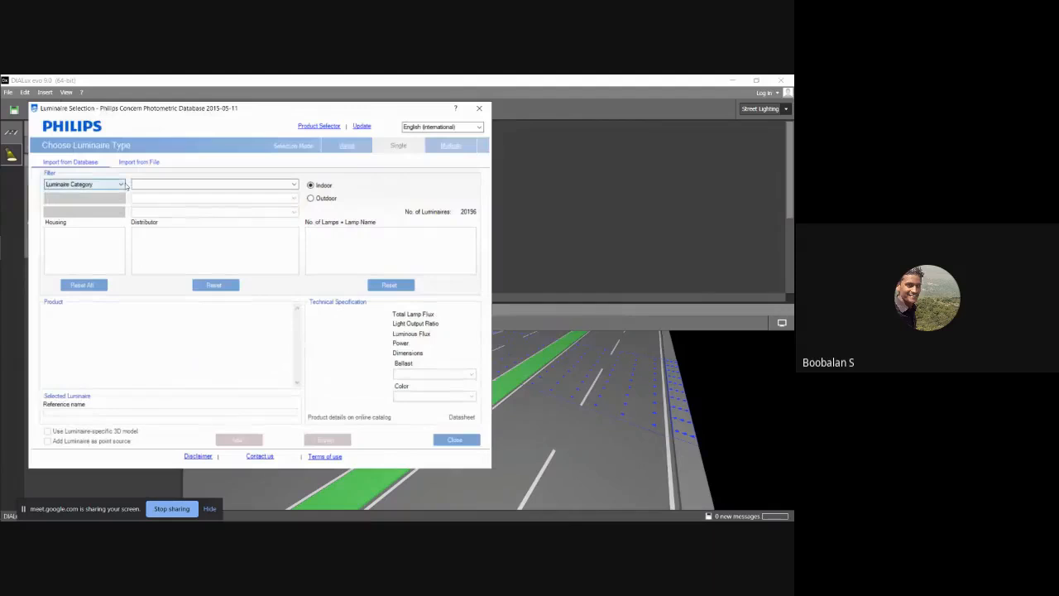
# - Filter the Philips database by luminaire category to outdoor Road Luminaires
pyautogui.click(122, 185)
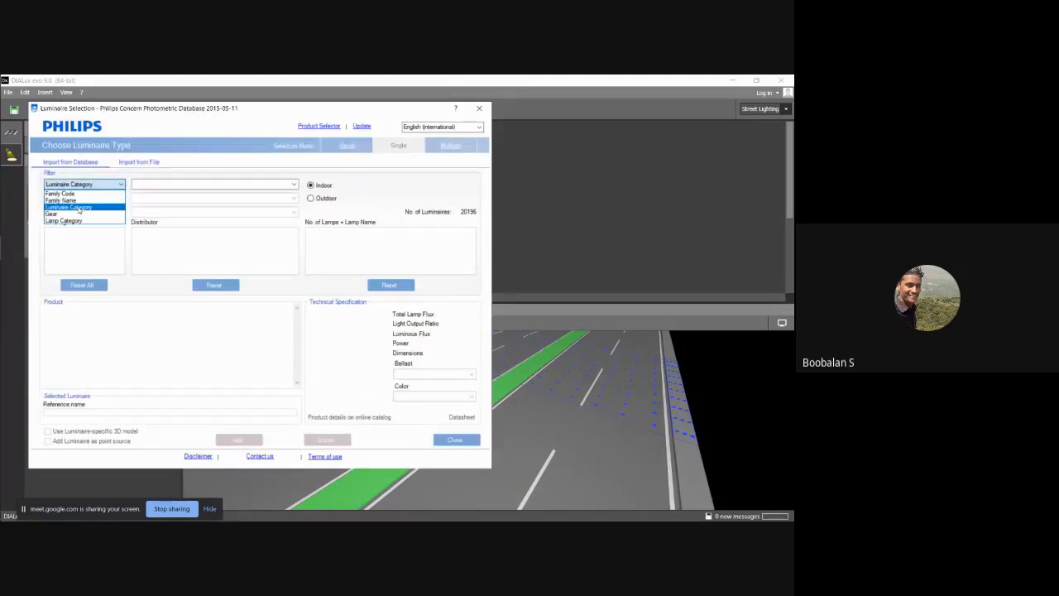
pyautogui.click(79, 210)
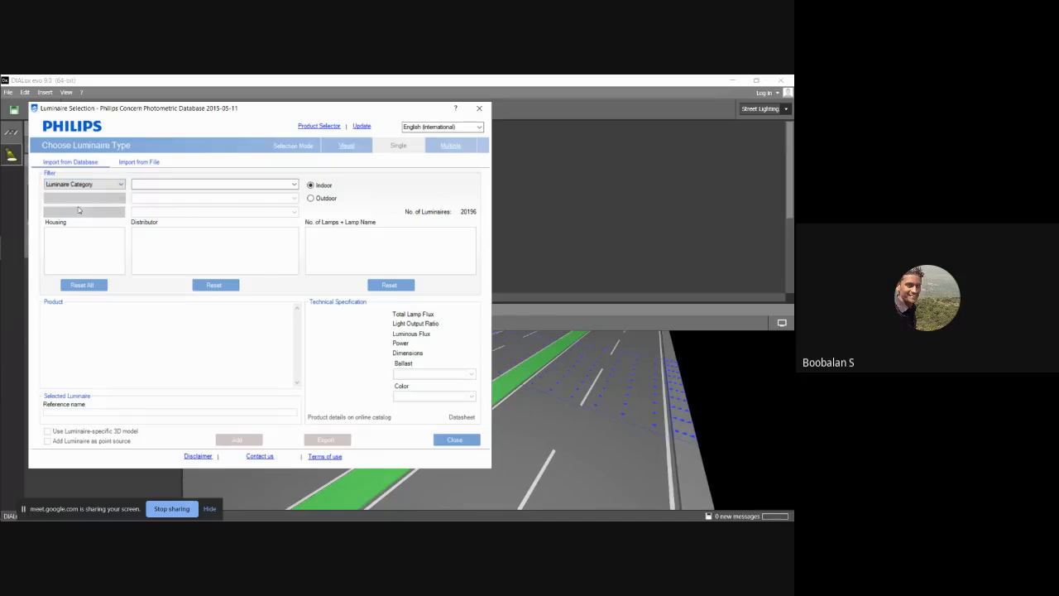
pyautogui.click(310, 199)
pyautogui.click(294, 184)
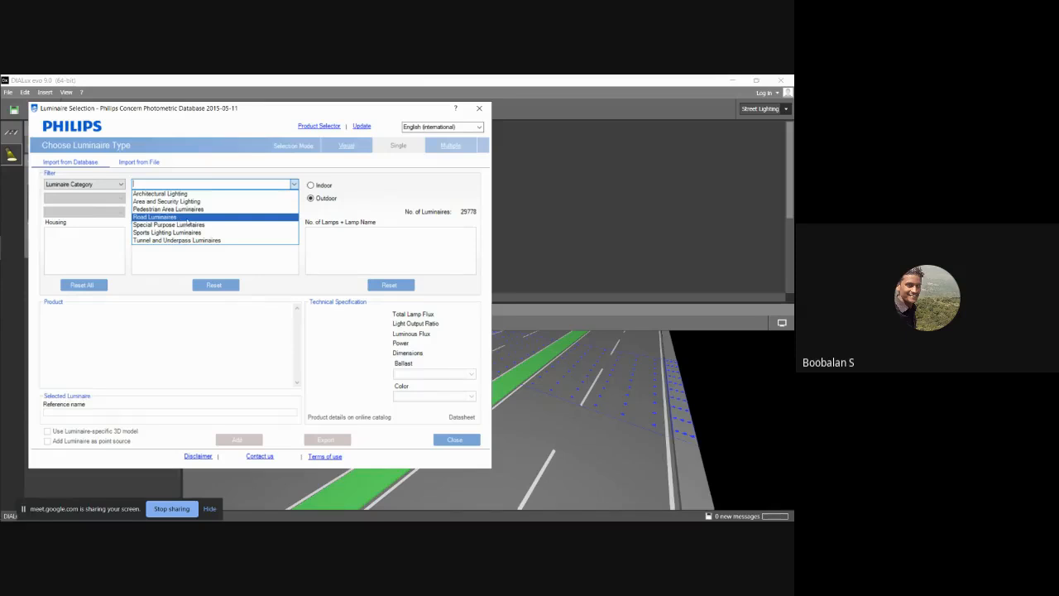
pyautogui.click(188, 218)
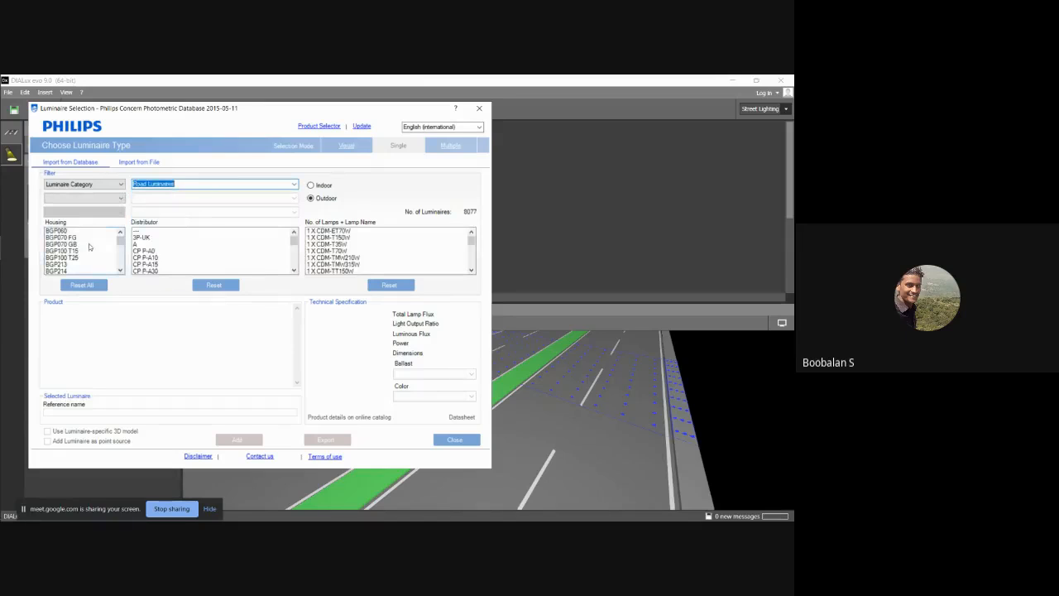
# - Browse the road luminaire housings, preview one from further down the list, and reset the selection
pyautogui.moveTo(122, 242)
pyautogui.mouseDown()
pyautogui.moveTo(122, 273)
pyautogui.moveTo(124, 238)
pyautogui.mouseUp()
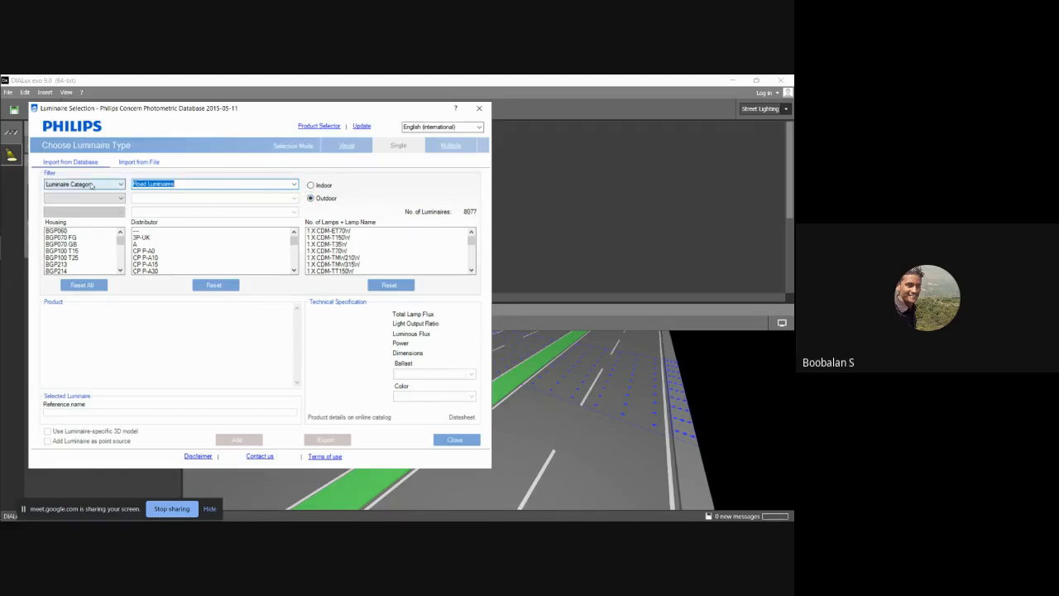
pyautogui.moveTo(463, 212); pyautogui.dragTo(477, 211)
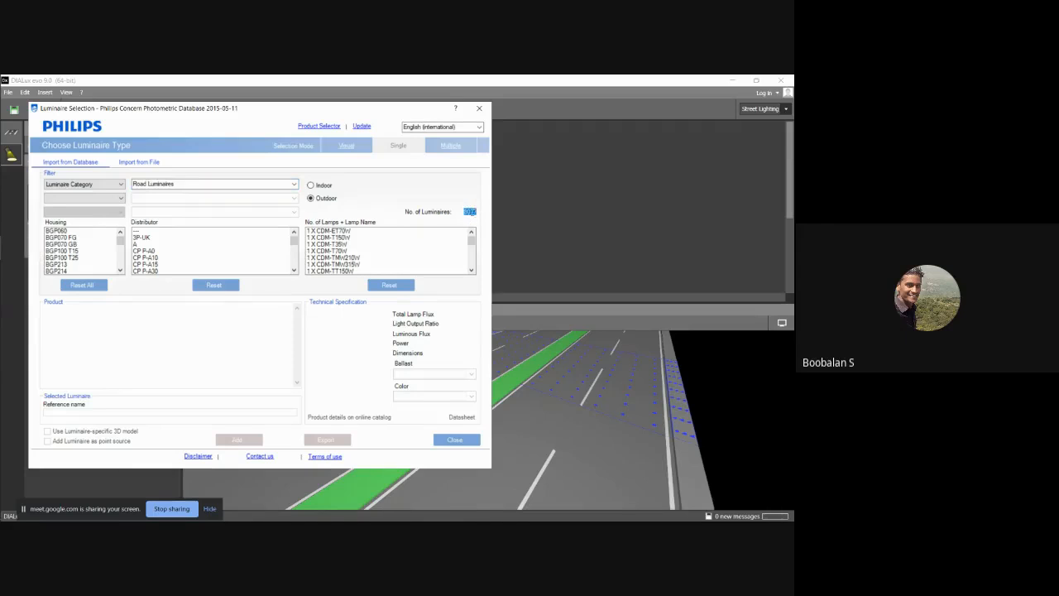
pyautogui.click(465, 213)
pyautogui.moveTo(120, 240); pyautogui.dragTo(120, 254)
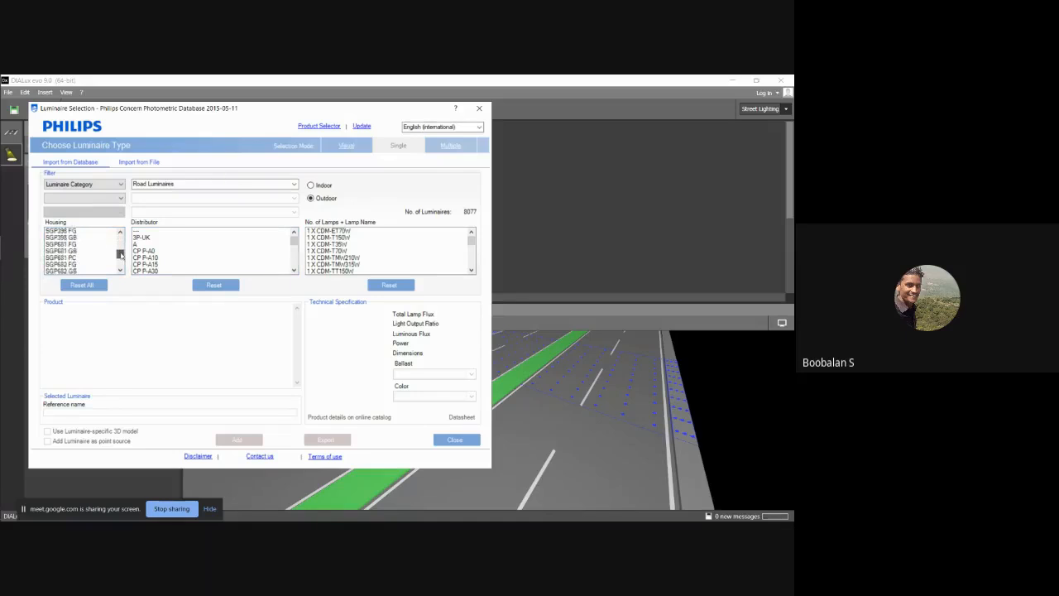
pyautogui.click(67, 254)
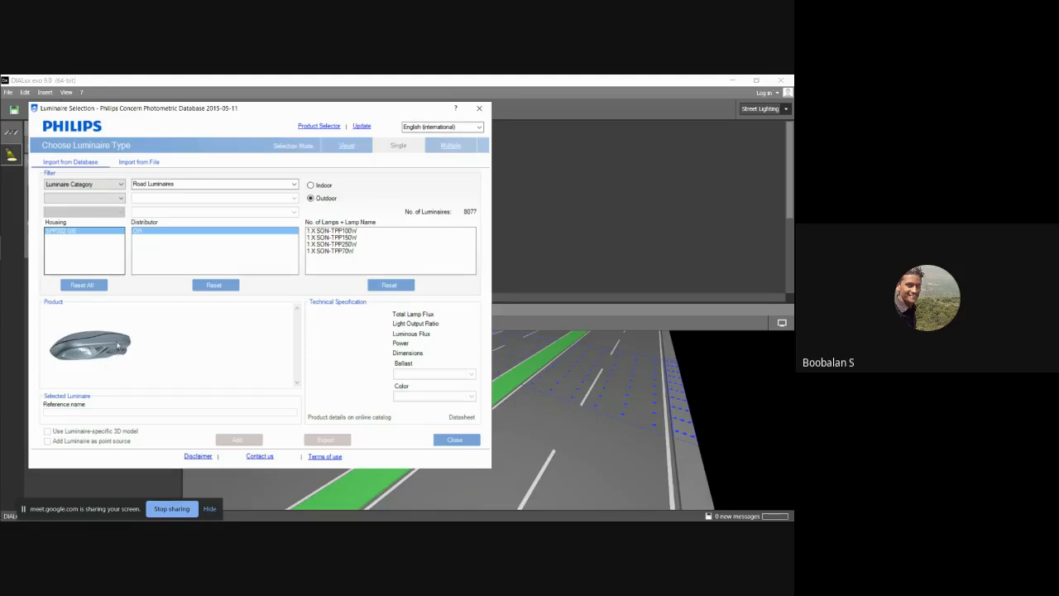
pyautogui.click(82, 285)
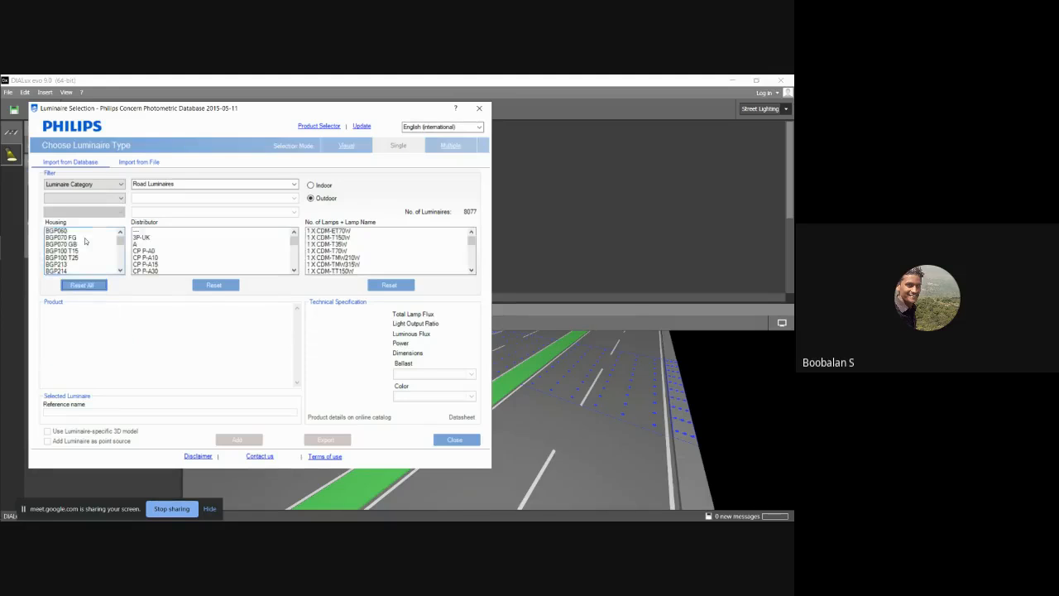
# - Preview the BGP060 housing with the MSO distributor and the BGP070 FG housing, resetting the selection after each
pyautogui.click(68, 237)
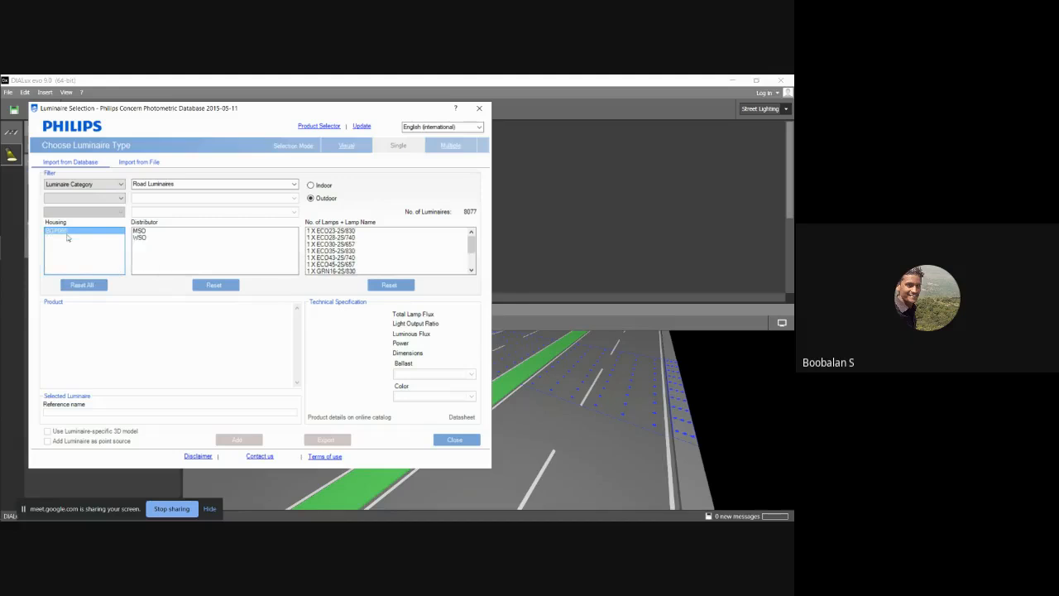
pyautogui.click(137, 231)
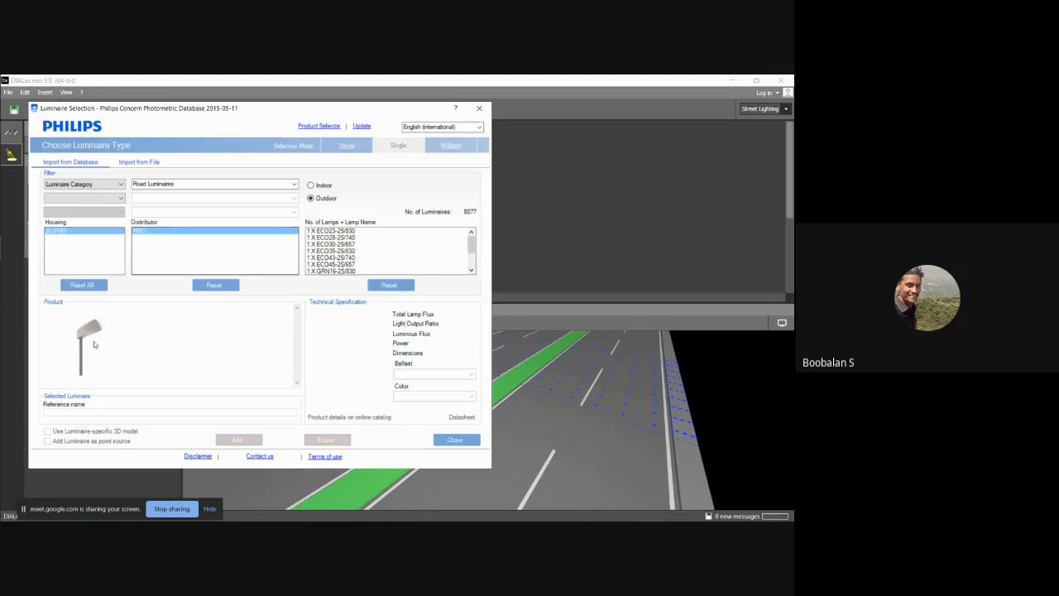
pyautogui.click(82, 285)
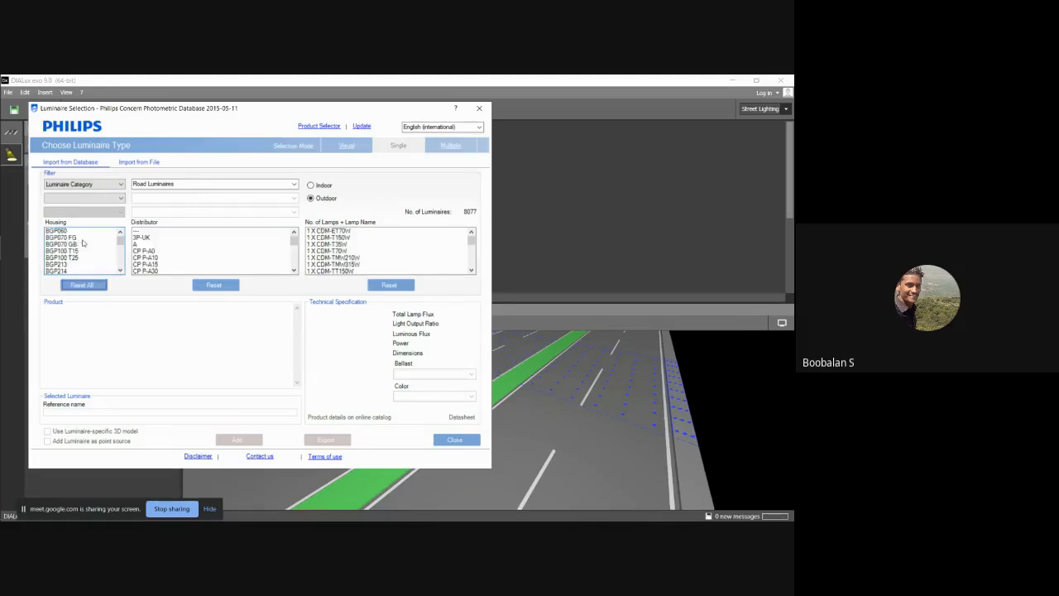
pyautogui.click(81, 240)
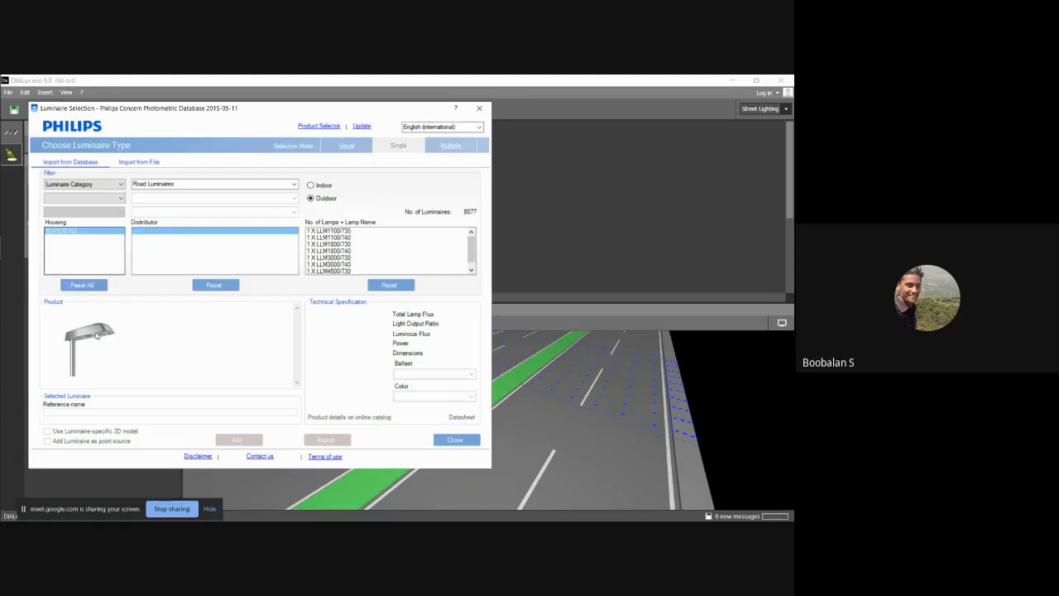
pyautogui.click(101, 284)
# - Select the BGP100 T15 housing with the 1 x GRN88-2S/740 lamp
pyautogui.click(76, 252)
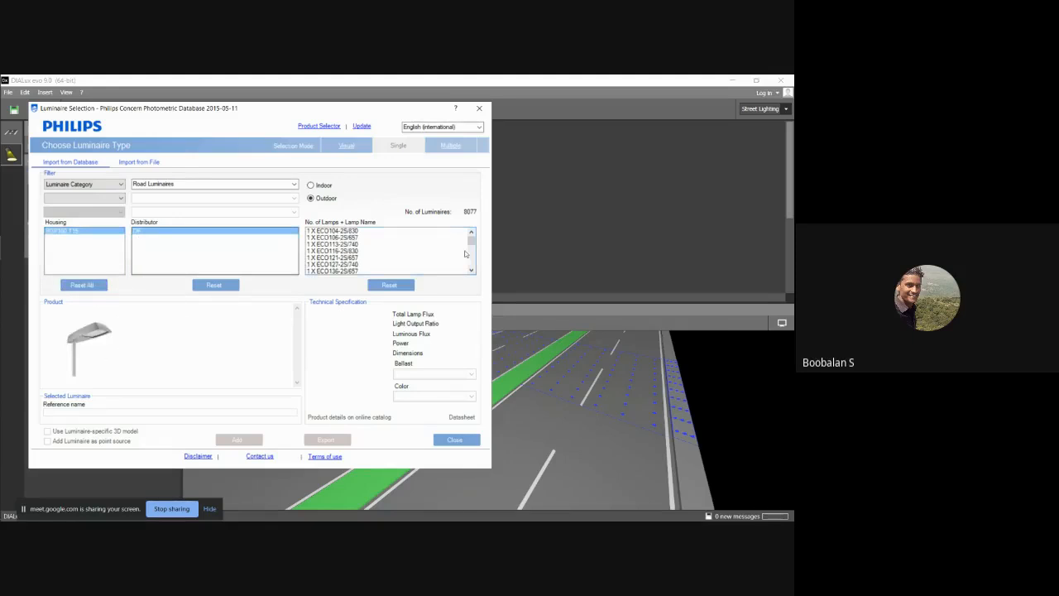
pyautogui.moveTo(471, 240); pyautogui.dragTo(474, 267)
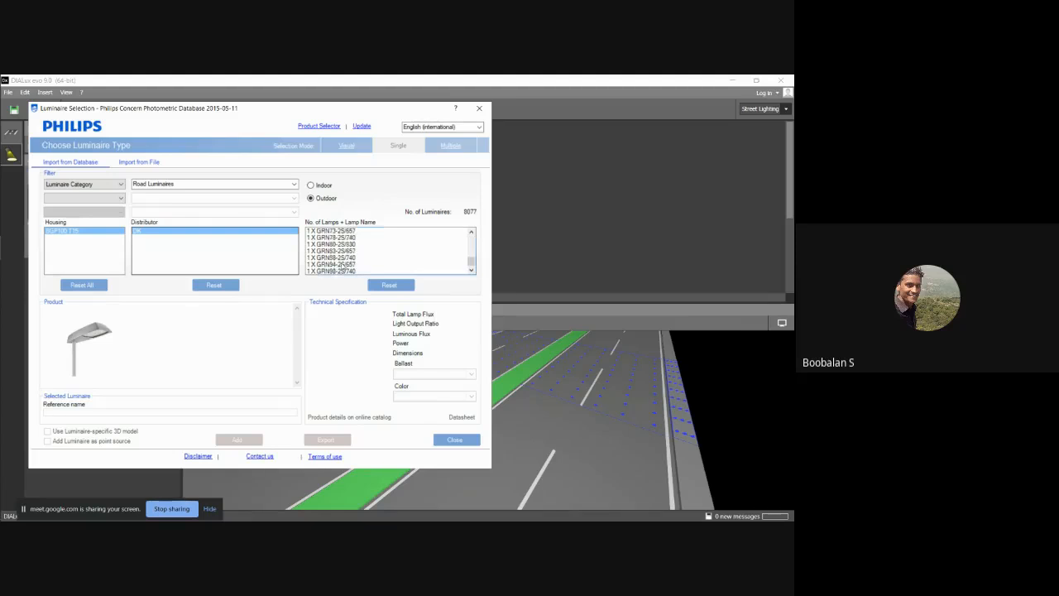
pyautogui.click(346, 258)
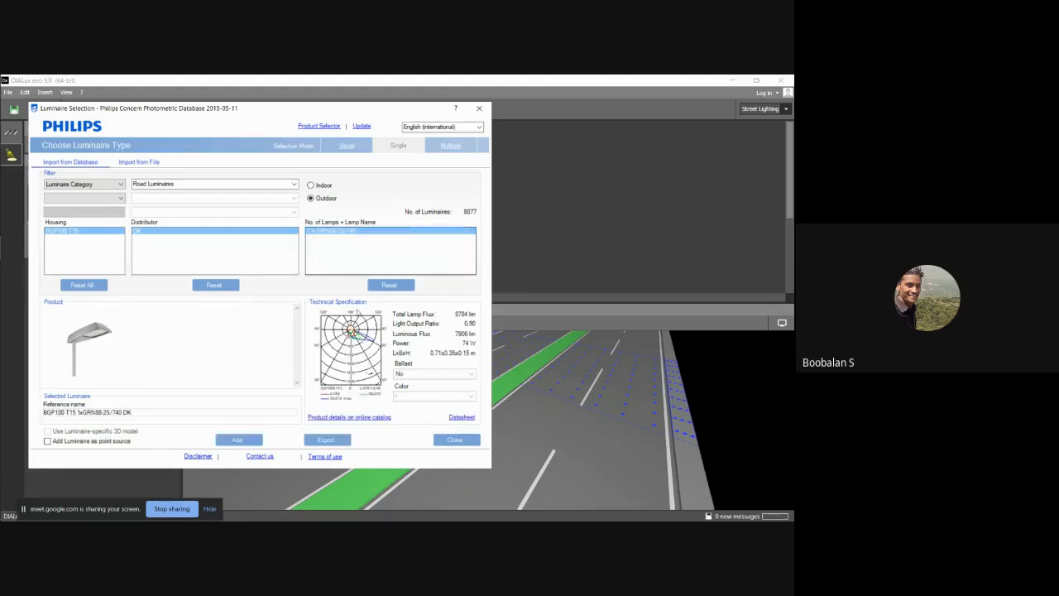
# - Add the selected BGP100 T15 luminaire to the project, export it in Phillum format, and close the Philips database, dismissing the save reminder
pyautogui.click(237, 440)
pyautogui.click(341, 440)
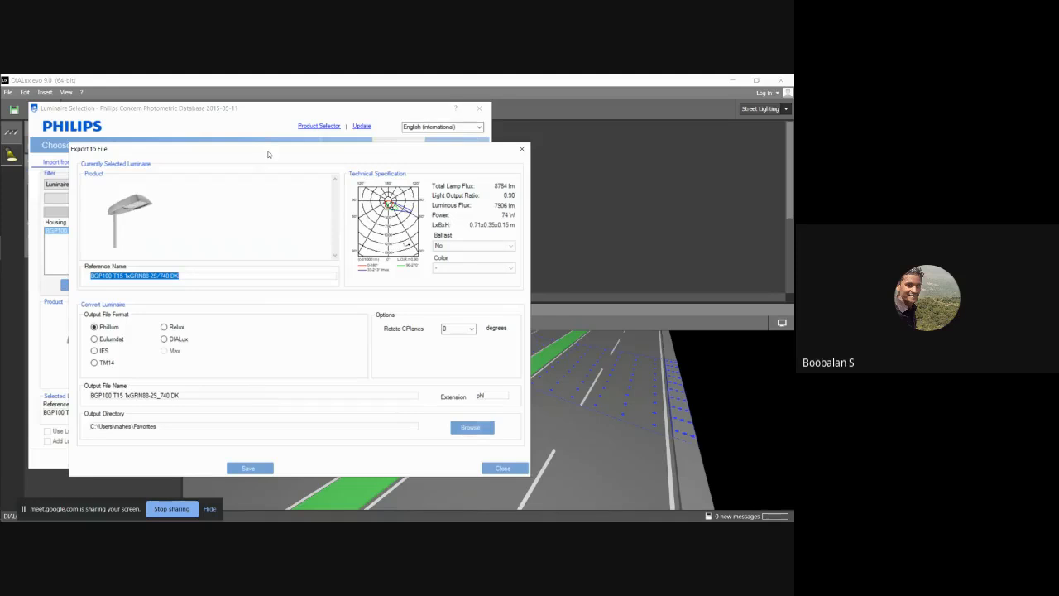
pyautogui.moveTo(268, 154)
pyautogui.mouseDown()
pyautogui.moveTo(301, 154)
pyautogui.moveTo(245, 149)
pyautogui.moveTo(275, 152)
pyautogui.mouseUp()
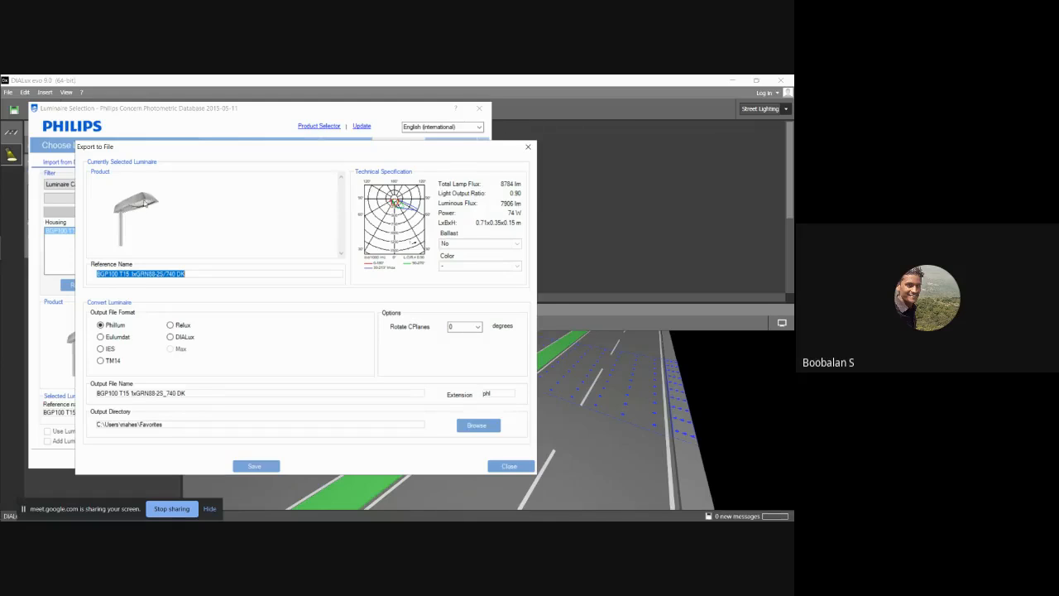
pyautogui.click(457, 326)
pyautogui.click(273, 465)
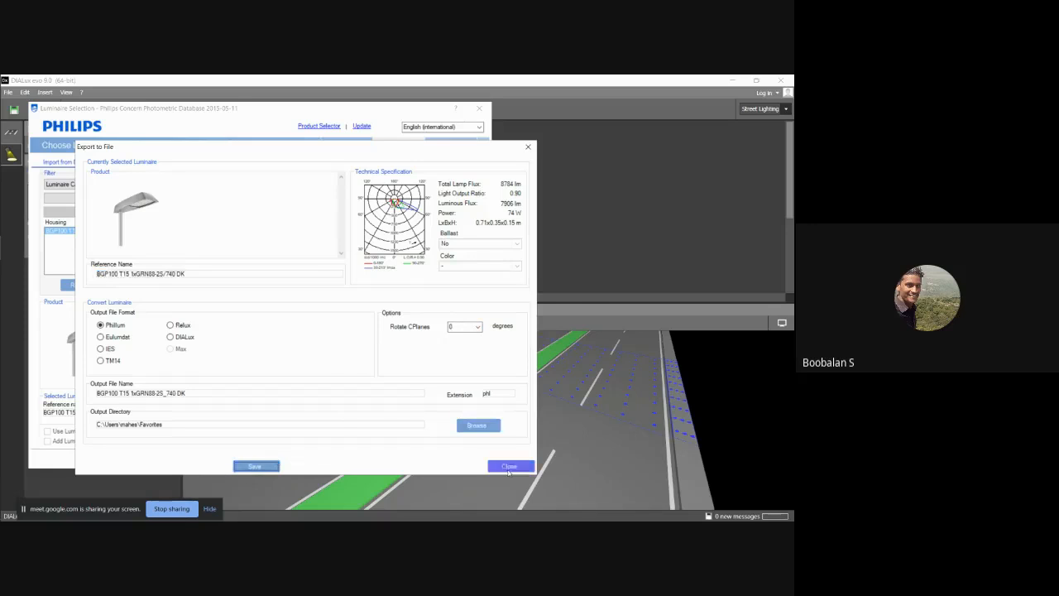
pyautogui.click(509, 466)
pyautogui.click(456, 440)
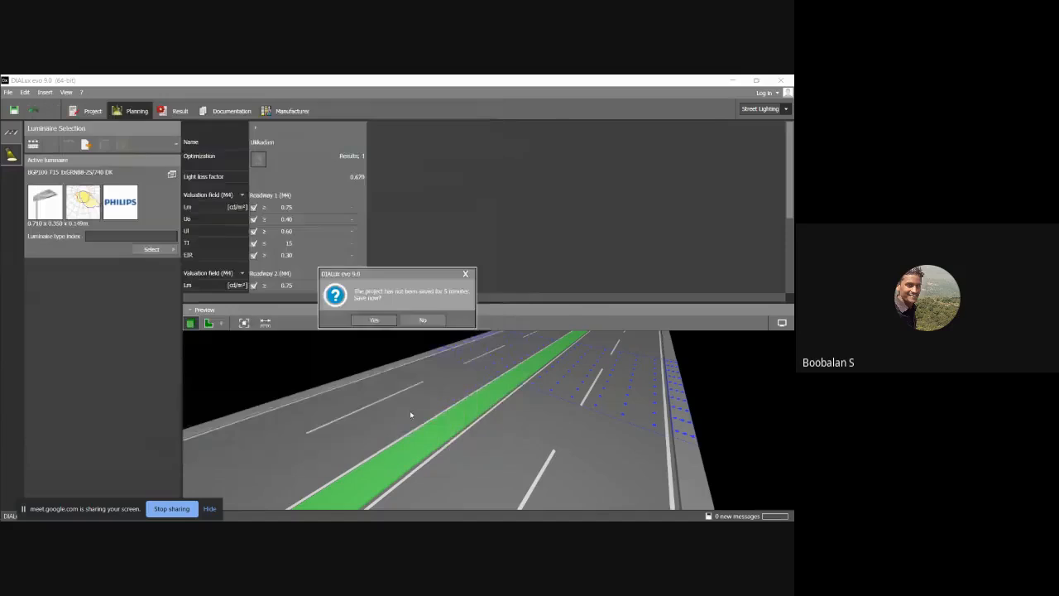
pyautogui.click(465, 274)
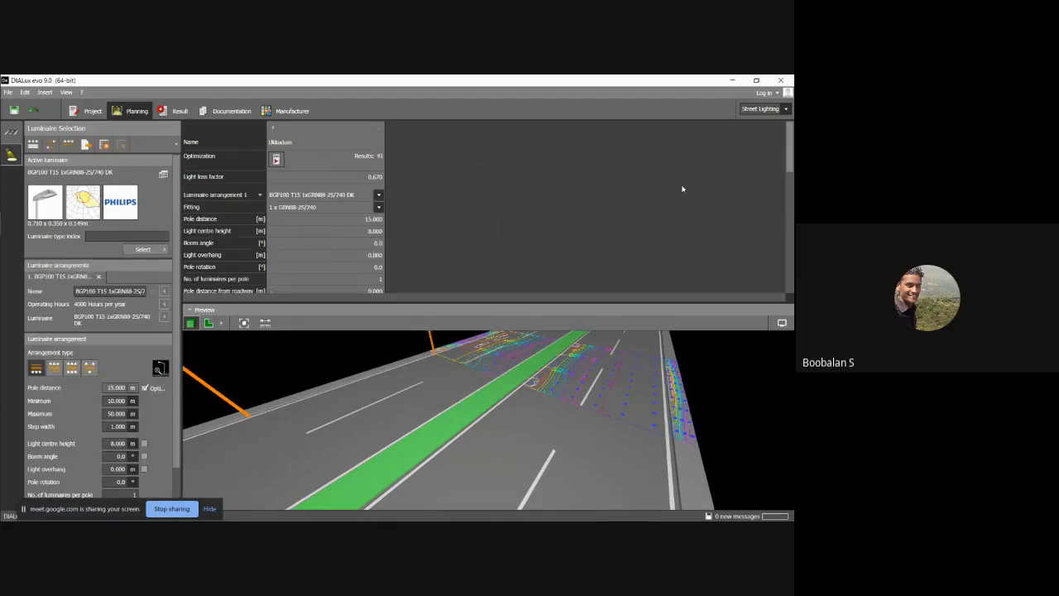
# - Collapse the street alternative's value column and expand the luminaire selection tools so their names are listed
pyautogui.click(274, 128)
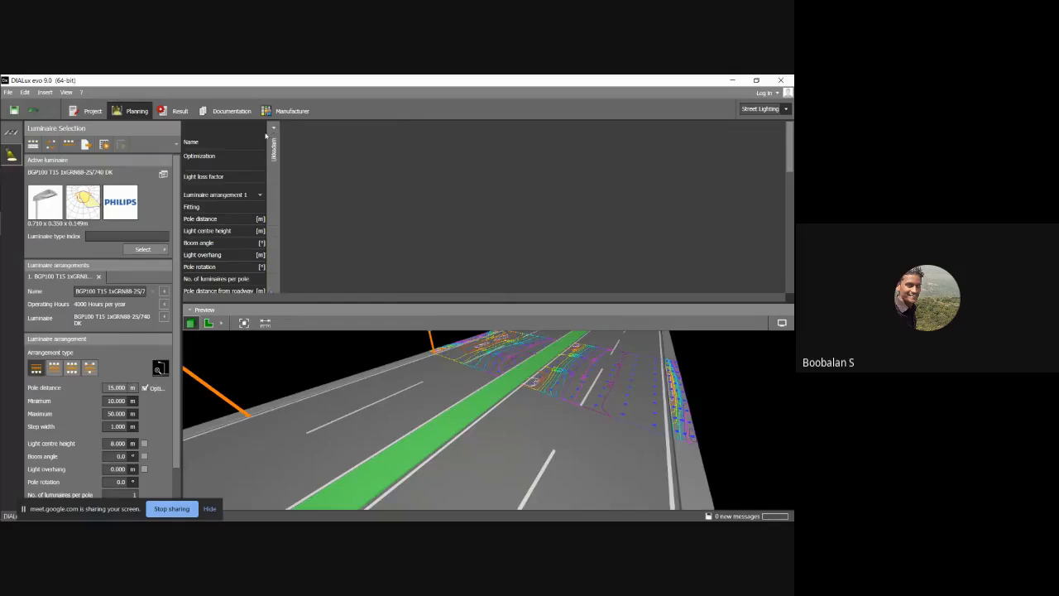
pyautogui.click(177, 146)
pyautogui.click(177, 146)
pyautogui.click(177, 146)
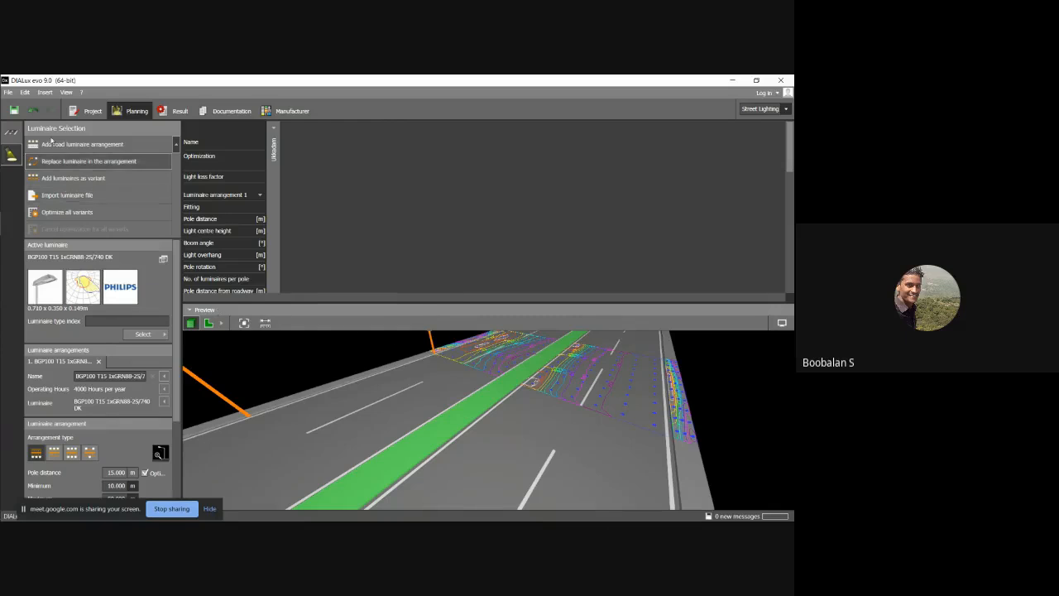
# - Undo the luminaire arrangement and add the road luminaire arrangement to the street again with the BGP100 T15 luminaire
pyautogui.click(31, 111)
pyautogui.click(31, 111)
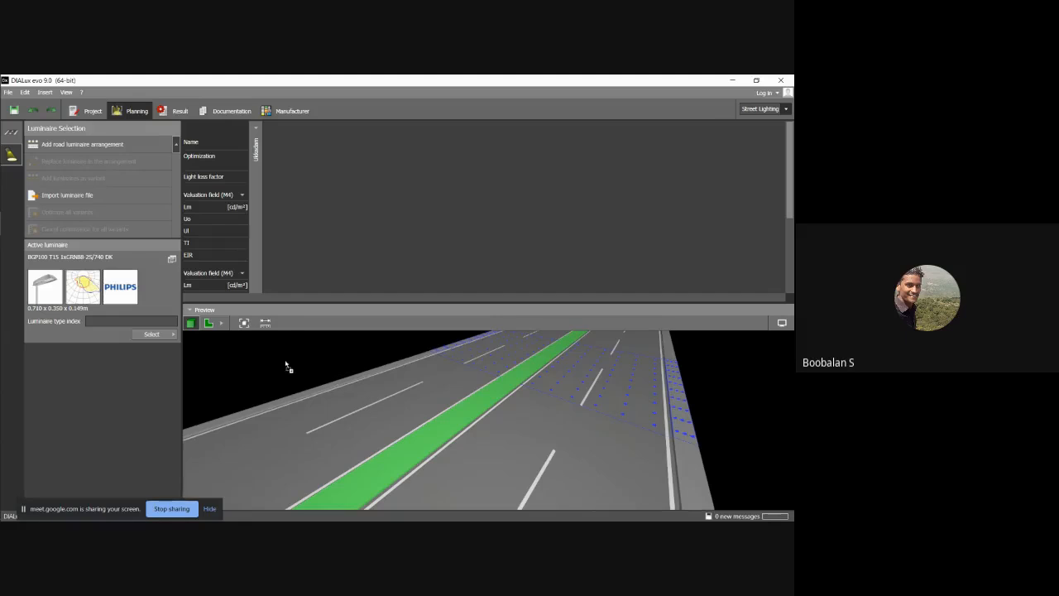
pyautogui.moveTo(356, 403); pyautogui.dragTo(359, 412)
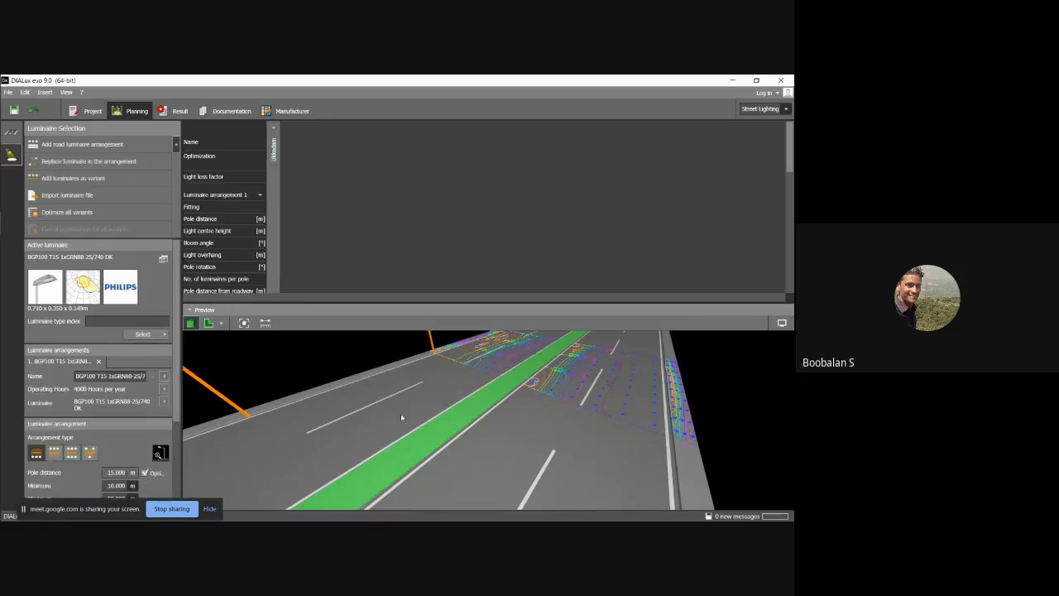
# - Enlarge the 3D preview and examine the single row of poles and the isolines from several sides of the street
pyautogui.moveTo(402, 416); pyautogui.dragTo(374, 399, button='right')
pyautogui.moveTo(281, 303); pyautogui.dragTo(295, 126)
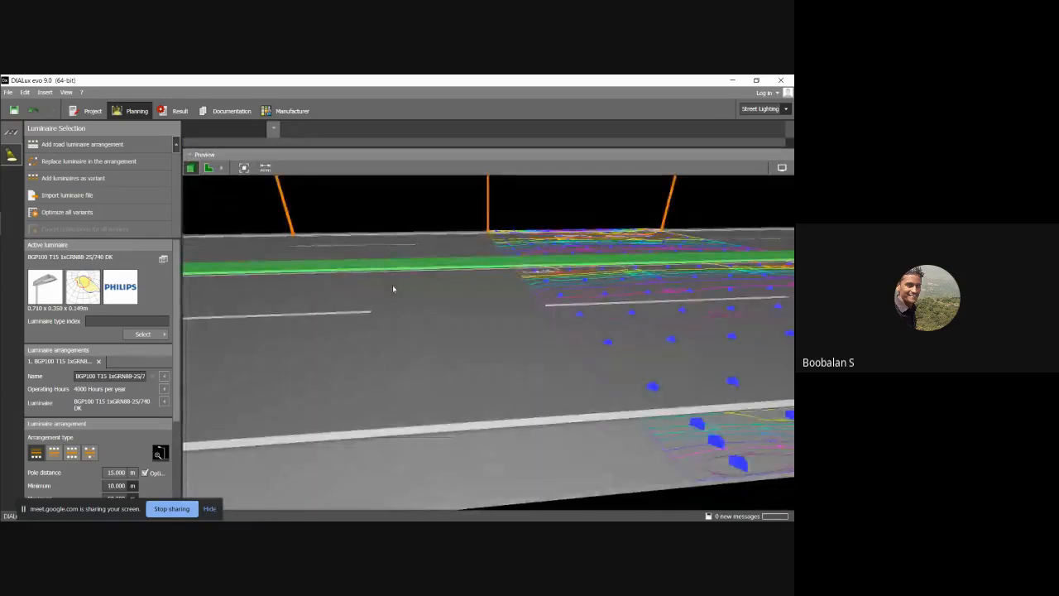
pyautogui.moveTo(392, 284); pyautogui.dragTo(335, 325, button='right')
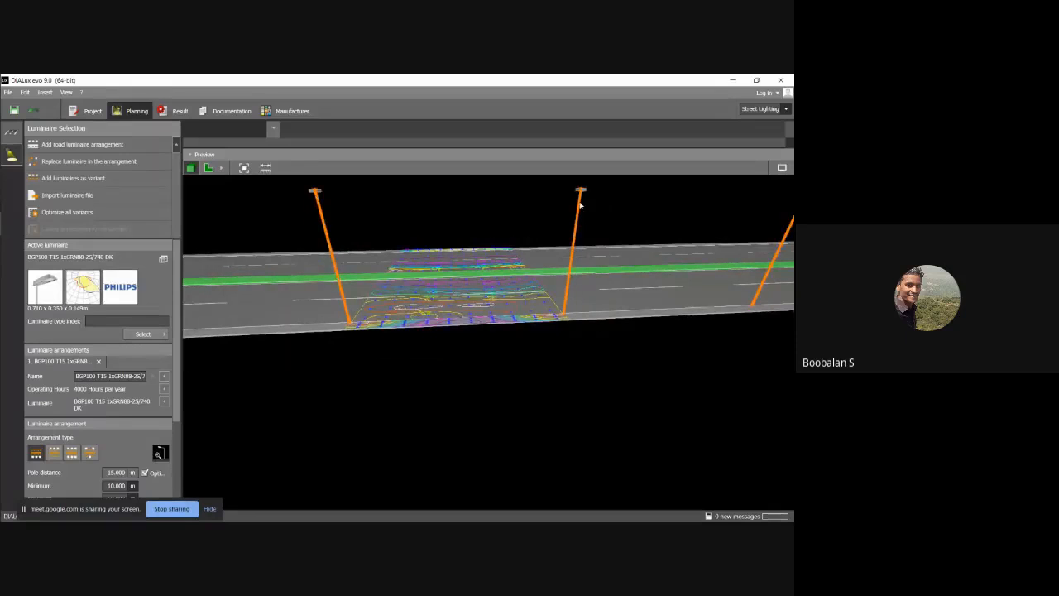
pyautogui.moveTo(582, 204); pyautogui.dragTo(426, 256, button='right')
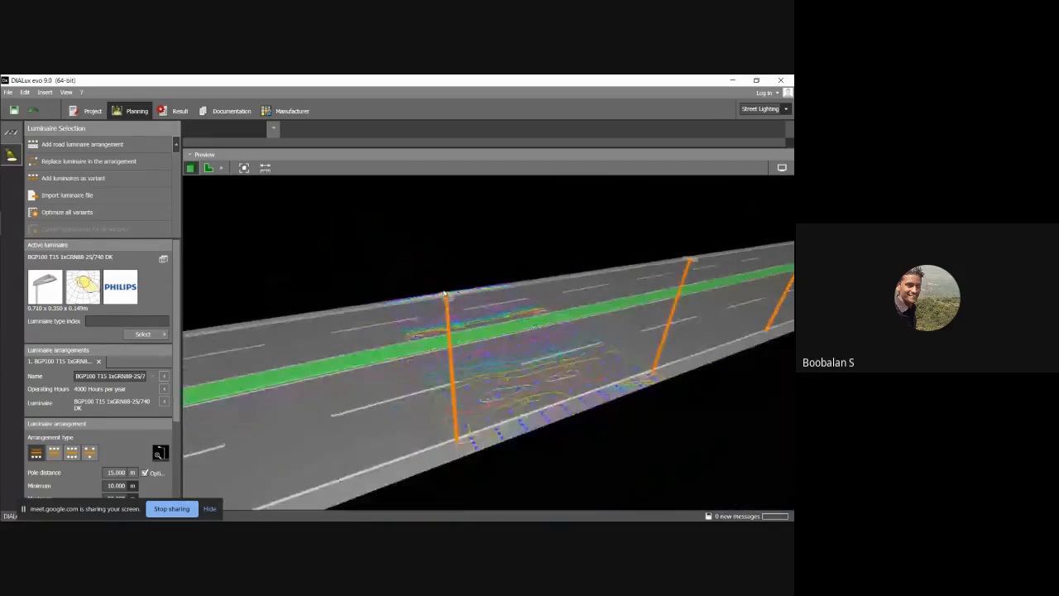
pyautogui.moveTo(448, 295); pyautogui.dragTo(284, 324, button='right')
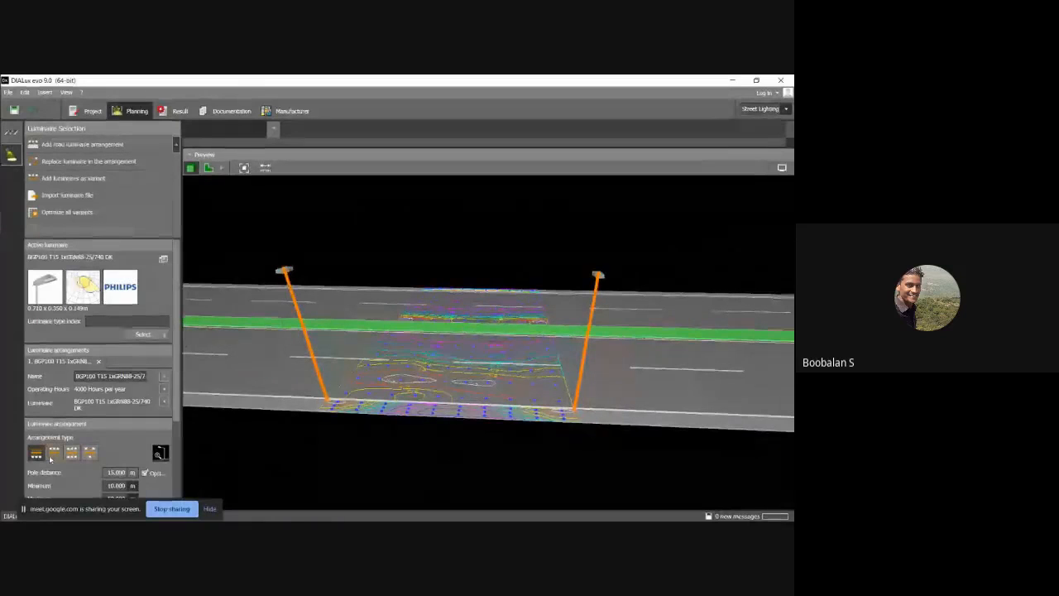
pyautogui.moveTo(210, 386)
pyautogui.mouseDown(button='right')
pyautogui.moveTo(234, 384)
pyautogui.moveTo(223, 383)
pyautogui.mouseUp(button='right')
pyautogui.moveTo(285, 334); pyautogui.dragTo(361, 350, button='right')
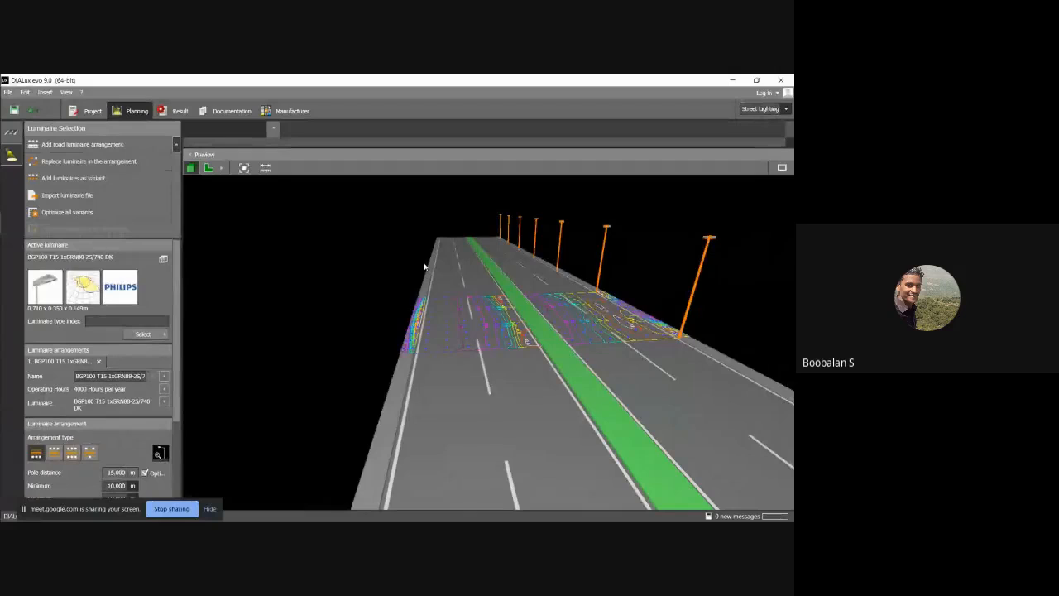
# - Try the single-row arrangement on the opposite side of the street, followed by the two-sided arrangement with facing poles
pyautogui.scroll(-1, 72, 438)
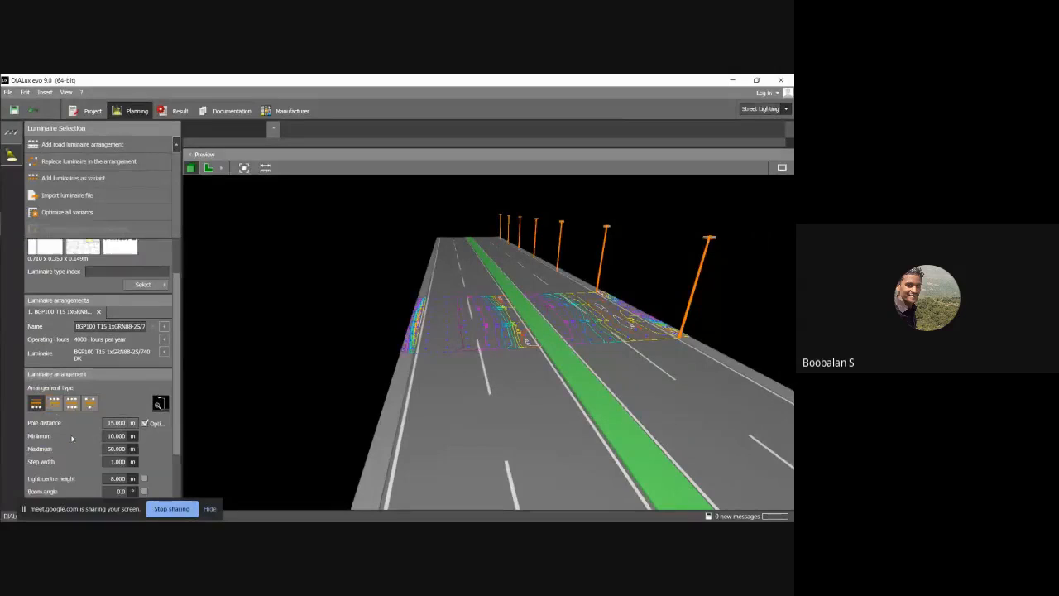
pyautogui.scroll(-1, 72, 439)
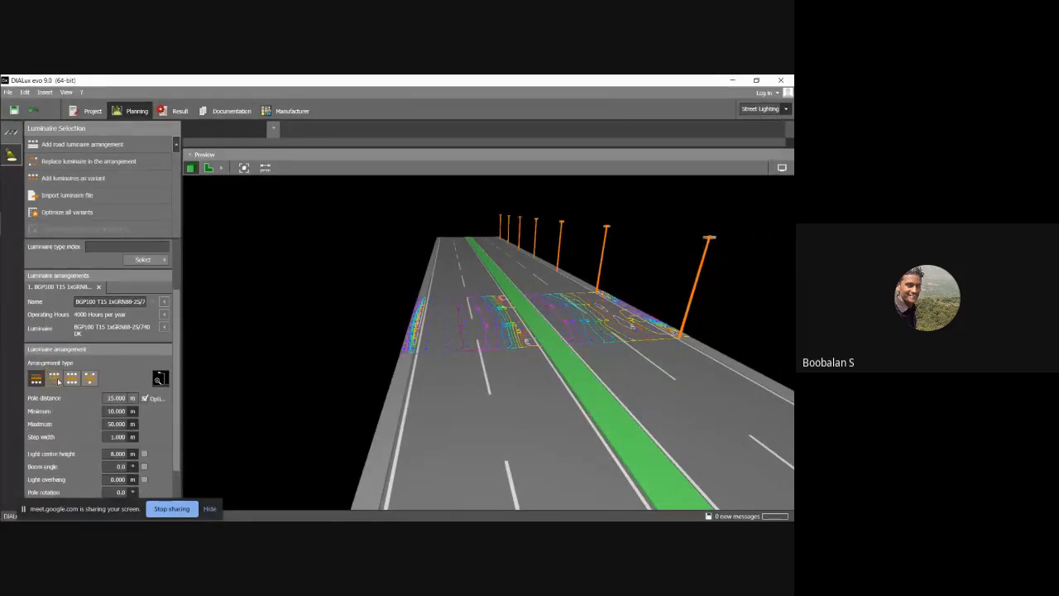
pyautogui.click(56, 379)
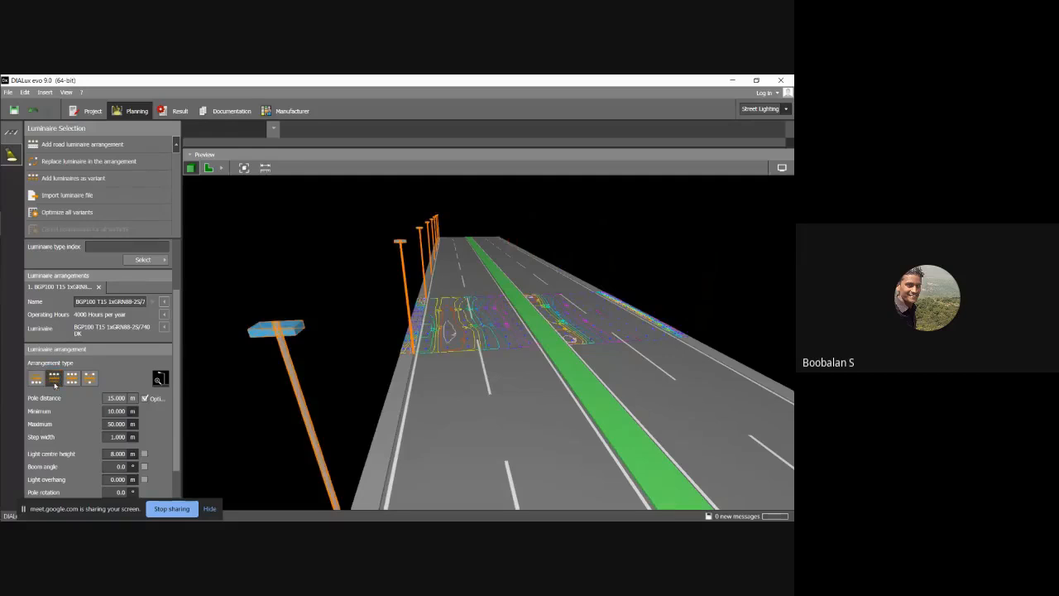
pyautogui.click(72, 378)
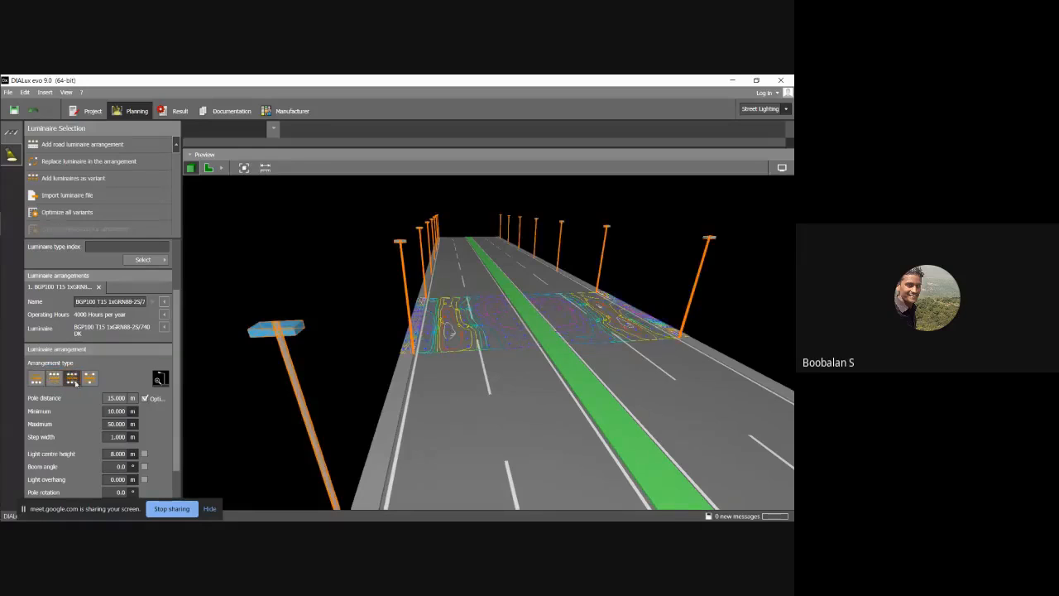
pyautogui.moveTo(460, 383); pyautogui.dragTo(434, 385, button='right')
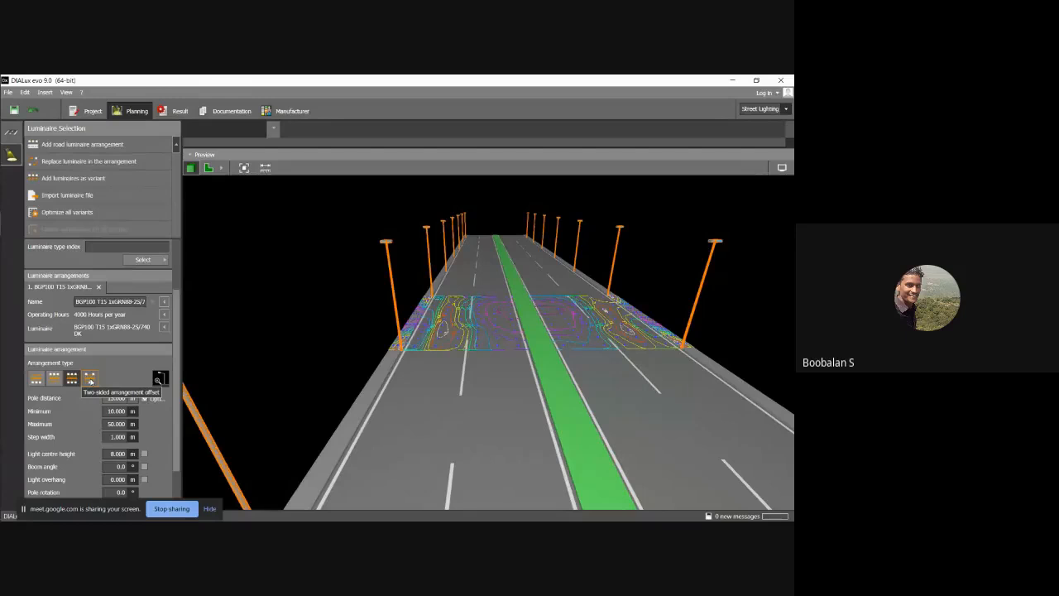
# - Set the arrangement type to Two-sided arrangement offset, comparing it with the facing pole layout in the preview
pyautogui.click(90, 377)
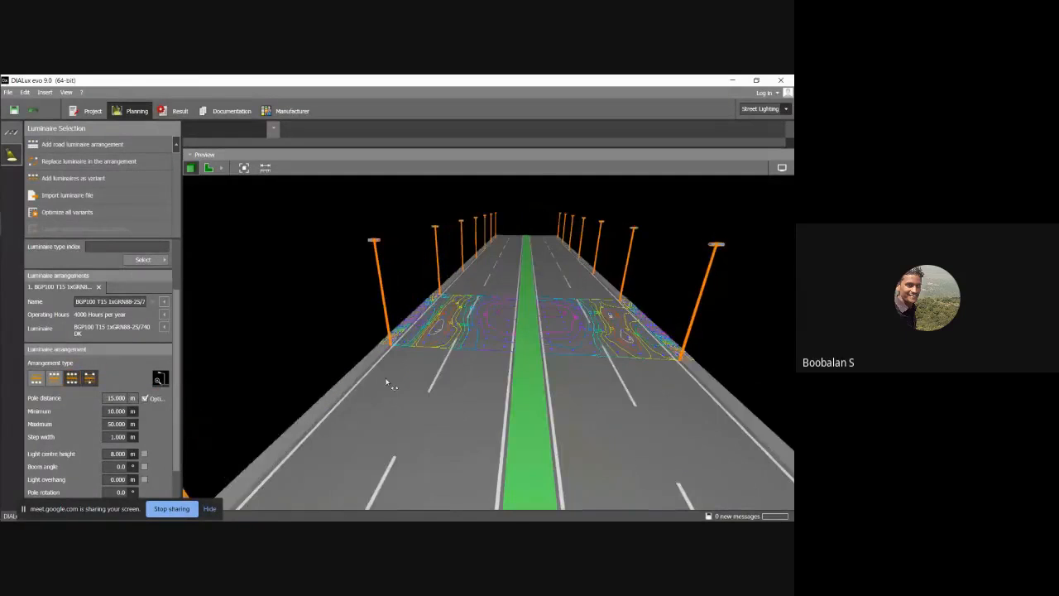
pyautogui.moveTo(386, 383); pyautogui.dragTo(389, 368)
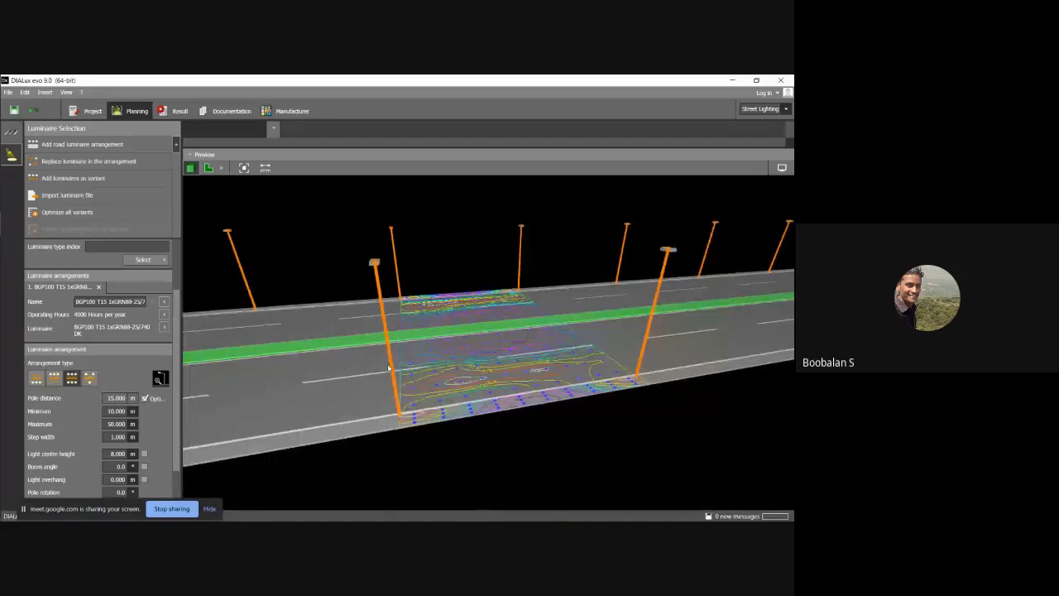
pyautogui.click(91, 378)
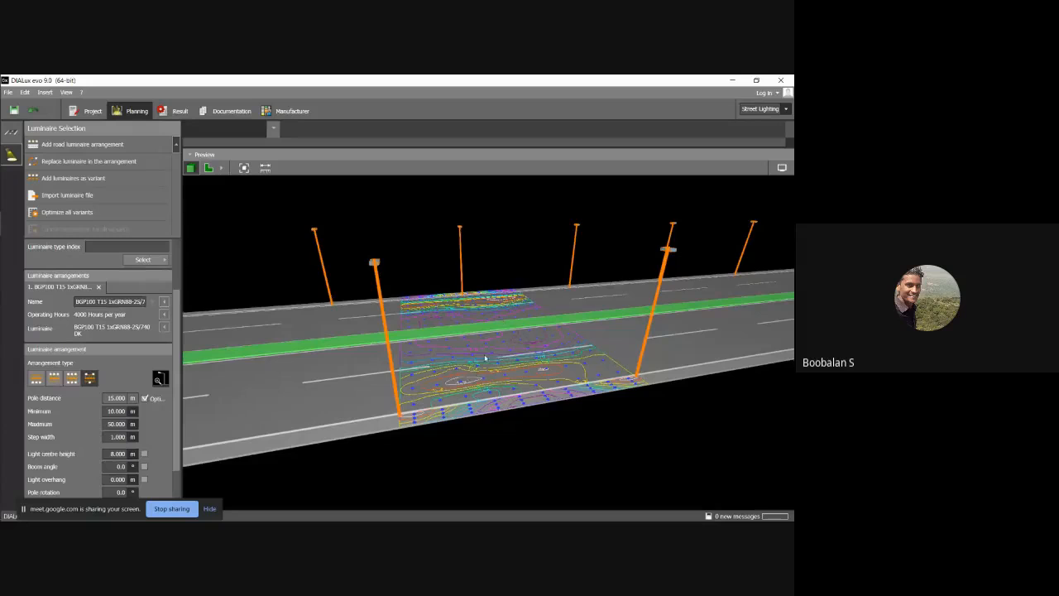
pyautogui.moveTo(486, 358); pyautogui.dragTo(323, 354, button='right')
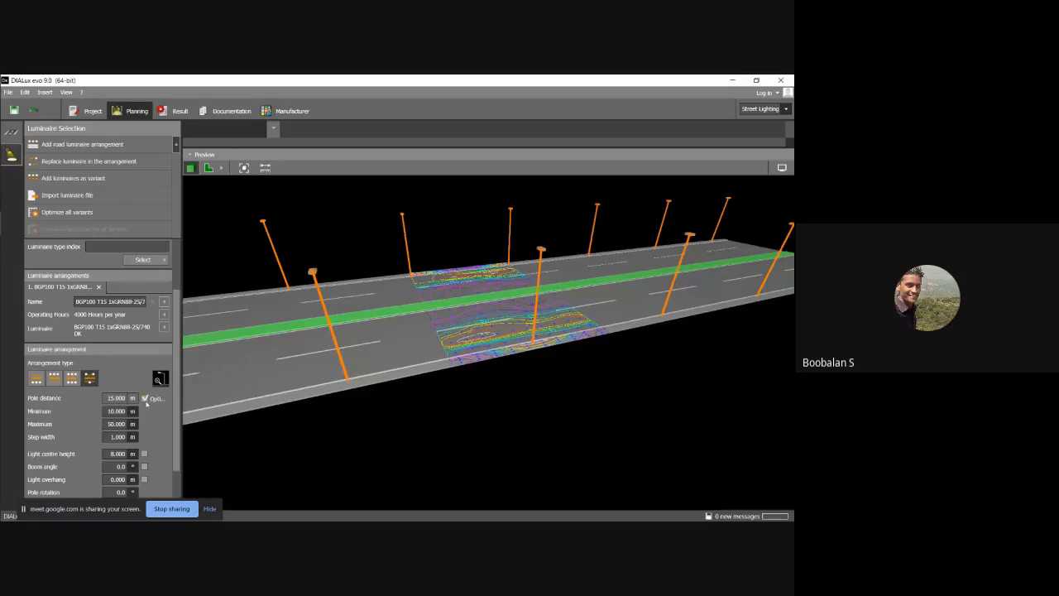
# - Turn off optimization for the pole distance and set the pole distance to 20 m
pyautogui.click(145, 399)
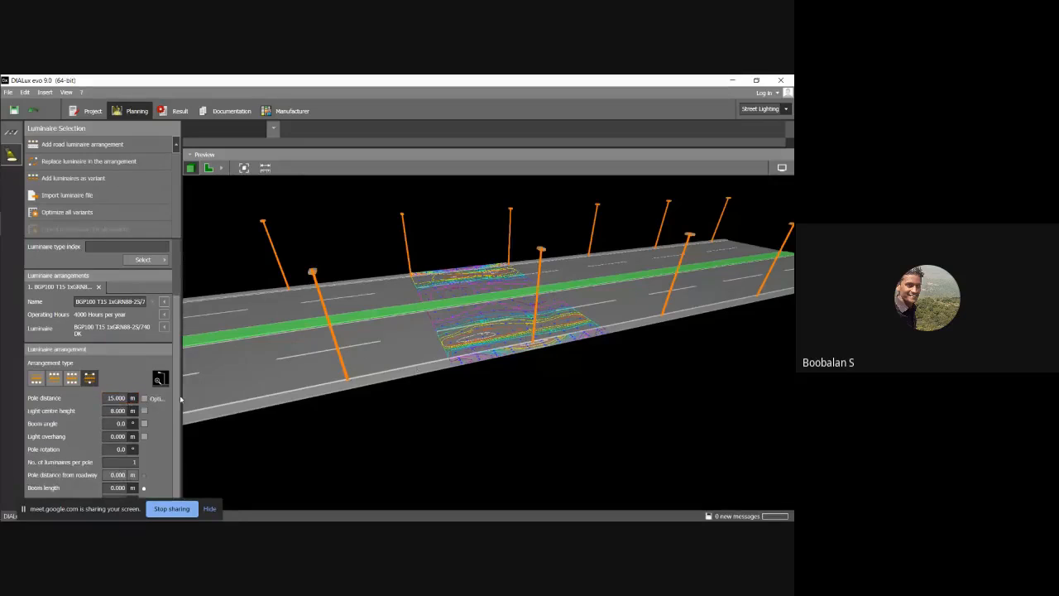
pyautogui.click(128, 400)
pyautogui.write('20')
pyautogui.press('Return')
pyautogui.moveTo(454, 369)
pyautogui.mouseDown()
pyautogui.moveTo(390, 357)
pyautogui.moveTo(441, 353)
pyautogui.mouseUp()
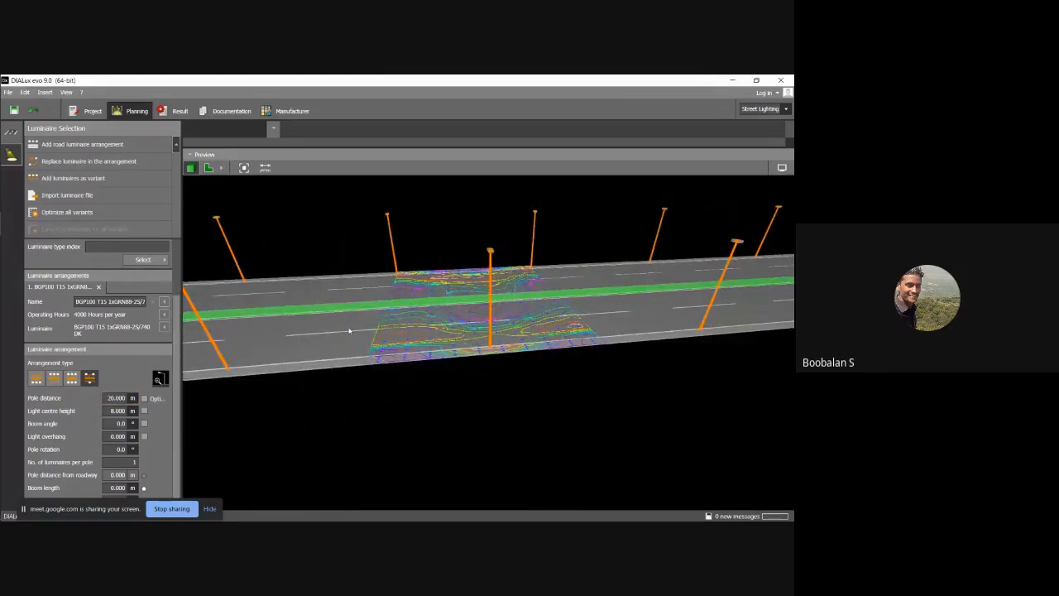
pyautogui.moveTo(349, 330); pyautogui.dragTo(386, 351)
# - Set the boom angle of the luminaire arrangement to 4° and view its effect on the isolines
pyautogui.moveTo(221, 359); pyautogui.dragTo(238, 370)
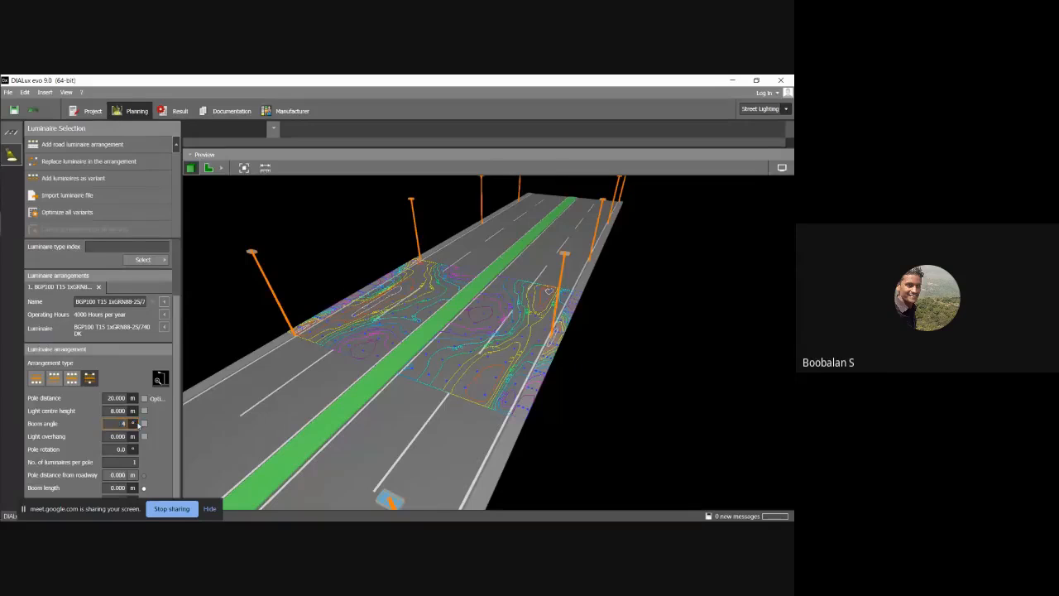
pyautogui.press('Return')
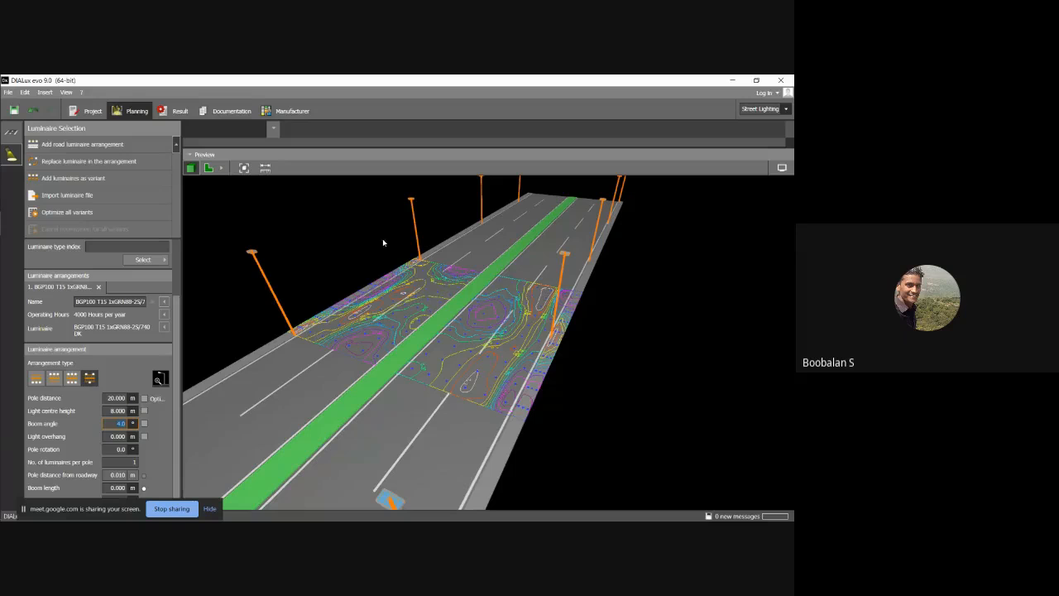
pyautogui.moveTo(368, 332); pyautogui.dragTo(268, 346)
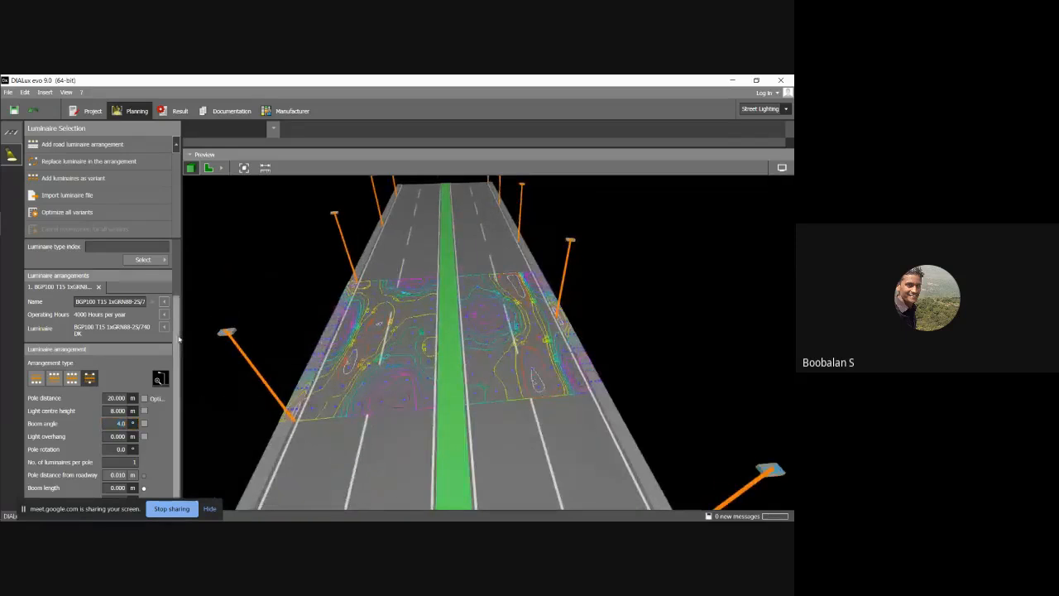
# - Set the pole distance of the luminaire arrangement to 5 m after inspecting the isolines on the roadways
pyautogui.scroll(-1, 174, 385)
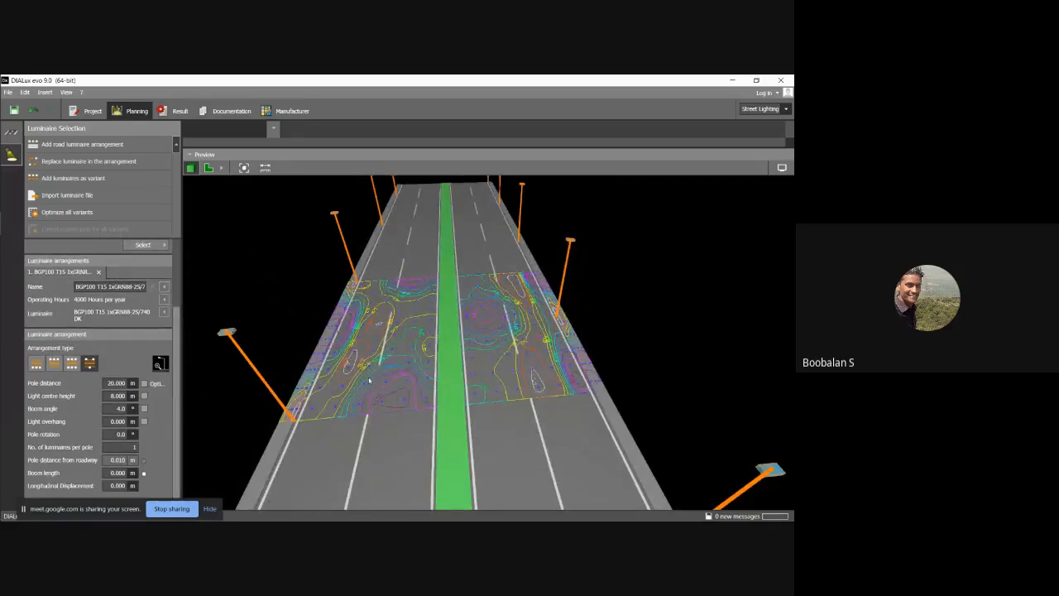
pyautogui.moveTo(372, 371); pyautogui.dragTo(335, 344)
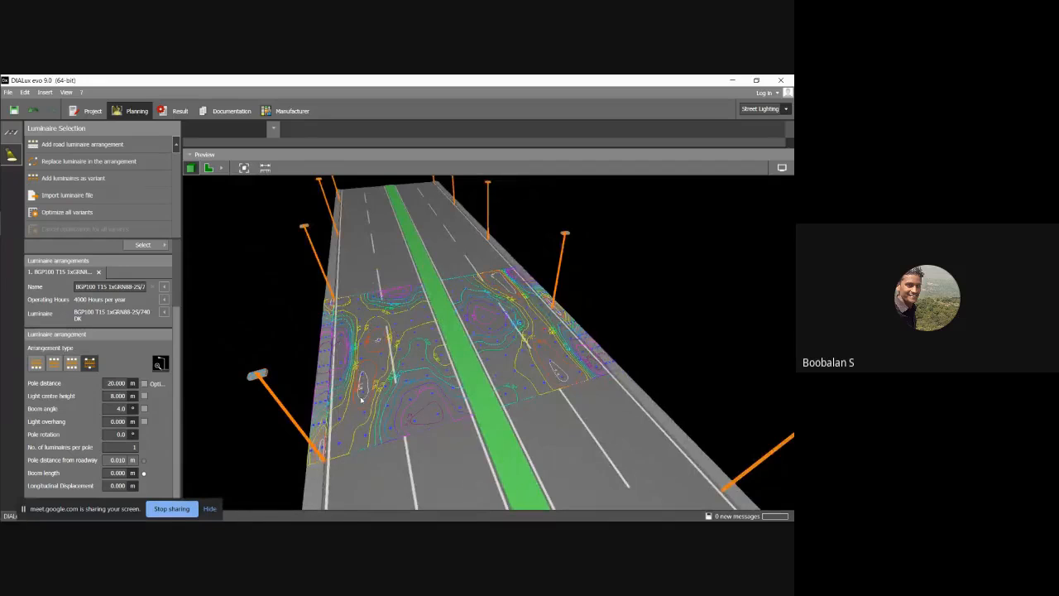
pyautogui.moveTo(384, 380); pyautogui.dragTo(382, 378, button='right')
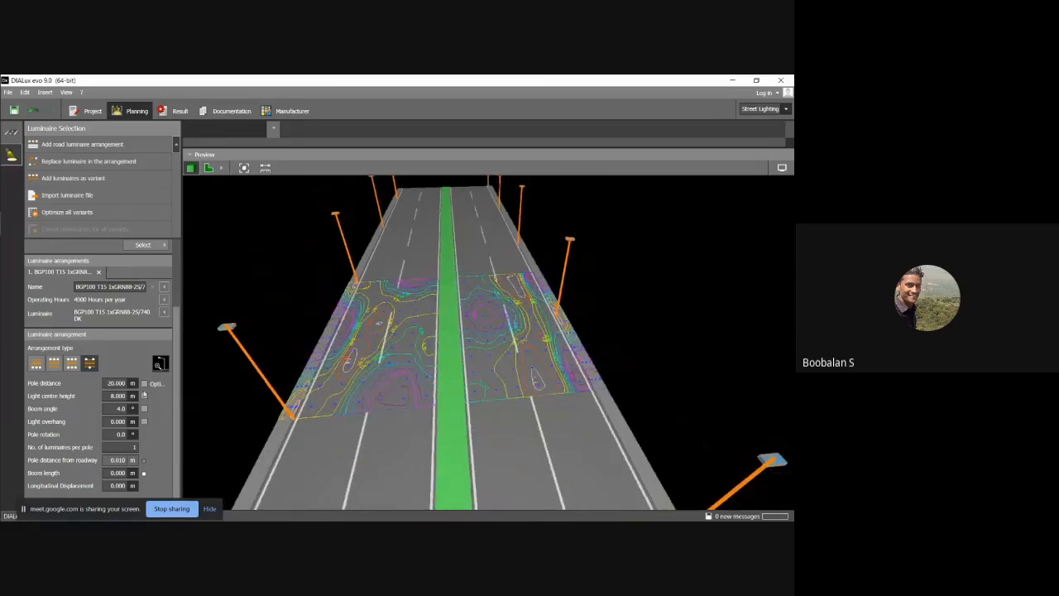
pyautogui.click(118, 383)
pyautogui.write('5')
pyautogui.press('Return')
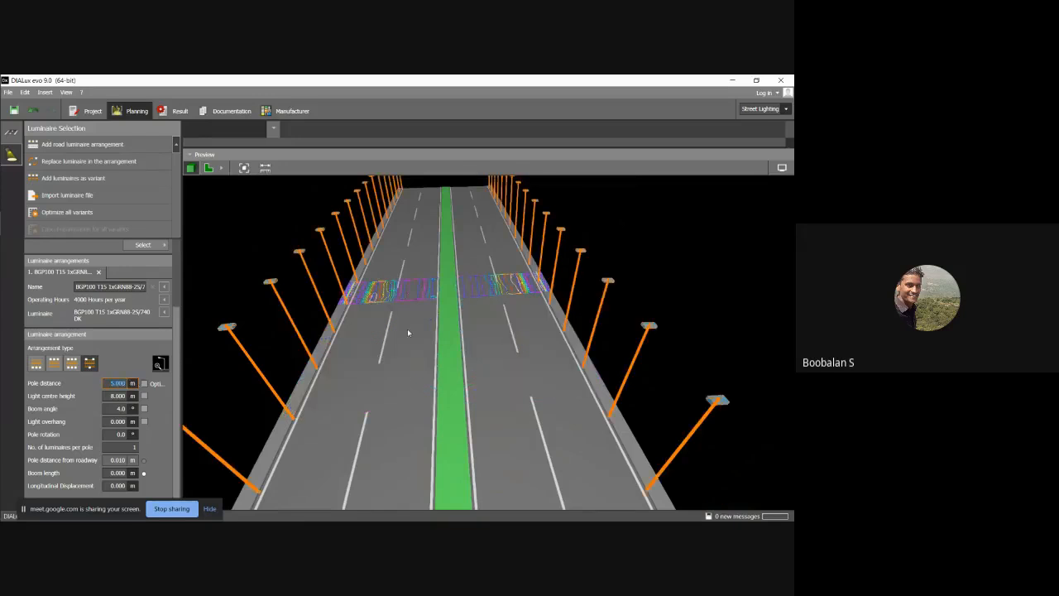
# - Set the boom angle of the luminaire arrangement to 10°
pyautogui.moveTo(405, 342); pyautogui.dragTo(358, 333, button='middle')
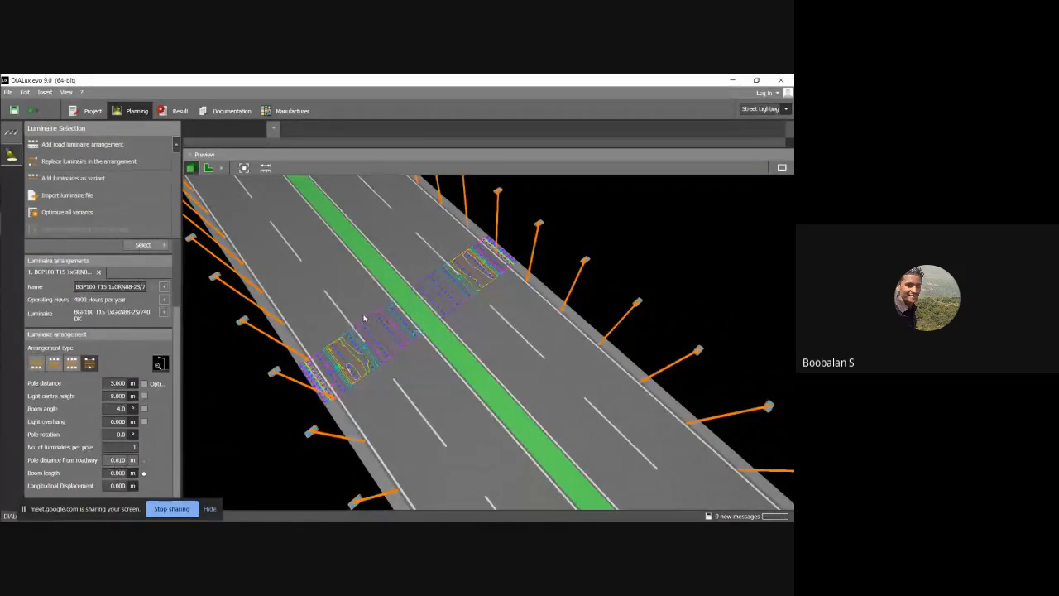
pyautogui.click(121, 409)
pyautogui.write('10')
pyautogui.press('Return')
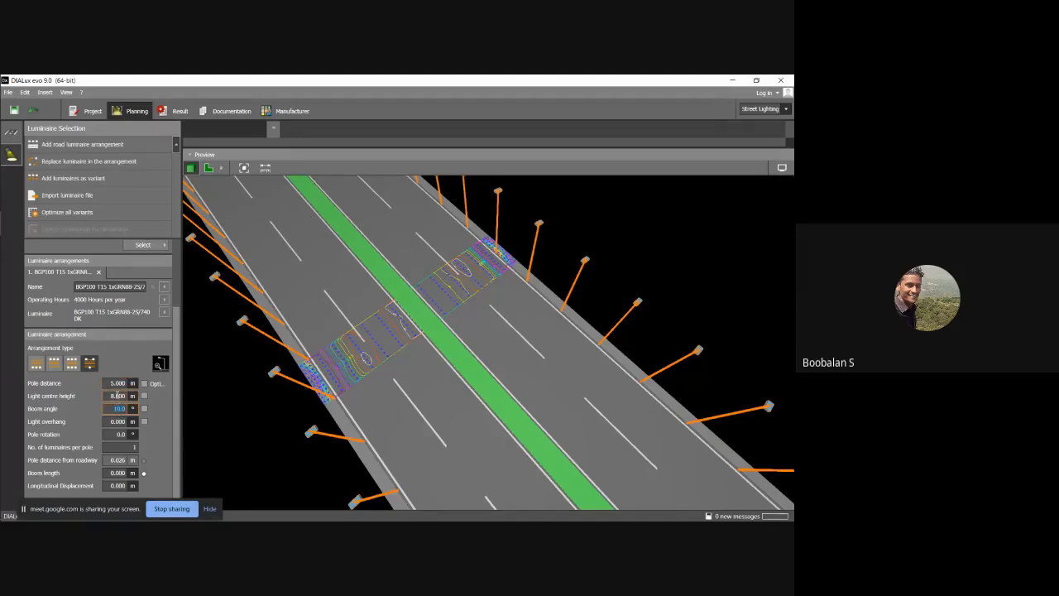
# - Set the light centre height of the luminaire arrangement to 10 m and the pole distance to 15 m
pyautogui.click(118, 396)
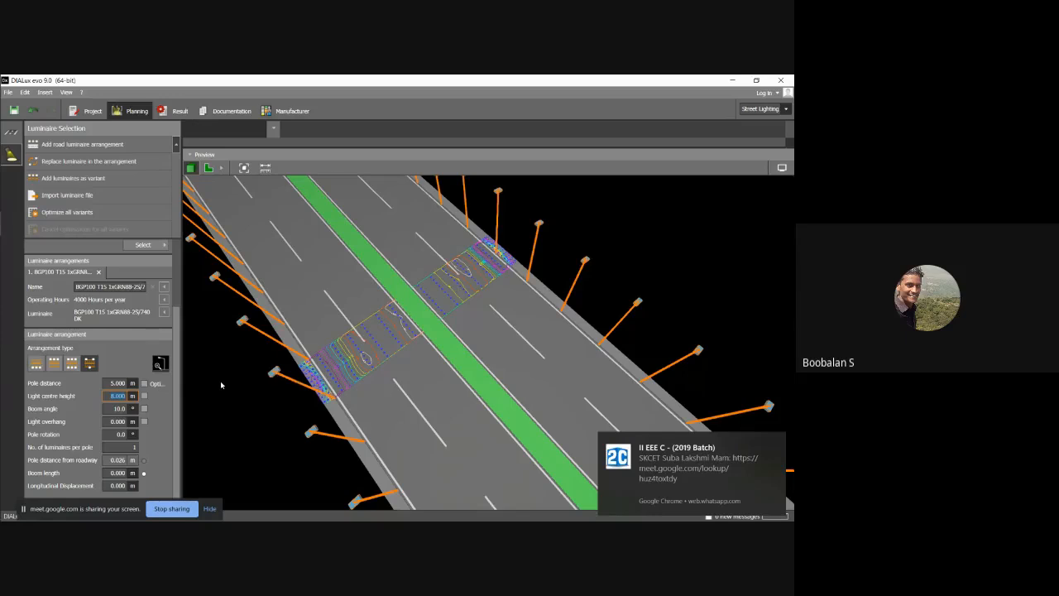
pyautogui.press('BackSpace')
pyautogui.write('10')
pyautogui.press('Return')
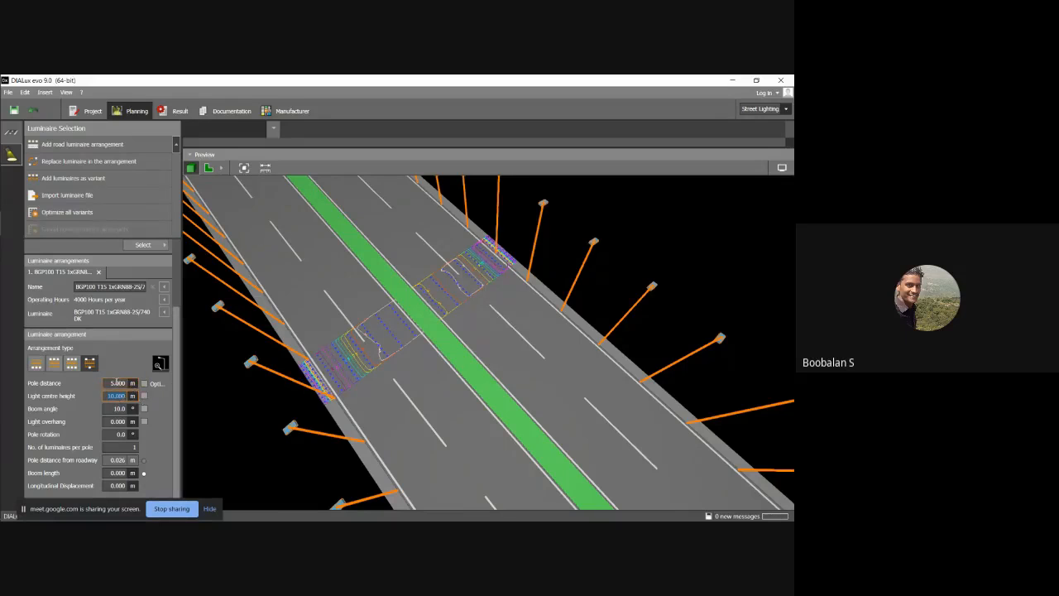
pyautogui.click(117, 383)
pyautogui.write('4')
pyautogui.press('BackSpace')
pyautogui.press('Return')
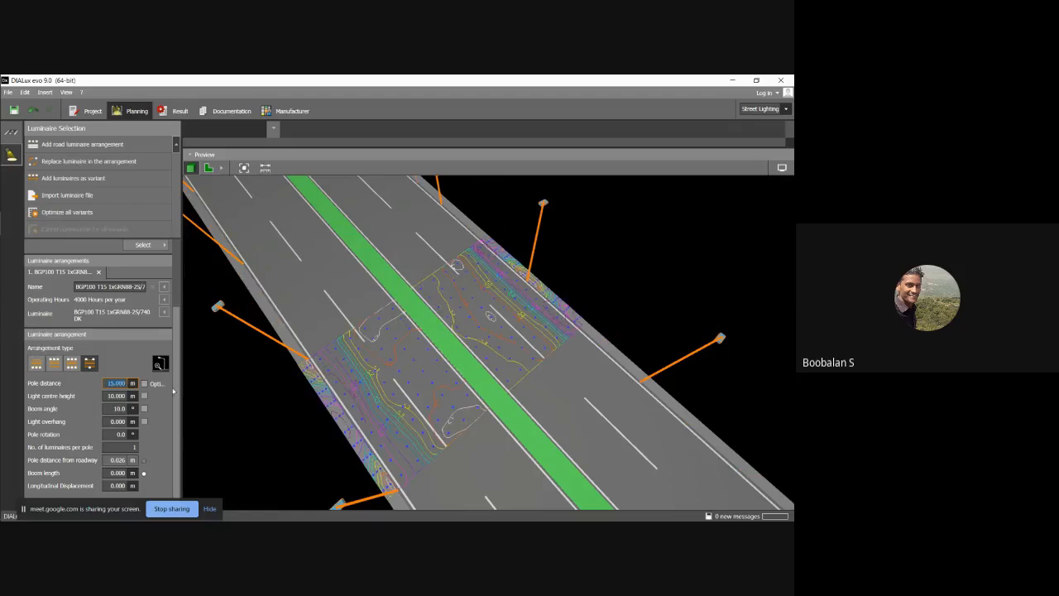
# - Inspect the pole rows and isolines on both roadways from several angles, and try to optimize all variants
pyautogui.moveTo(388, 402); pyautogui.dragTo(260, 350)
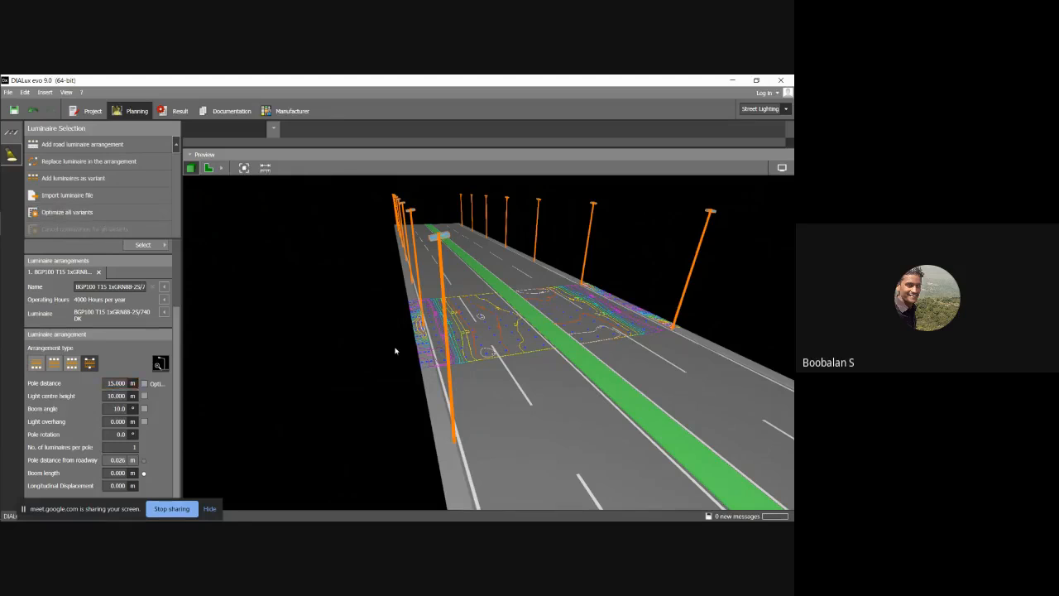
pyautogui.moveTo(402, 350); pyautogui.dragTo(485, 337, button='right')
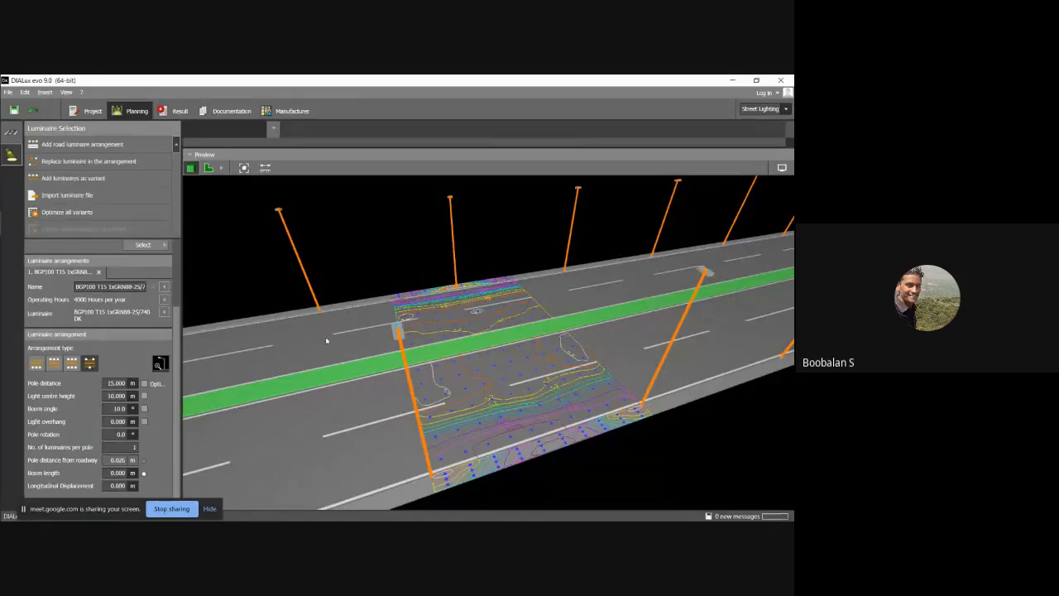
pyautogui.moveTo(325, 337); pyautogui.dragTo(399, 355, button='right')
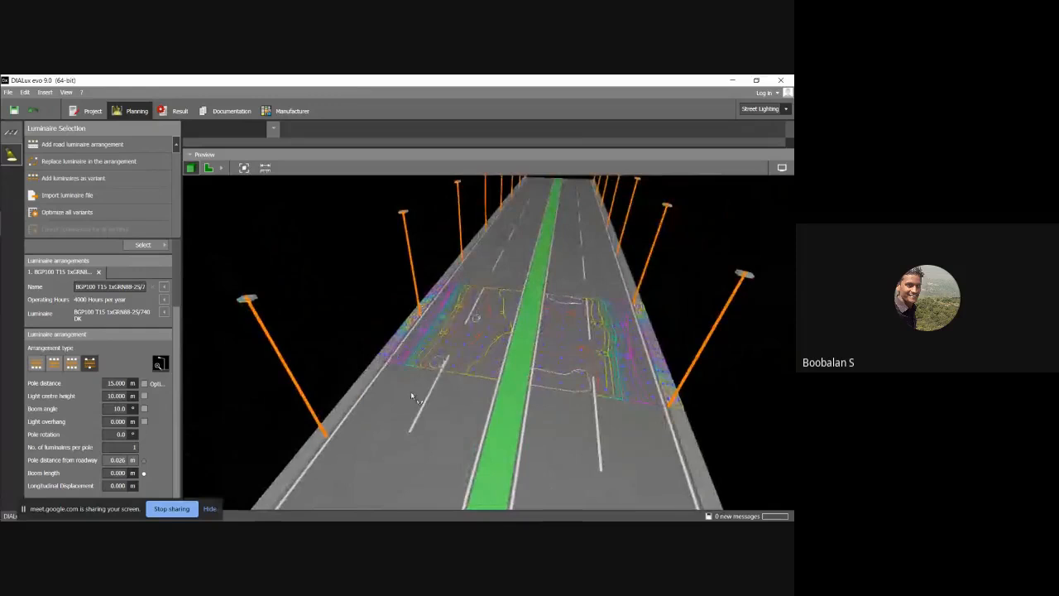
pyautogui.moveTo(412, 397); pyautogui.dragTo(370, 373, button='right')
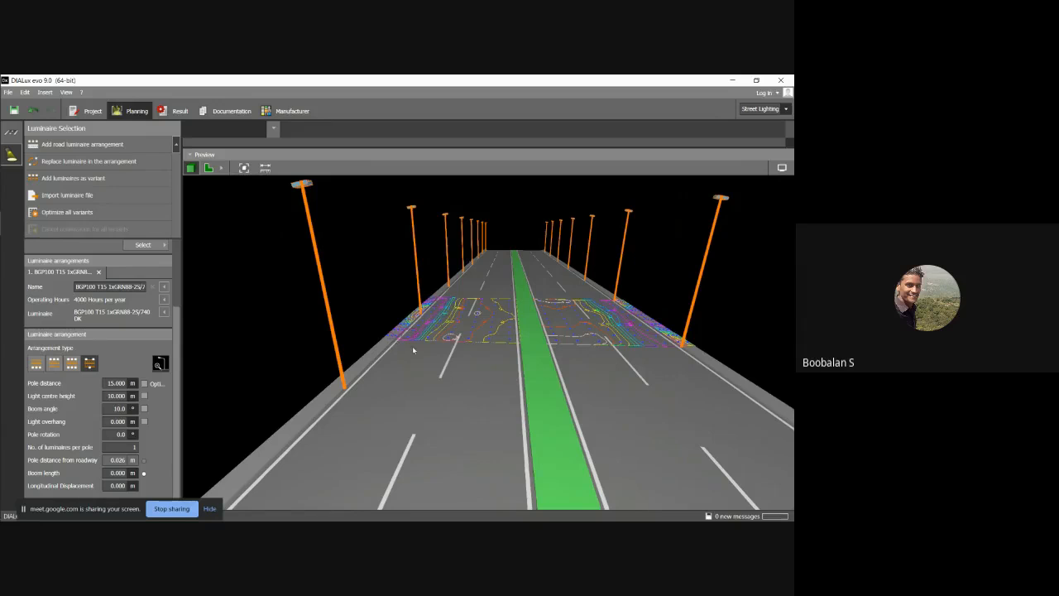
pyautogui.moveTo(413, 347)
pyautogui.mouseDown(button='right')
pyautogui.moveTo(356, 361)
pyautogui.moveTo(399, 363)
pyautogui.mouseUp(button='right')
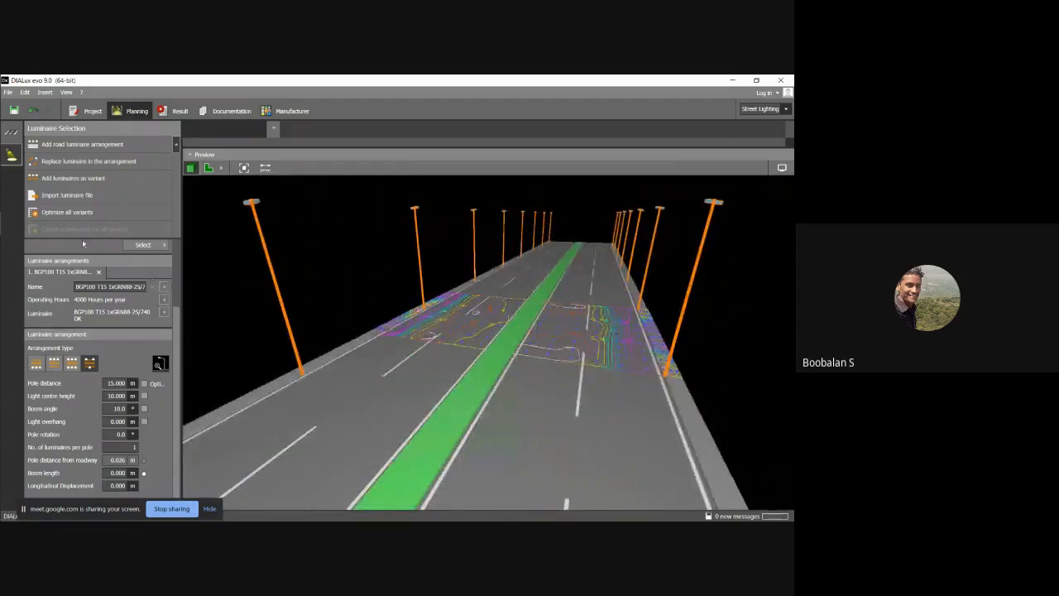
pyautogui.click(72, 216)
pyautogui.click(467, 274)
pyautogui.moveTo(384, 366); pyautogui.dragTo(306, 400)
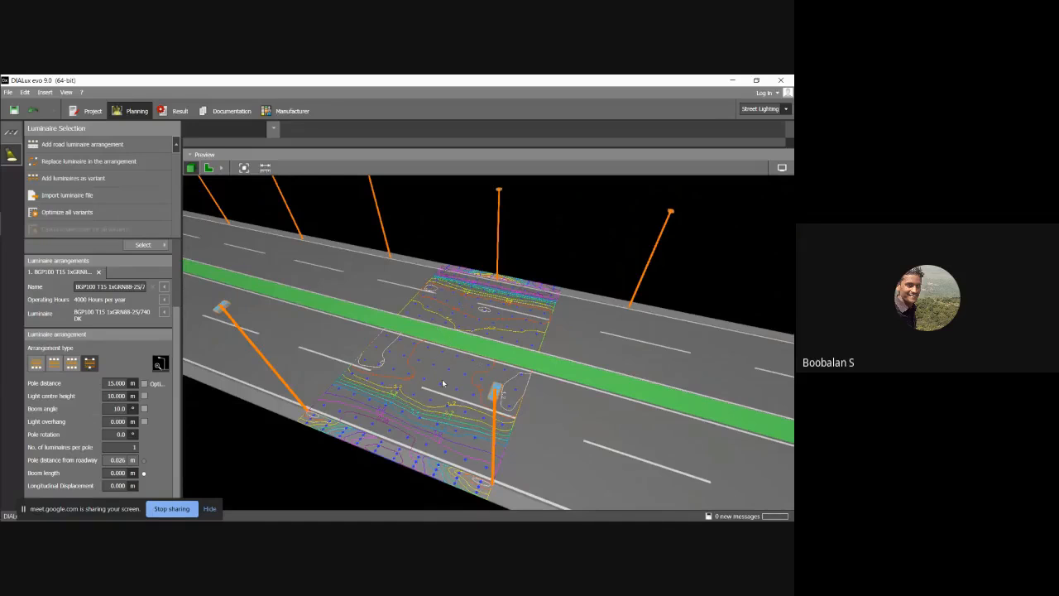
pyautogui.moveTo(443, 383); pyautogui.dragTo(362, 357)
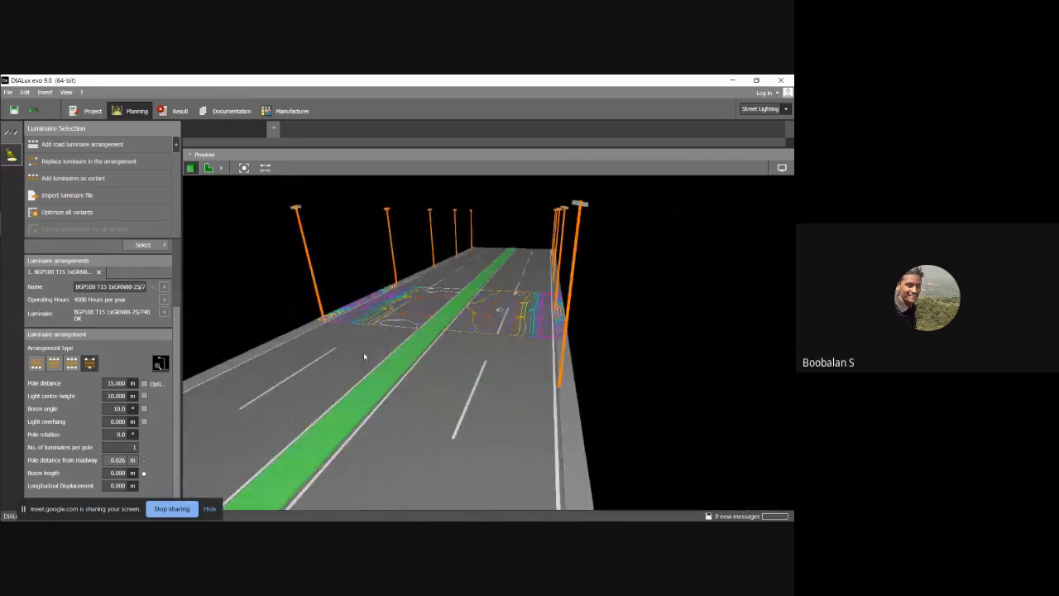
# - Switch to the Google Meet call to check the participant list, and return to DIALux evo
pyautogui.moveTo(16, 152)
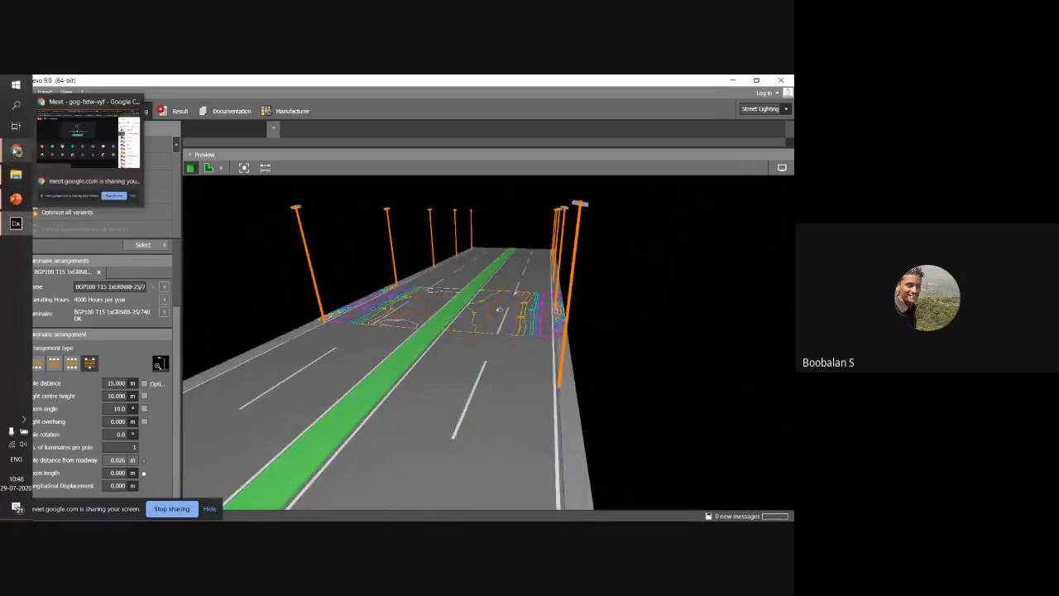
pyautogui.click(17, 152)
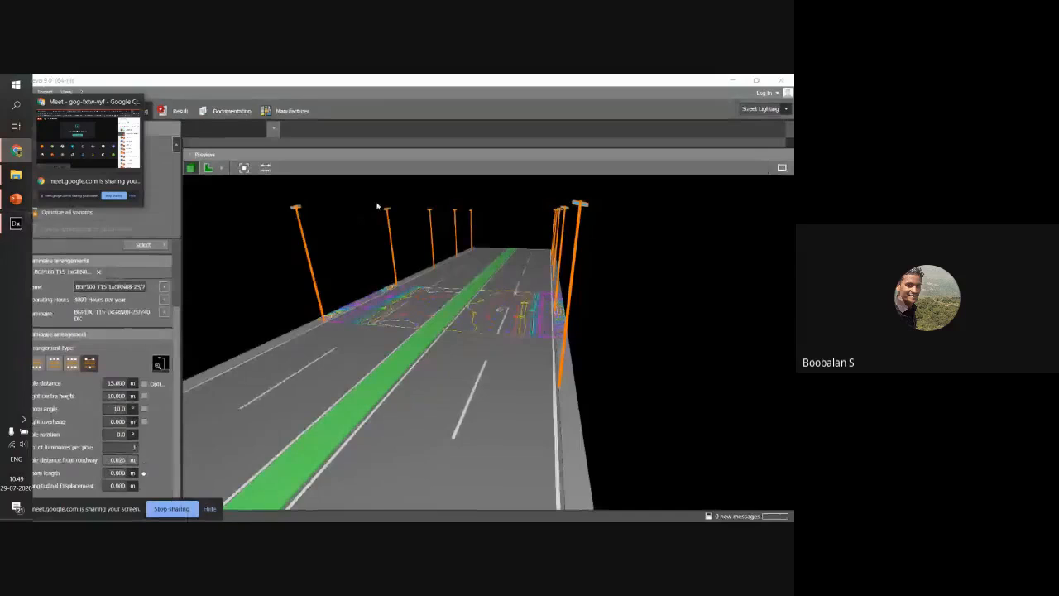
pyautogui.click(67, 147)
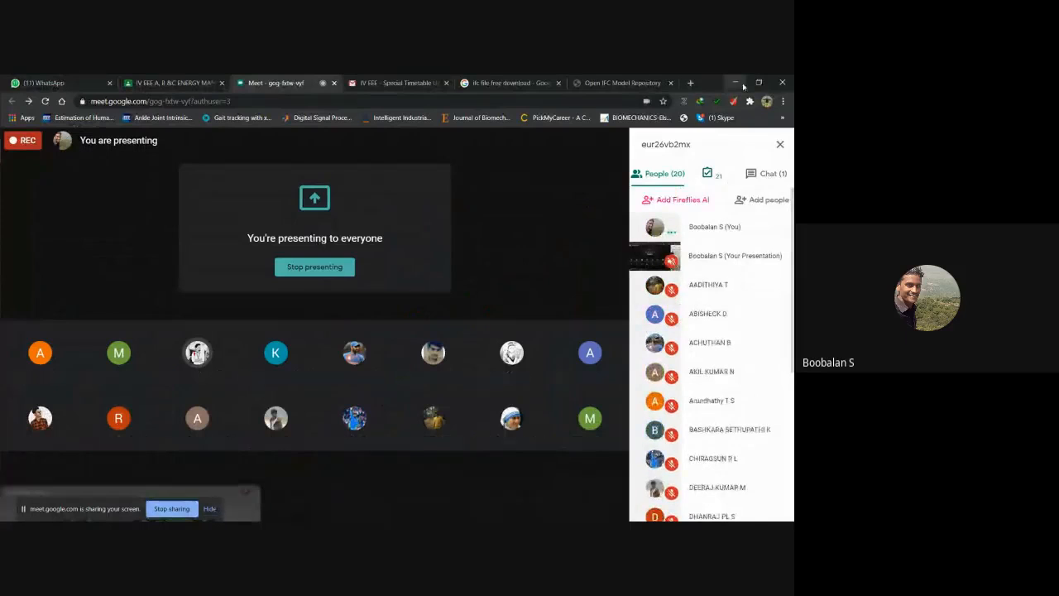
pyautogui.hotkey('alt', 'Tab')
pyautogui.moveTo(459, 265)
pyautogui.mouseDown(button='right')
pyautogui.moveTo(437, 278)
pyautogui.moveTo(465, 272)
pyautogui.mouseUp(button='right')
pyautogui.moveTo(476, 272); pyautogui.dragTo(606, 264, button='right')
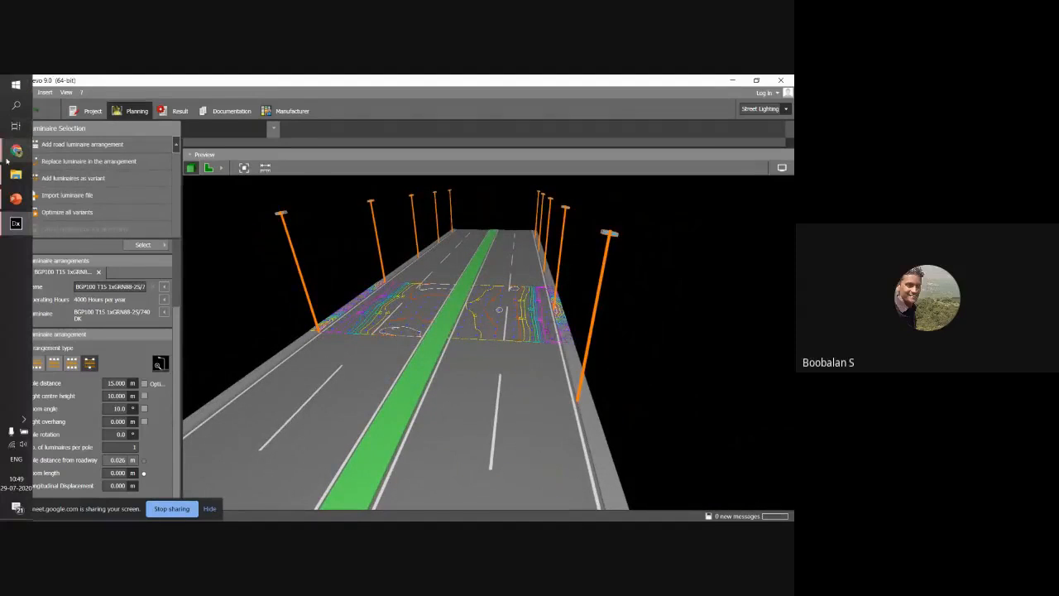
pyautogui.click(14, 156)
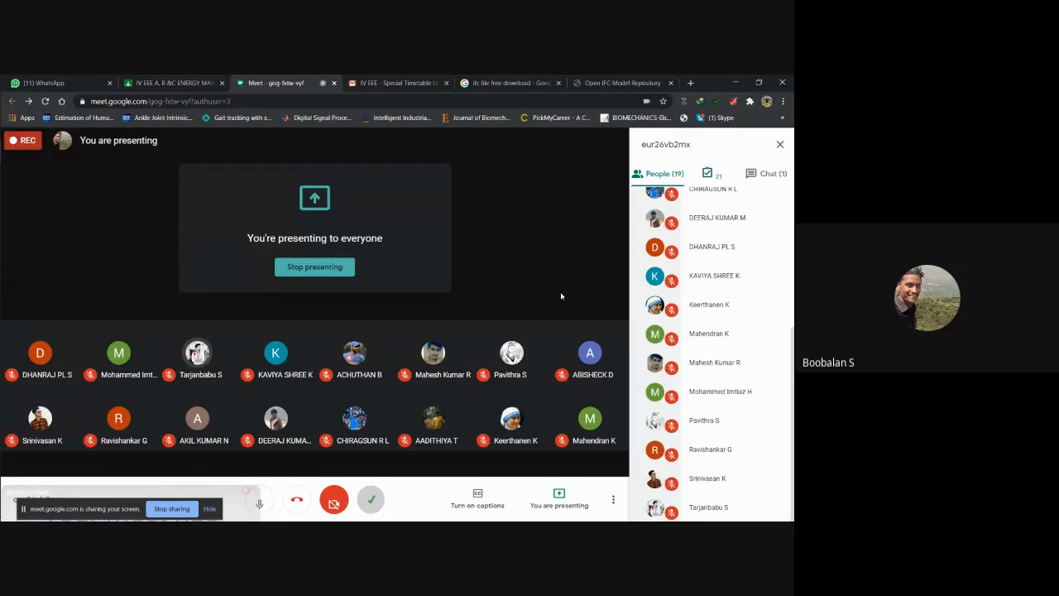
pyautogui.scroll(3, 687, 310)
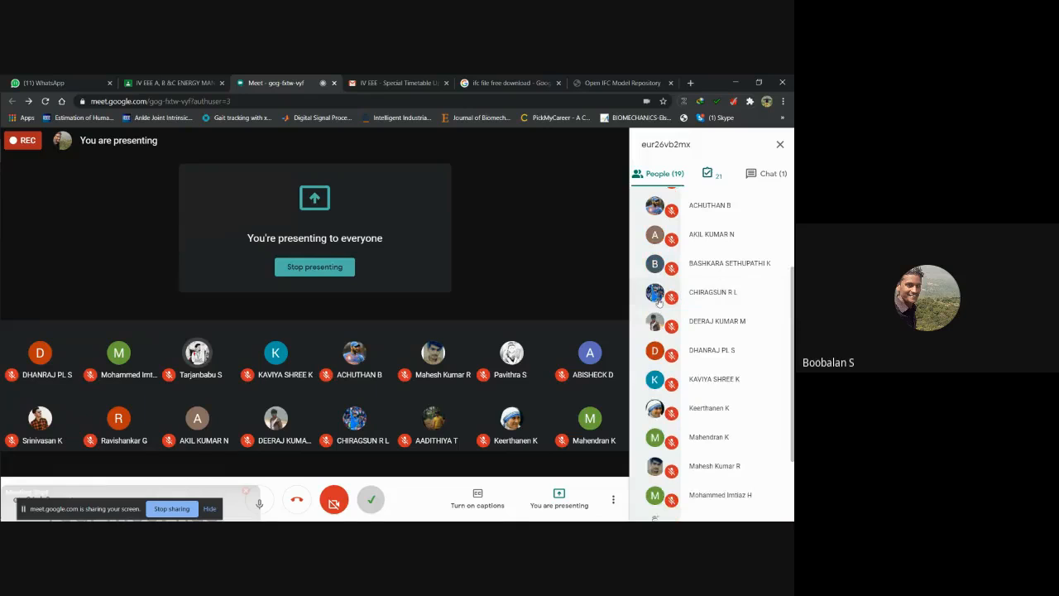
pyautogui.click(735, 82)
# - Examine how the isolines spread across the carriageways between the poles and the green median
pyautogui.moveTo(430, 286); pyautogui.dragTo(279, 286, button='right')
pyautogui.moveTo(433, 309); pyautogui.dragTo(459, 316, button='right')
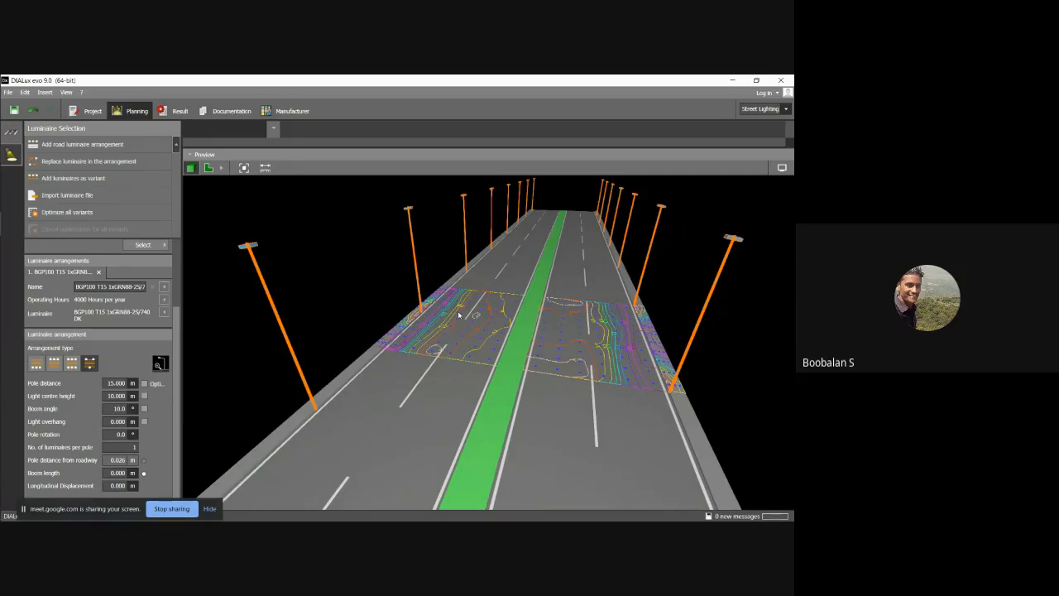
pyautogui.moveTo(539, 311); pyautogui.dragTo(519, 313)
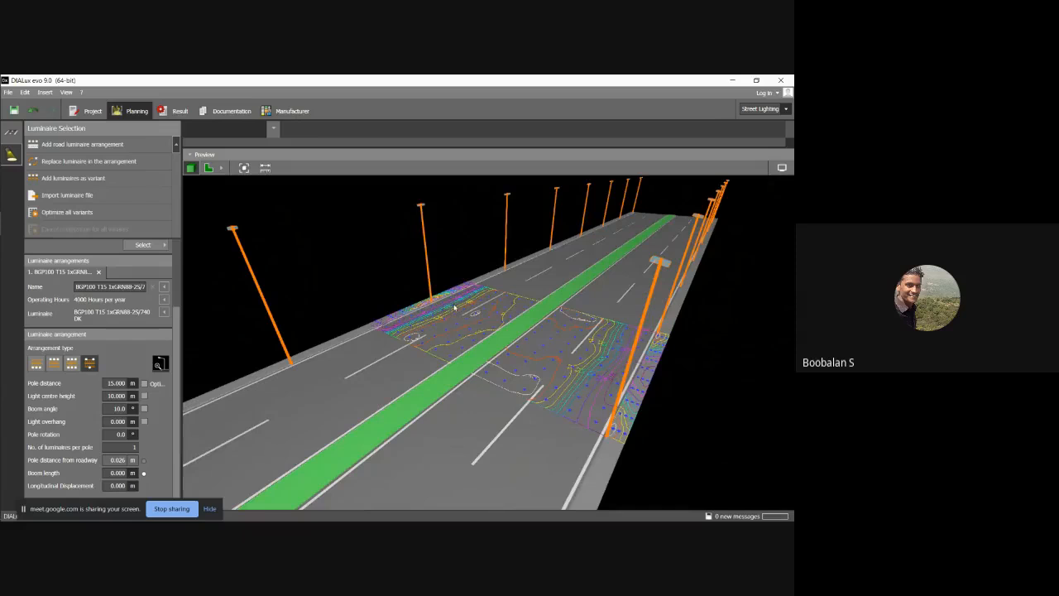
pyautogui.moveTo(433, 279); pyautogui.dragTo(500, 325)
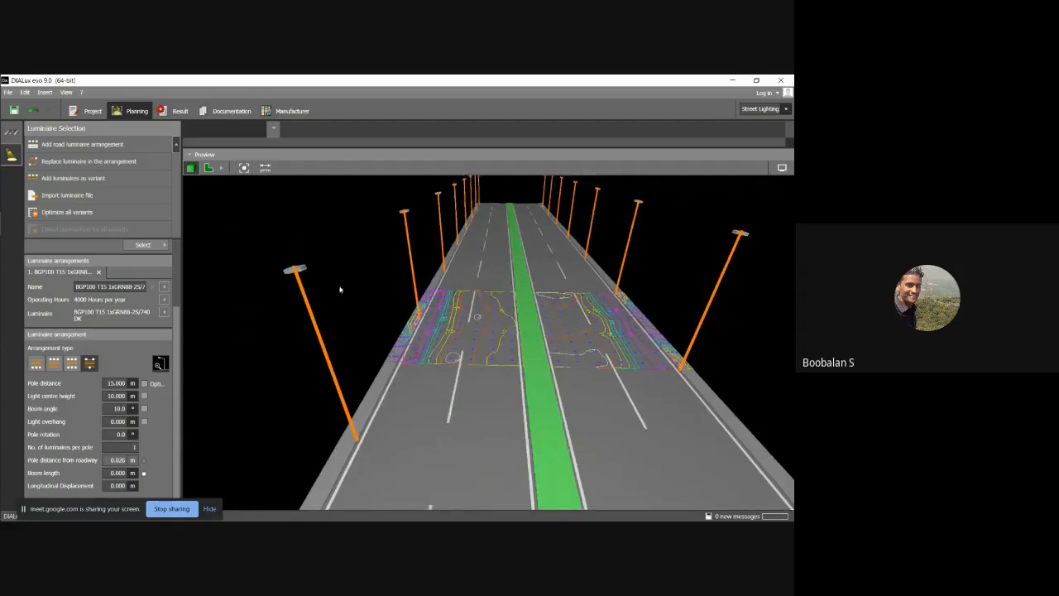
pyautogui.moveTo(341, 289); pyautogui.dragTo(372, 320)
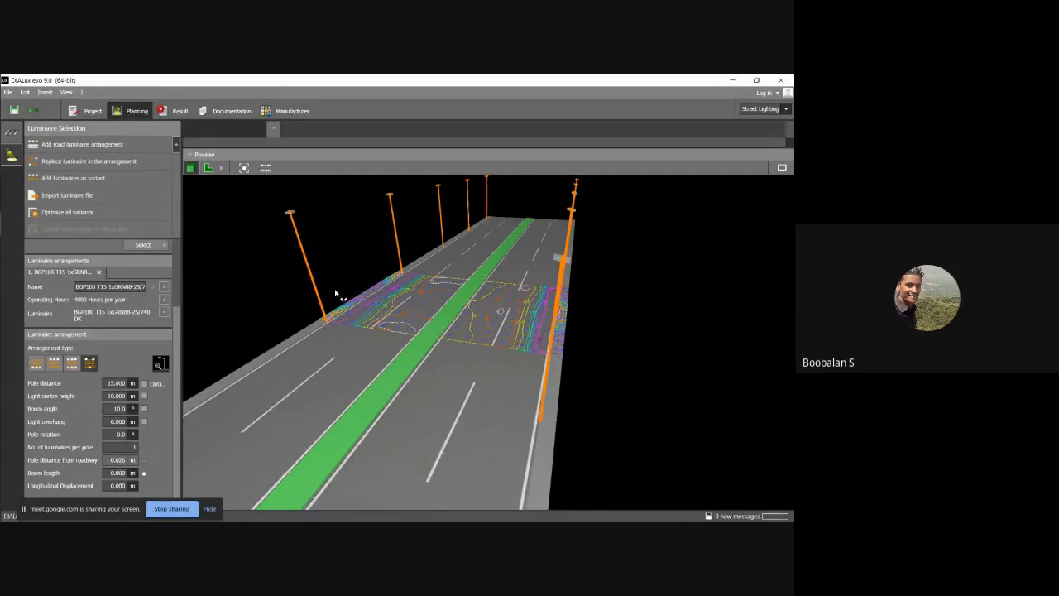
pyautogui.moveTo(337, 294)
pyautogui.mouseDown()
pyautogui.moveTo(312, 293)
pyautogui.moveTo(350, 299)
pyautogui.mouseUp()
pyautogui.moveTo(383, 357); pyautogui.dragTo(418, 358)
pyautogui.moveTo(376, 285); pyautogui.dragTo(361, 282)
pyautogui.moveTo(351, 334); pyautogui.dragTo(343, 333)
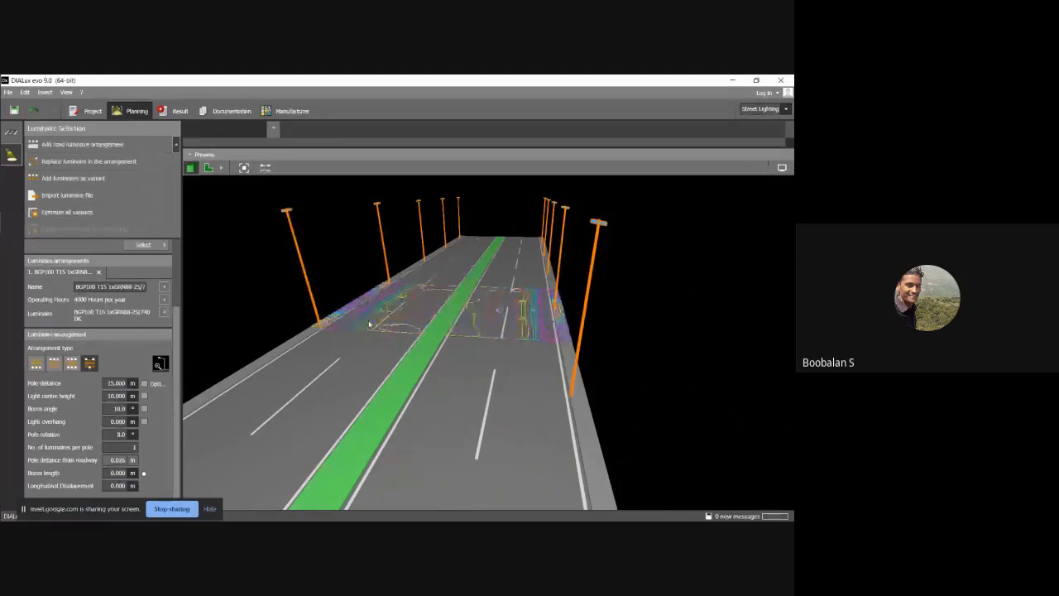
pyautogui.moveTo(373, 325); pyautogui.dragTo(204, 343)
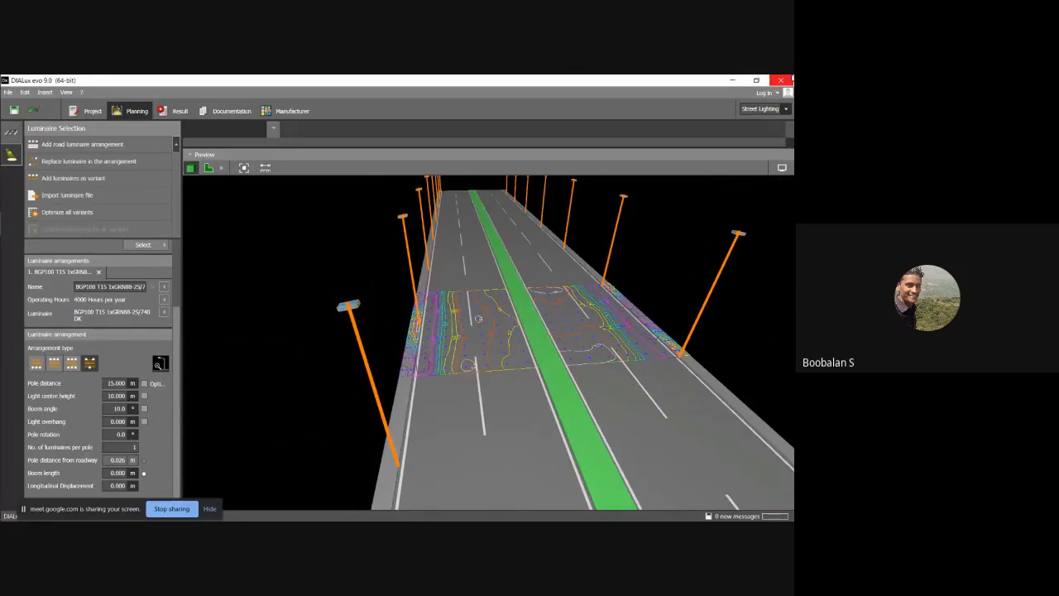
# - Close DIALux evo without saving the street lighting project, refresh the desktop and restart the program
pyautogui.click(780, 80)
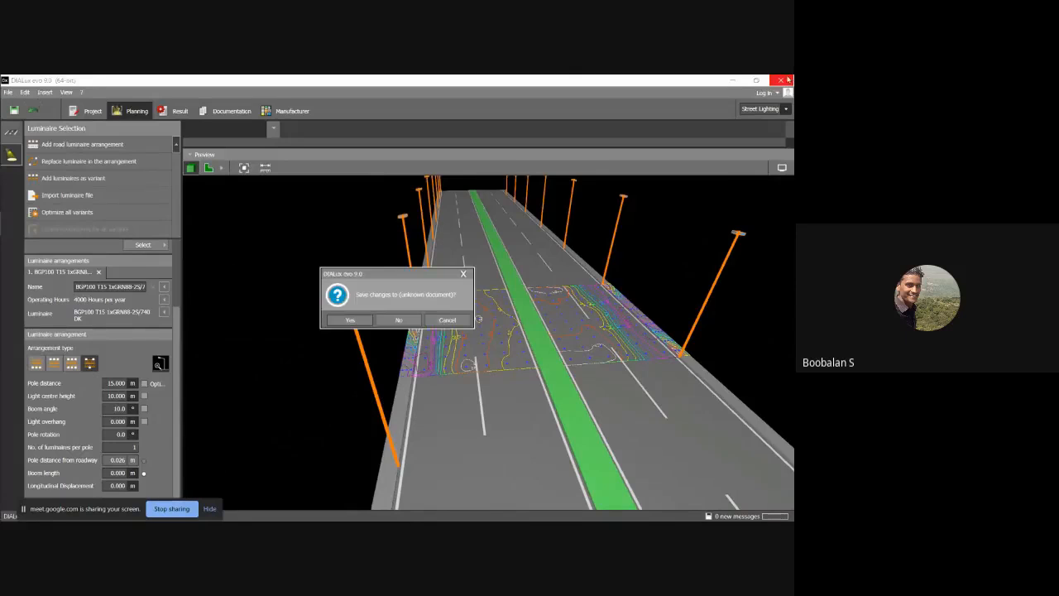
pyautogui.click(413, 320)
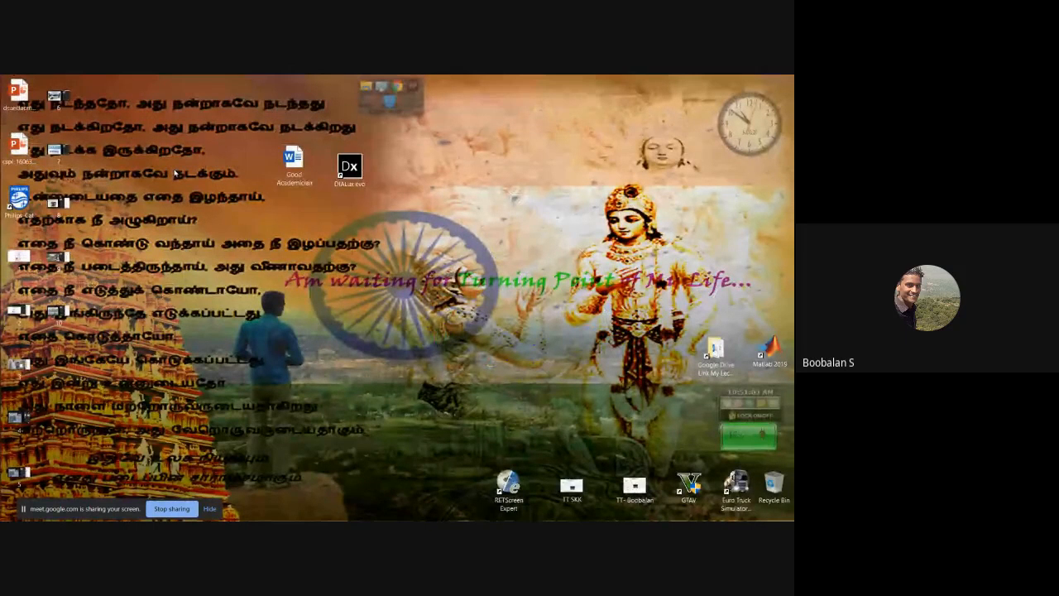
pyautogui.rightClick(132, 162)
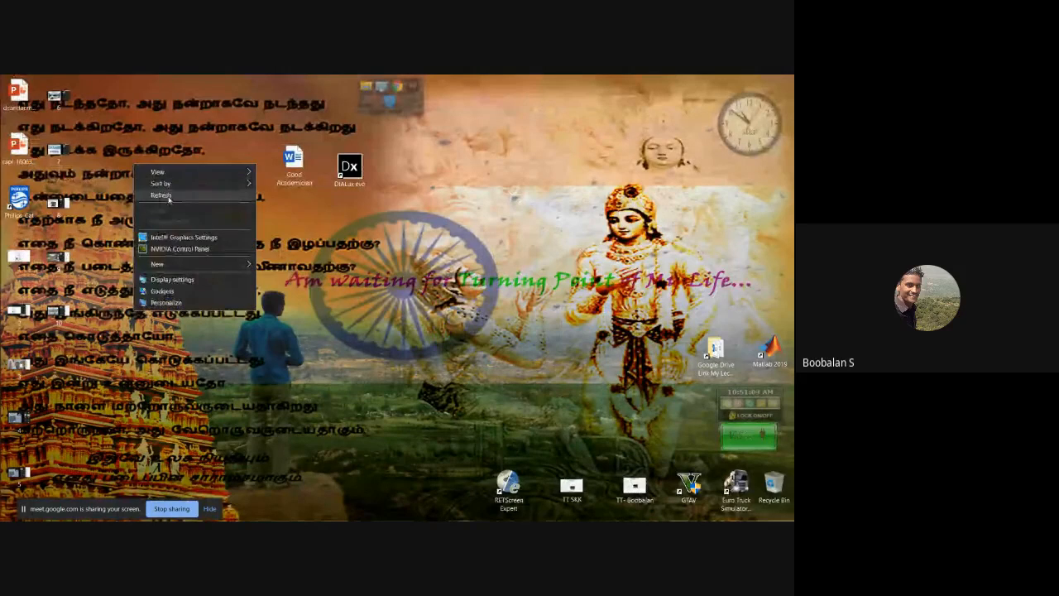
pyautogui.click(145, 199)
pyautogui.doubleClick(350, 166)
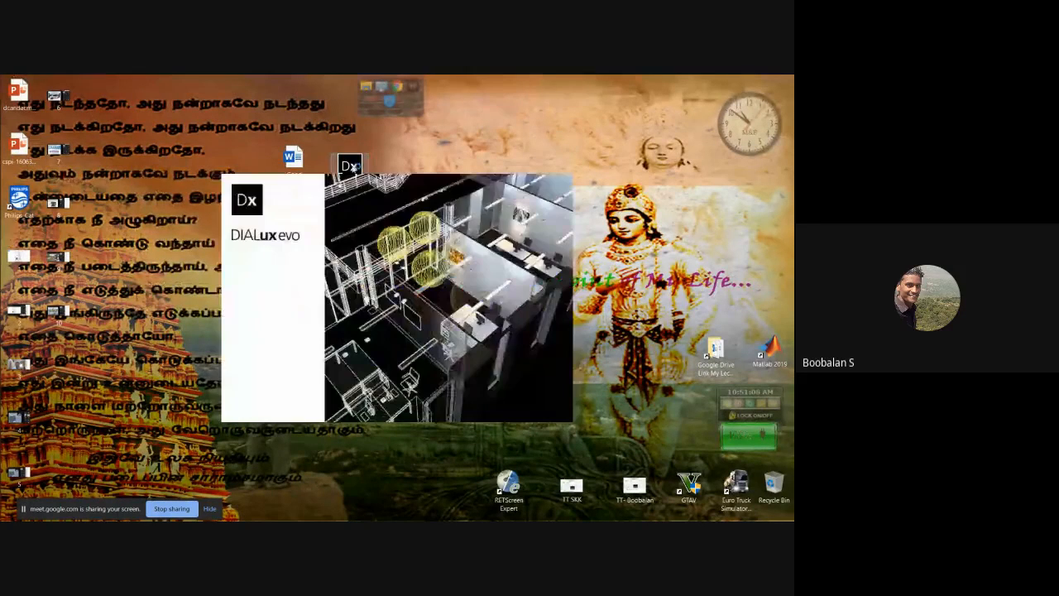
# - Check the Google Meet call while DIALux evo loads, and return to its start screen
pyautogui.moveTo(16, 152)
pyautogui.click(57, 143)
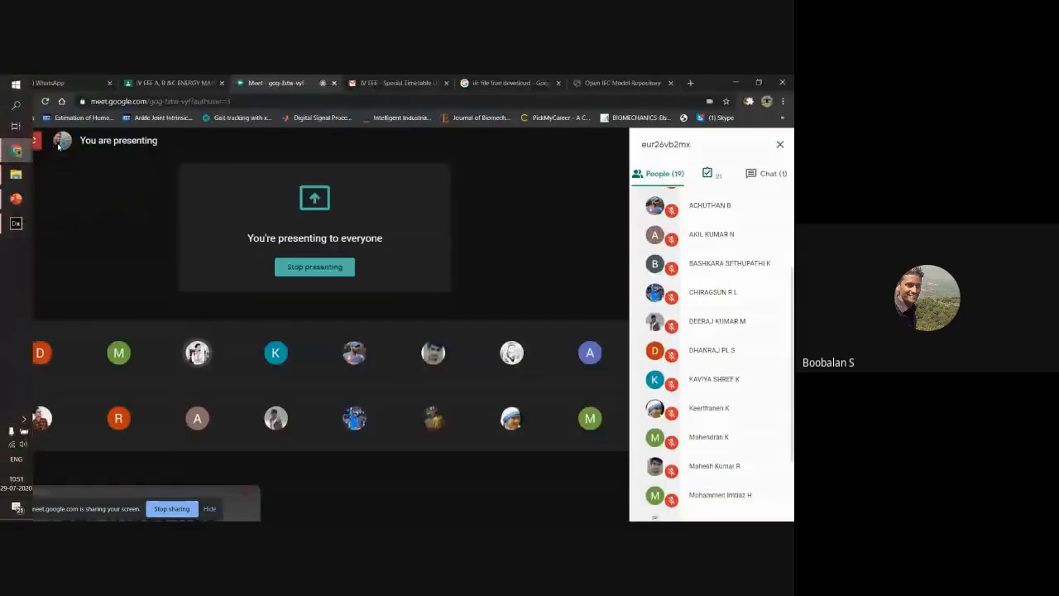
pyautogui.click(736, 82)
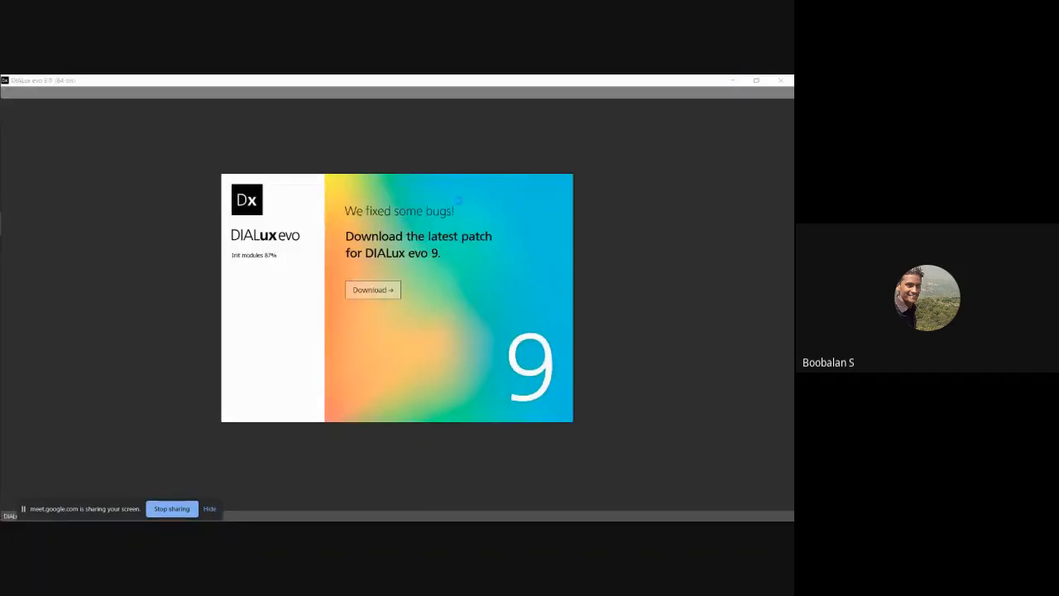
pyautogui.moveTo(15, 224)
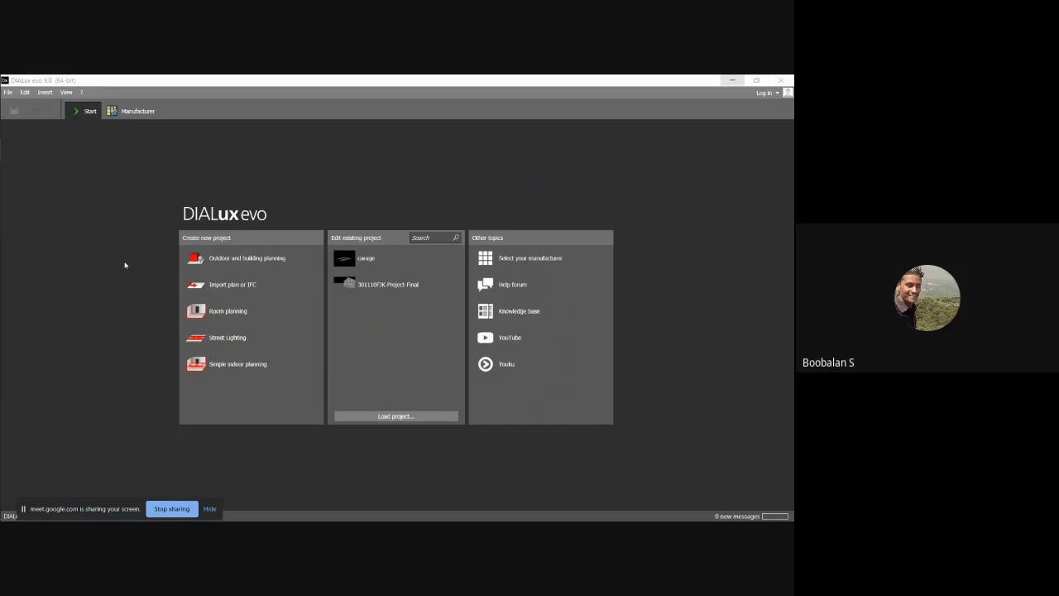
# - View the Downloads files offered for a plan or IFC import, cancel the import and minimize DIALux evo
pyautogui.click(227, 286)
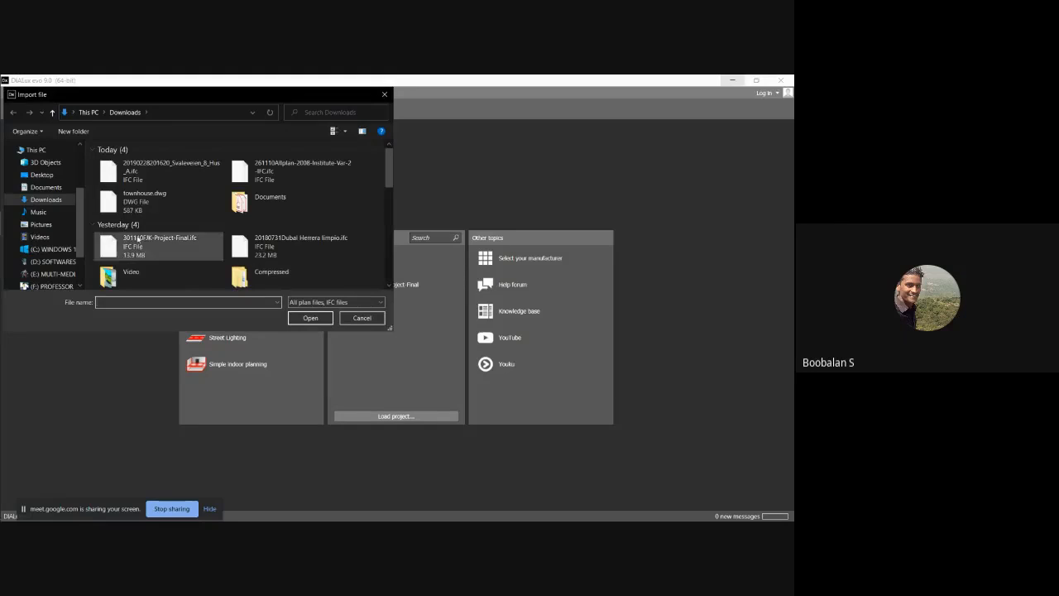
pyautogui.click(385, 93)
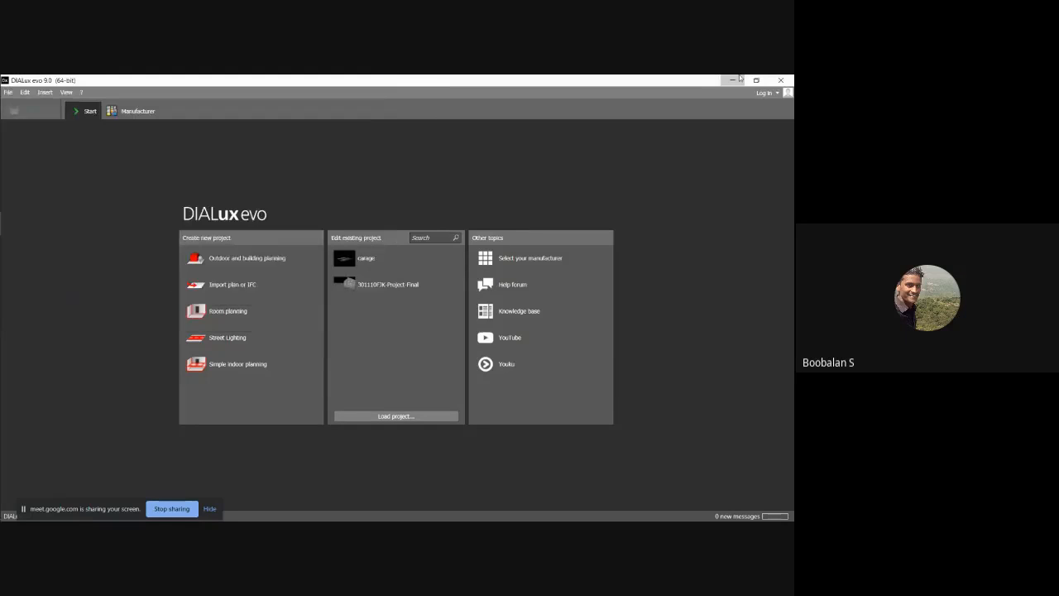
pyautogui.click(731, 80)
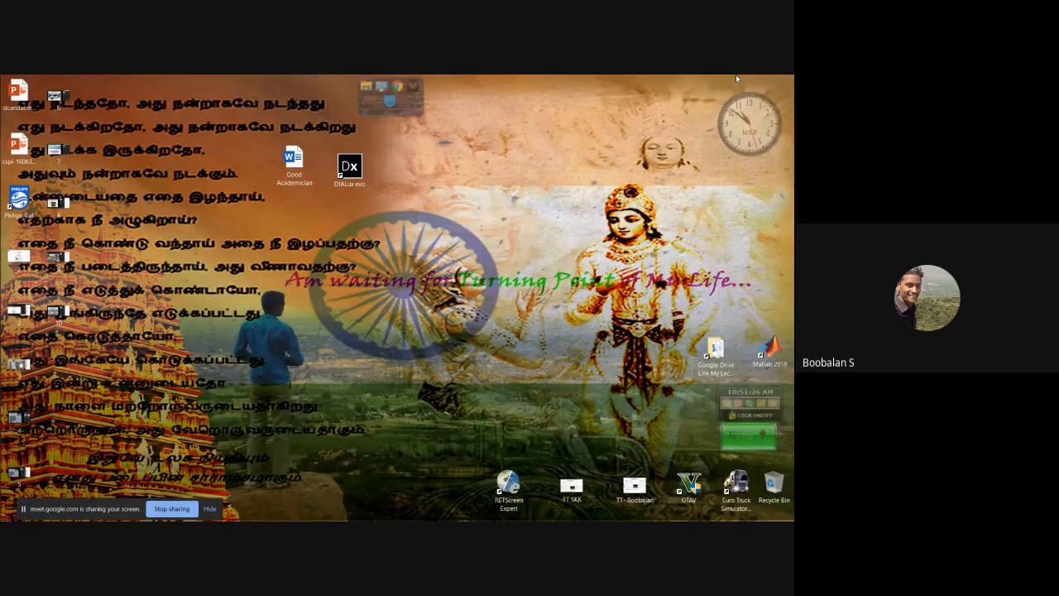
# - Switch to Chrome and open the models list of the Open IFC Model Repository
pyautogui.hotkey('alt', 'Tab')
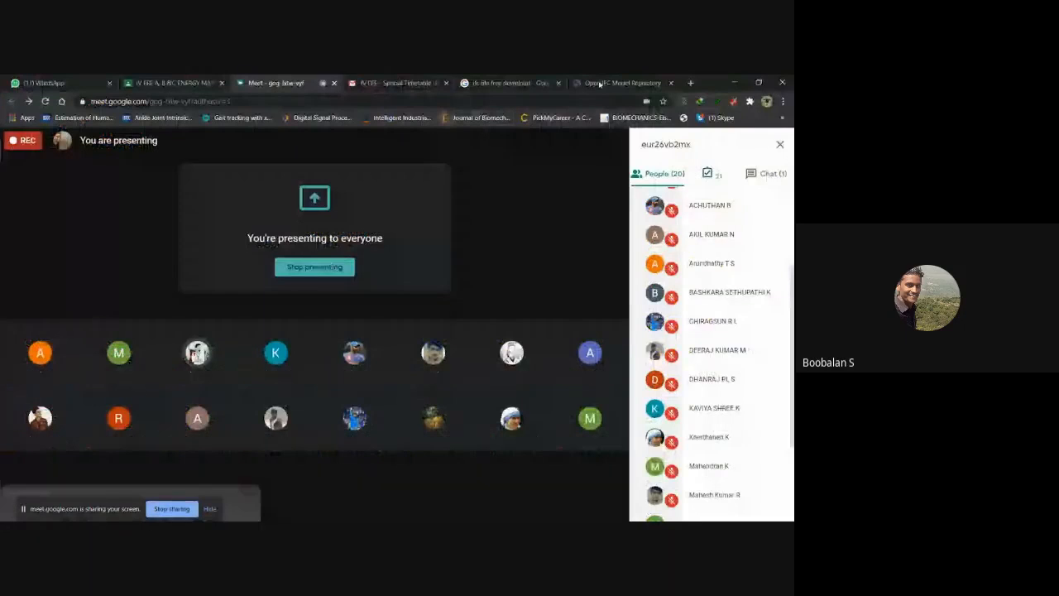
pyautogui.click(616, 83)
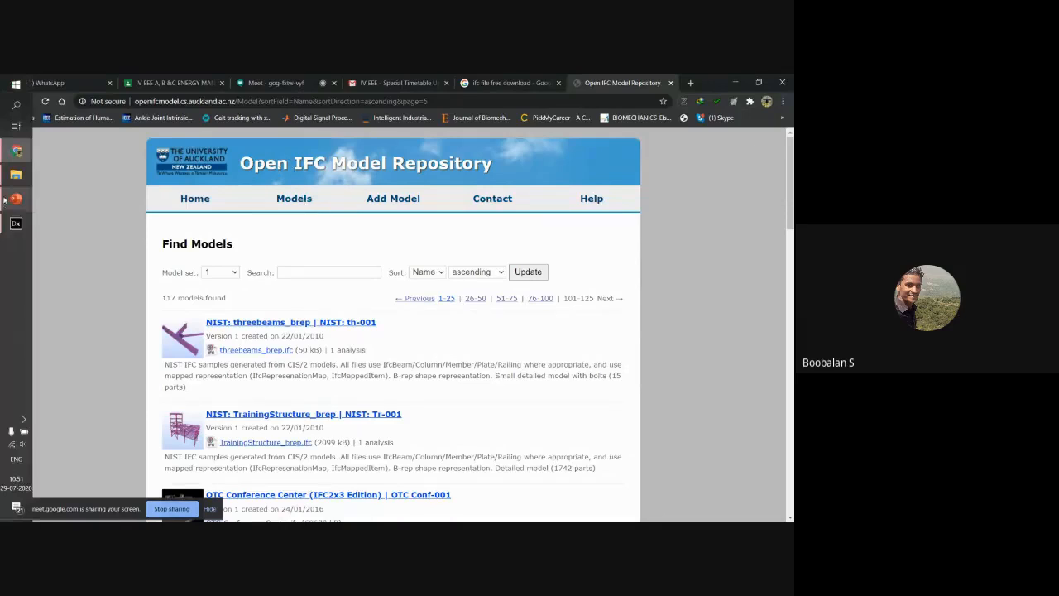
pyautogui.click(294, 207)
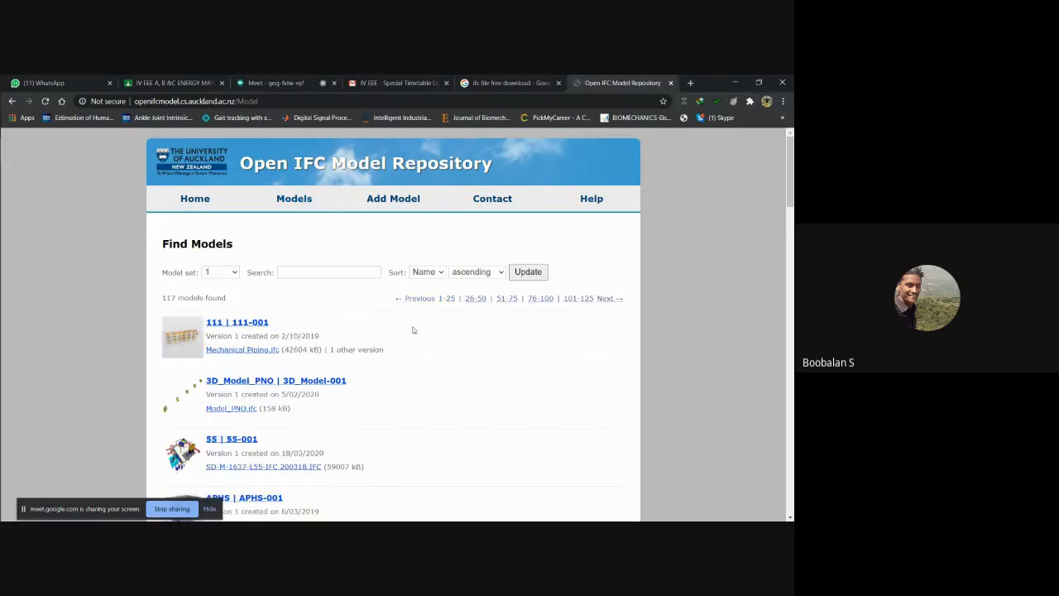
# - Open the details page of the KIT: FJK-Project-Final model from the repository's models 76-100
pyautogui.scroll(-1, 413, 331)
pyautogui.scroll(-15, 413, 330)
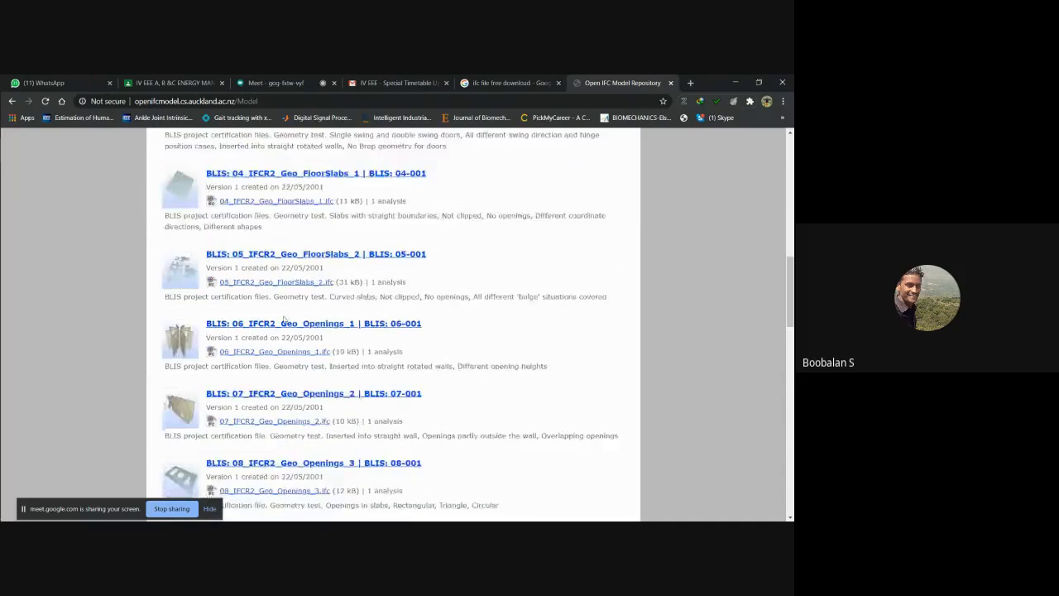
pyautogui.scroll(-1, 284, 367)
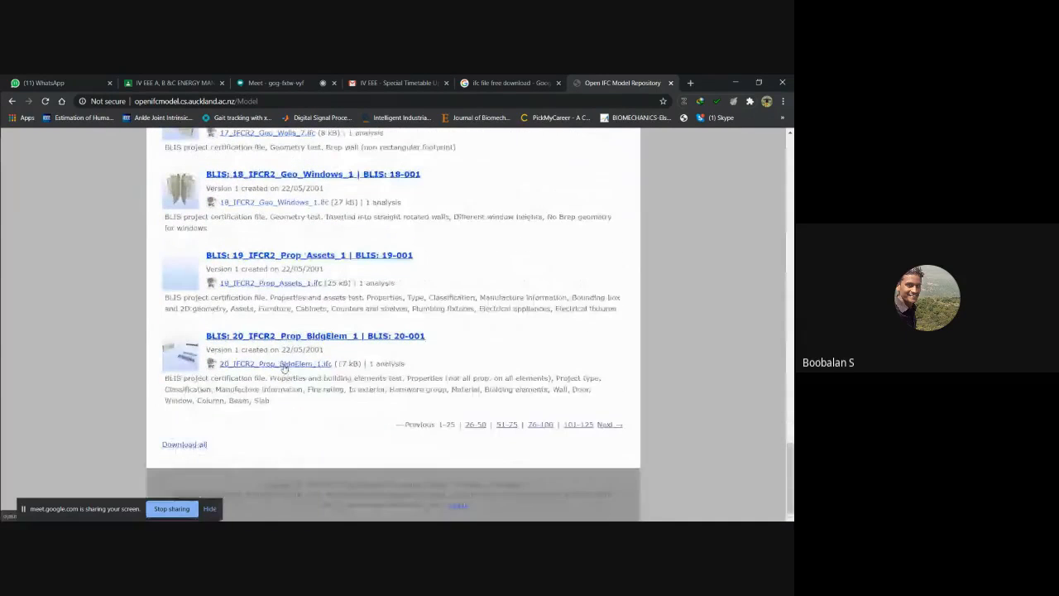
pyautogui.click(539, 424)
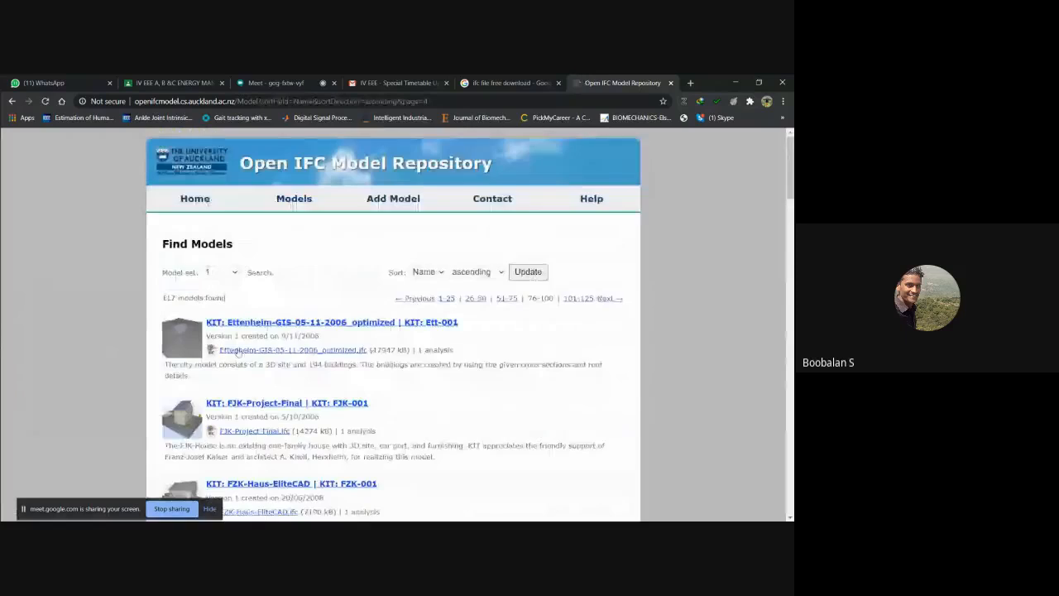
pyautogui.scroll(-1, 238, 354)
pyautogui.click(241, 302)
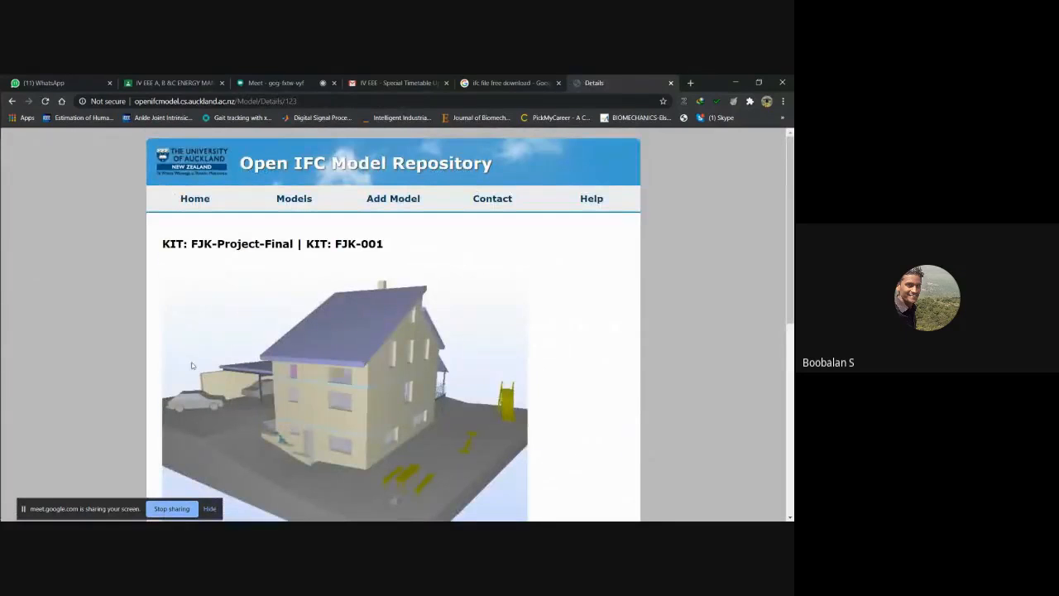
# - Review the FJK house preview and download the FJK-Project-Final.ifc file
pyautogui.scroll(-3, 348, 371)
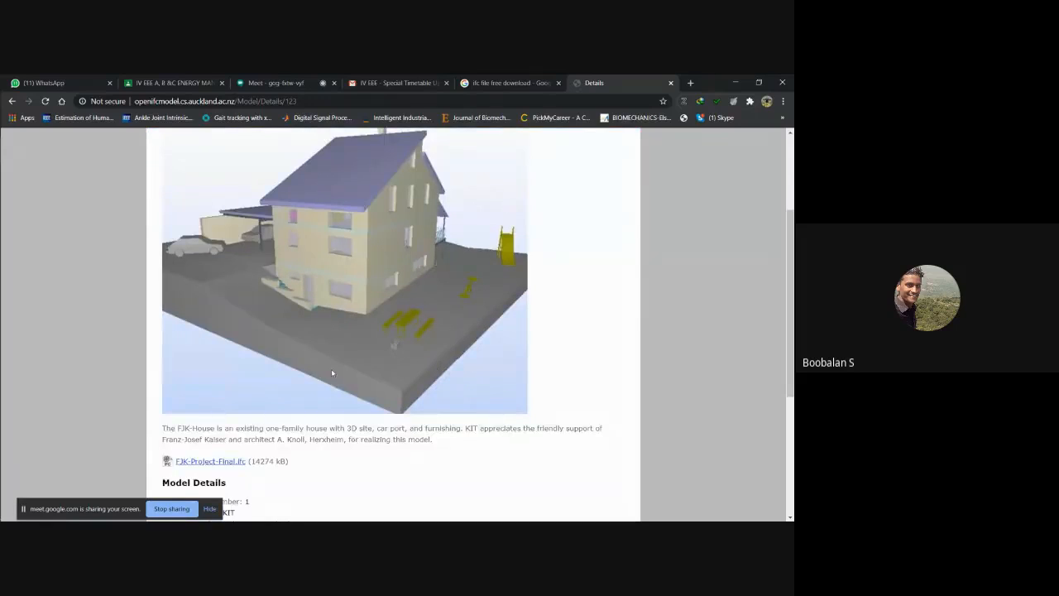
pyautogui.scroll(3, 273, 416)
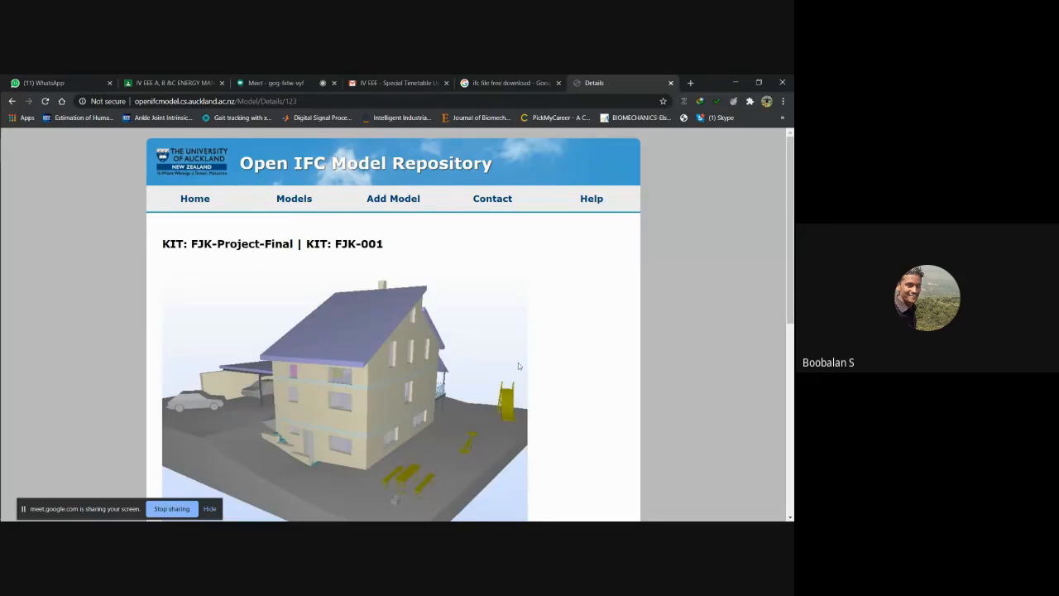
pyautogui.scroll(-3, 793, 273)
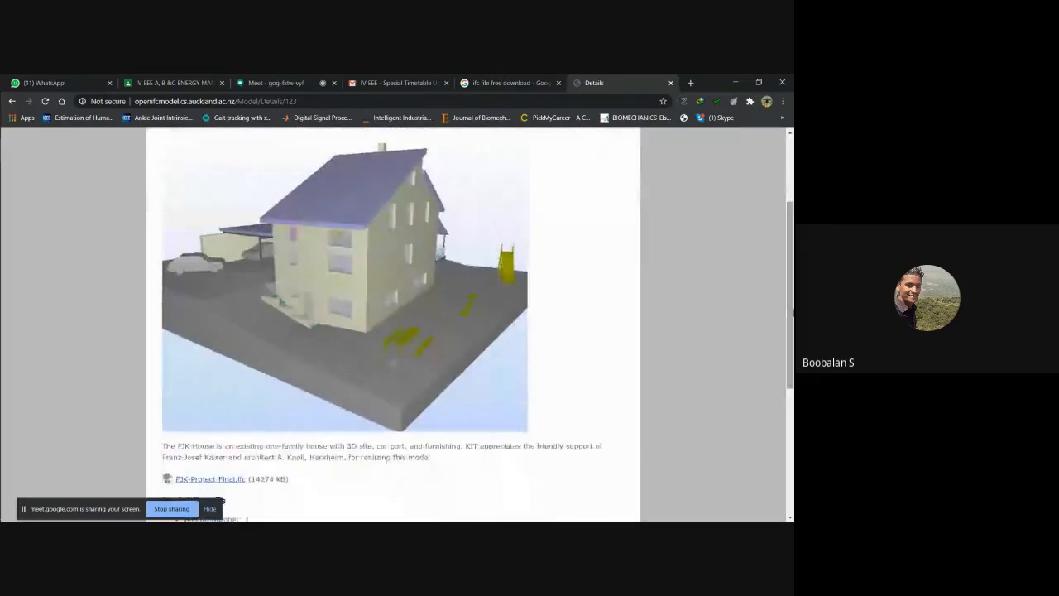
pyautogui.click(205, 483)
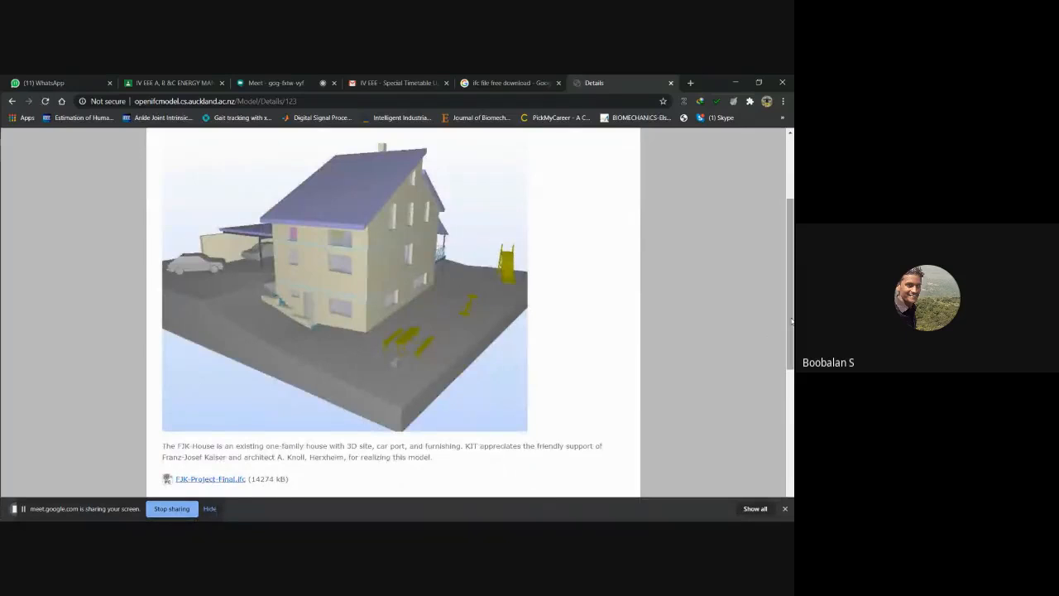
# - Move the screen-sharing notice off the download entry and follow the download's progress while reviewing the model details
pyautogui.scroll(-2, 793, 316)
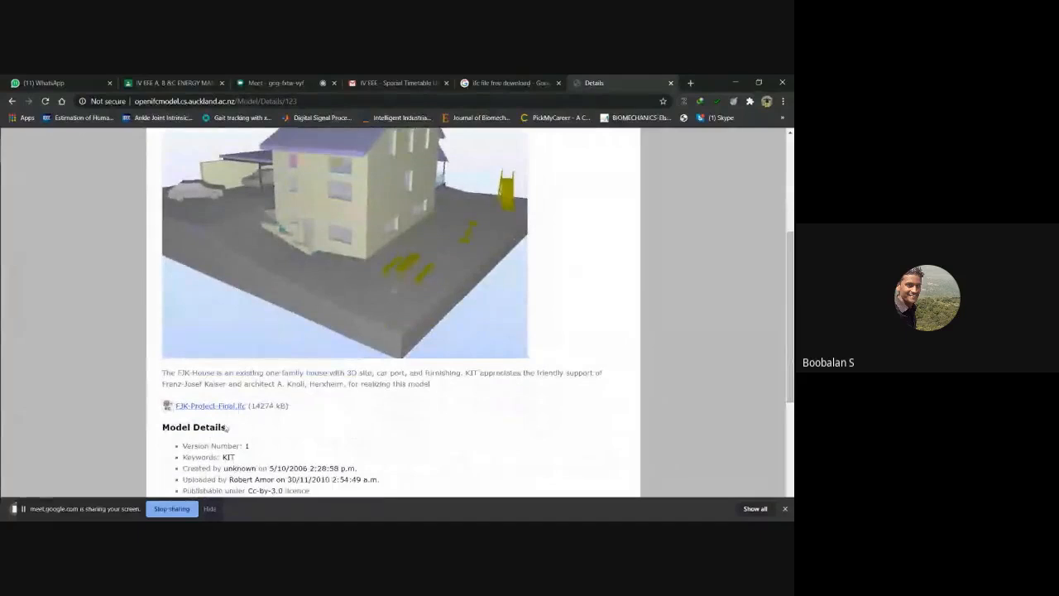
pyautogui.scroll(-4, 231, 413)
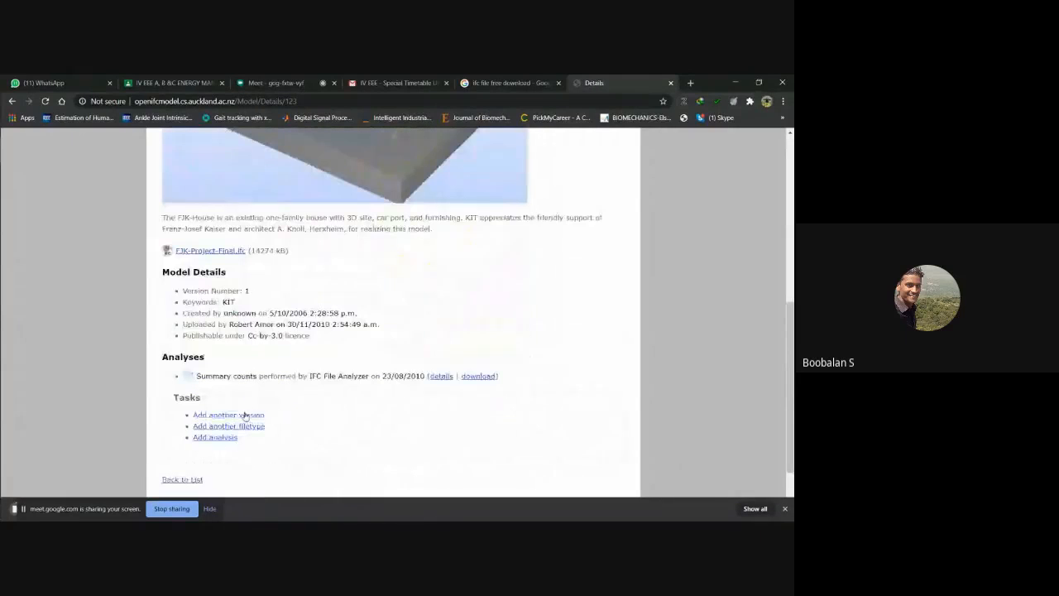
pyautogui.click(105, 503)
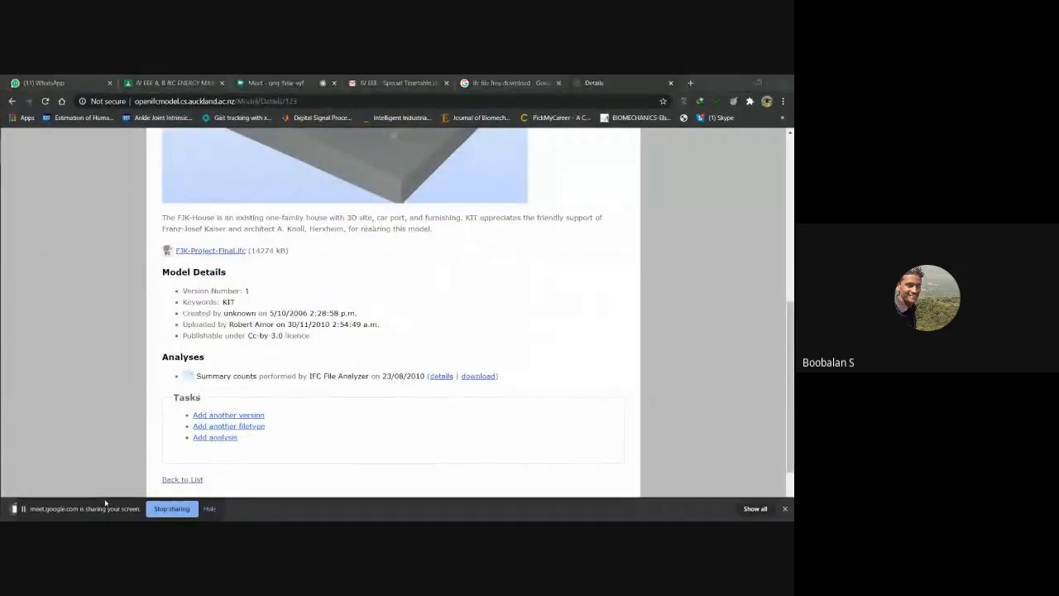
pyautogui.moveTo(91, 505); pyautogui.dragTo(256, 511)
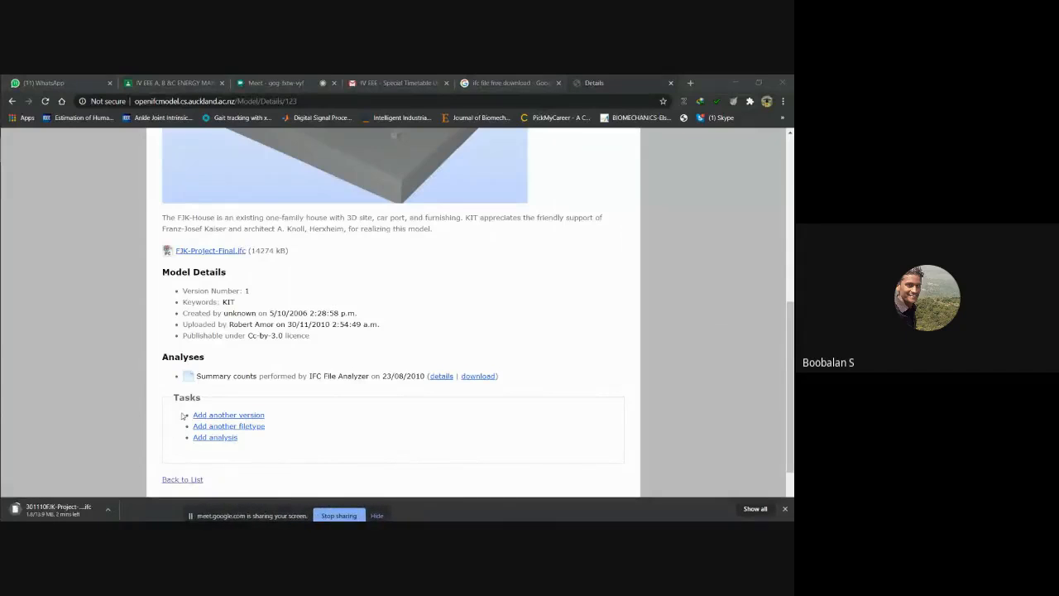
pyautogui.scroll(1, 183, 415)
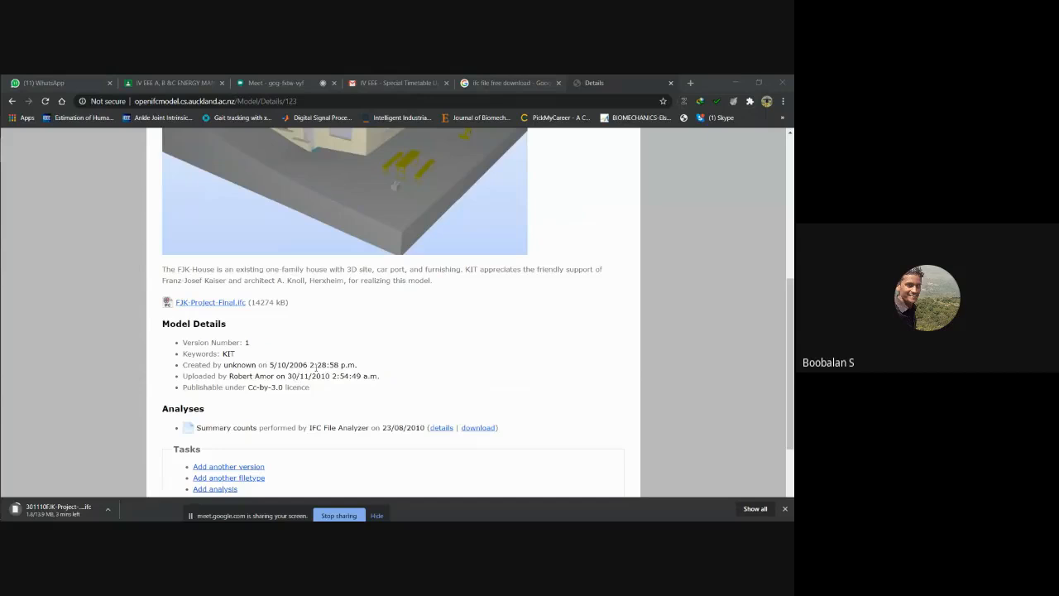
pyautogui.scroll(4, 357, 339)
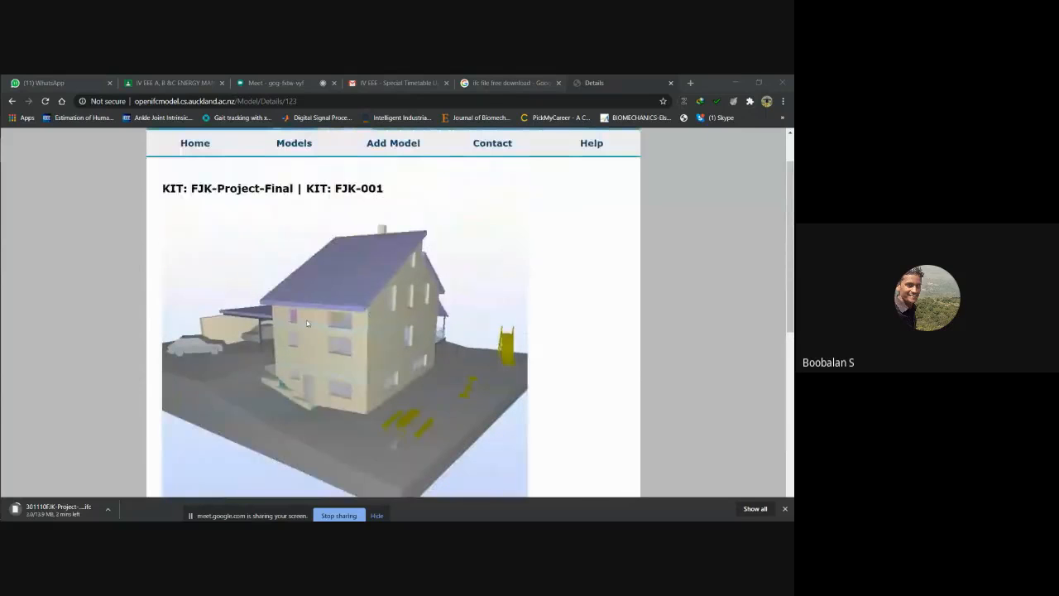
pyautogui.scroll(-1, 318, 294)
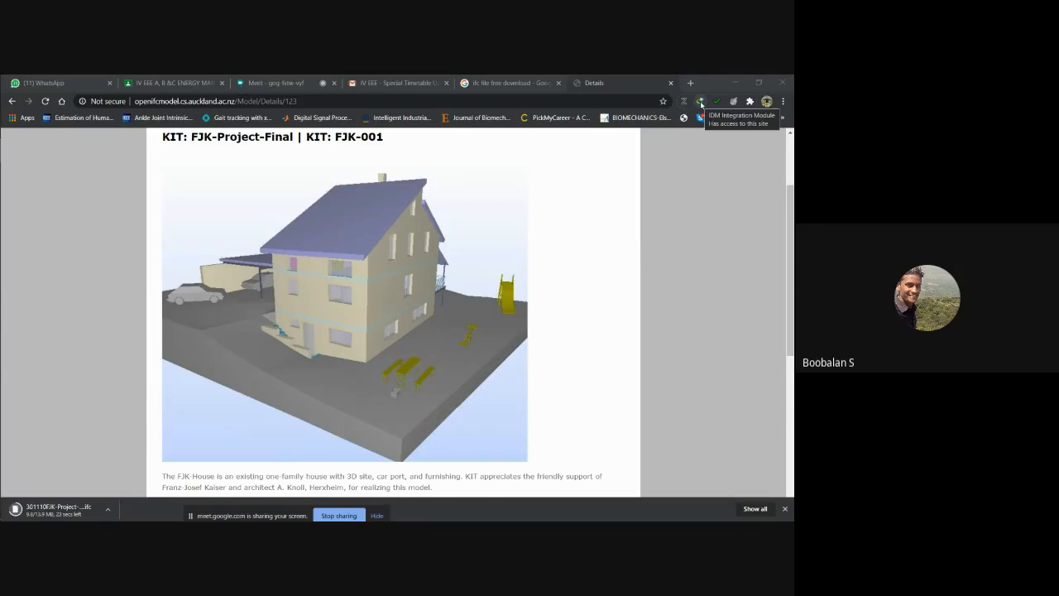
pyautogui.click(739, 84)
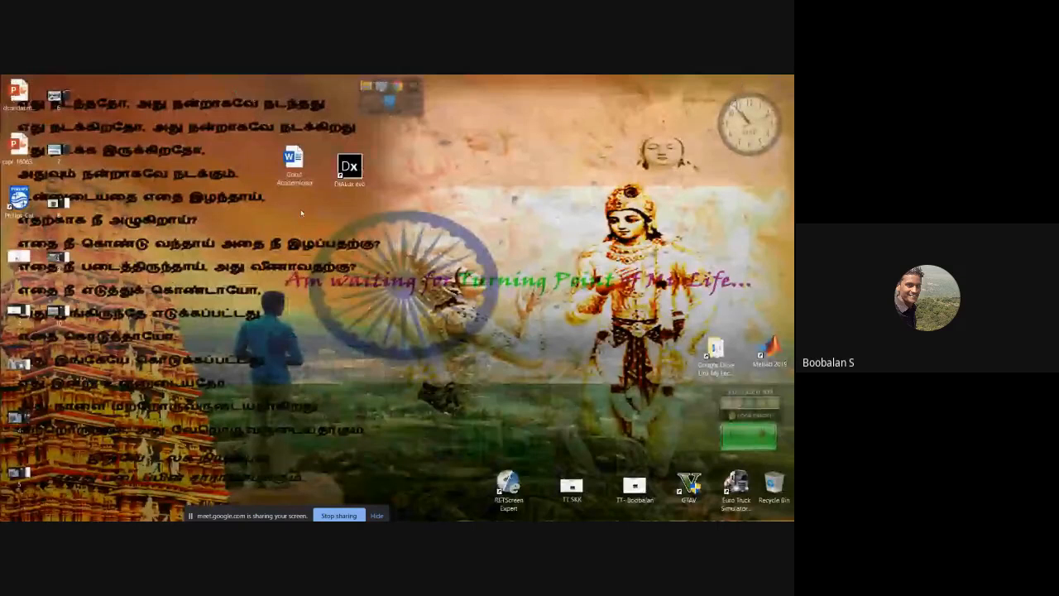
pyautogui.click(16, 224)
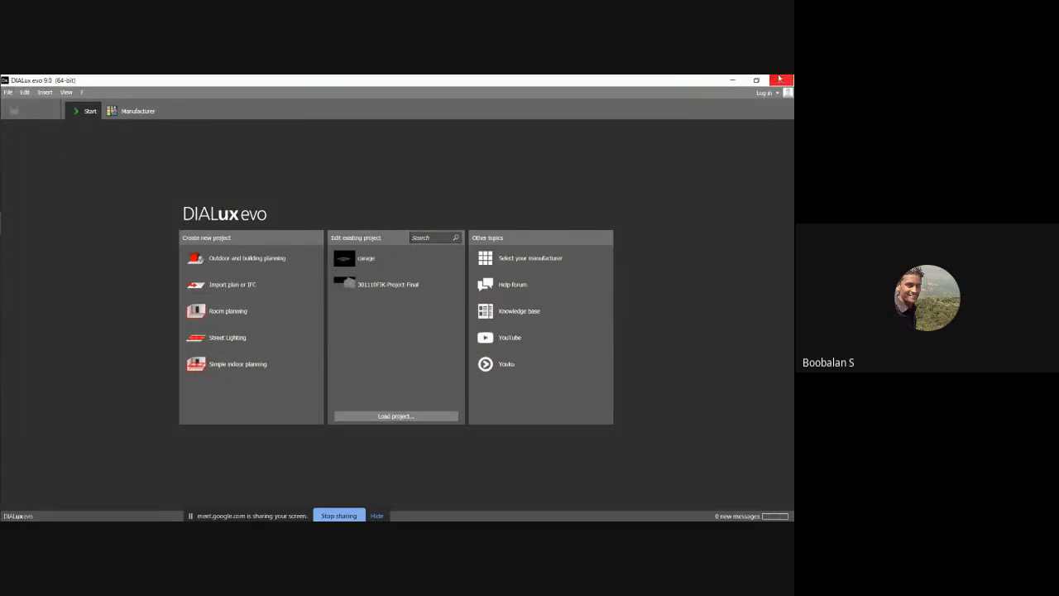
pyautogui.click(732, 80)
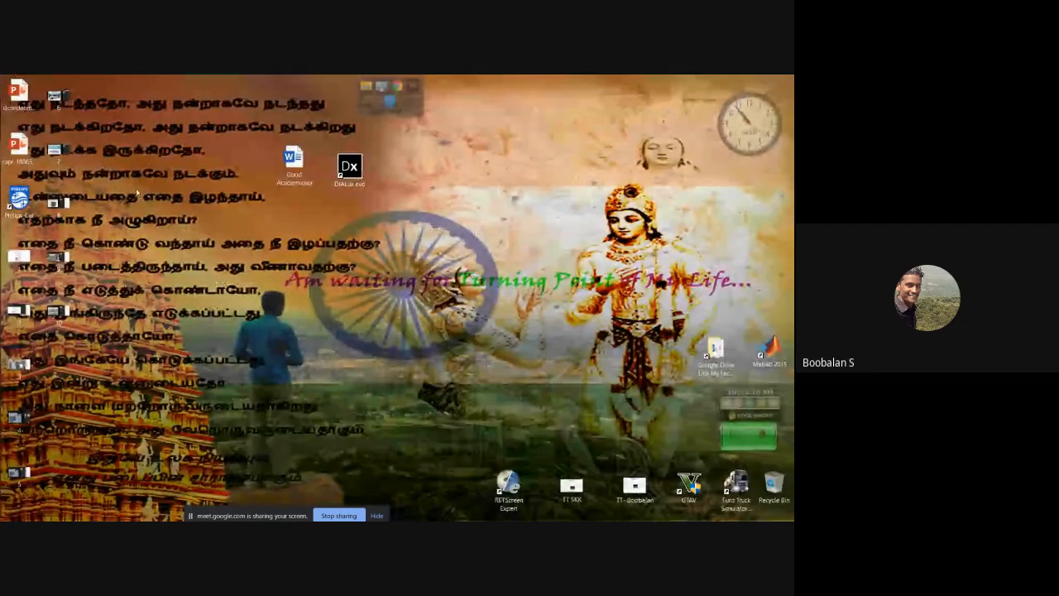
pyautogui.click(15, 223)
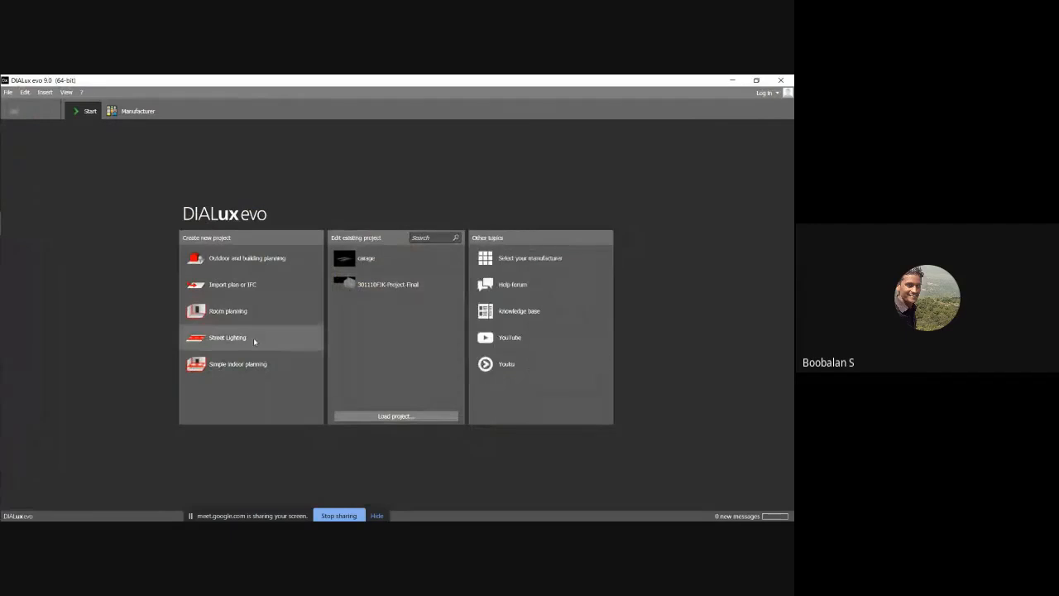
pyautogui.click(232, 285)
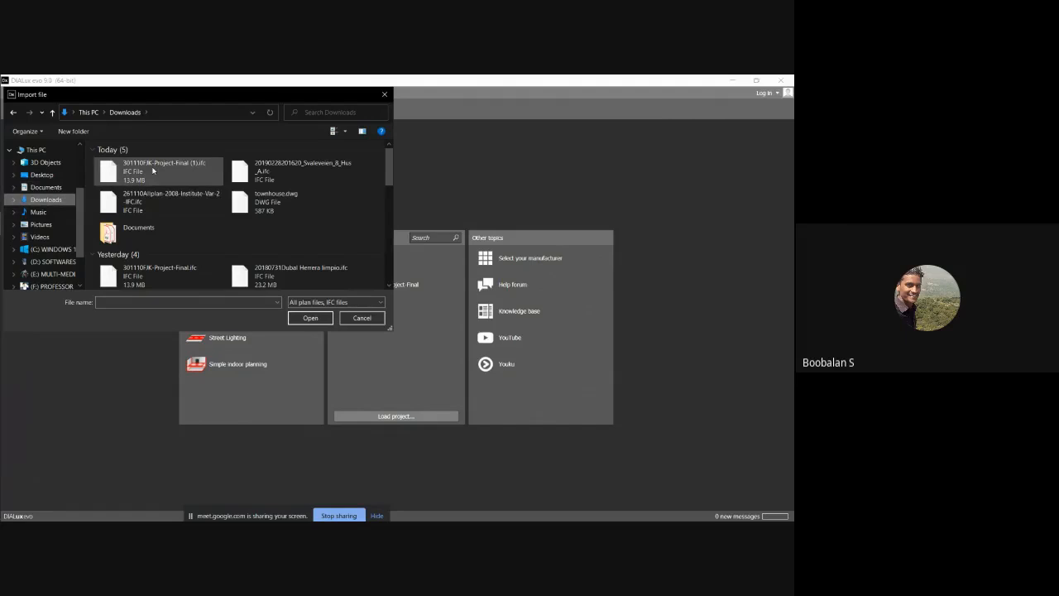
pyautogui.moveTo(16, 150)
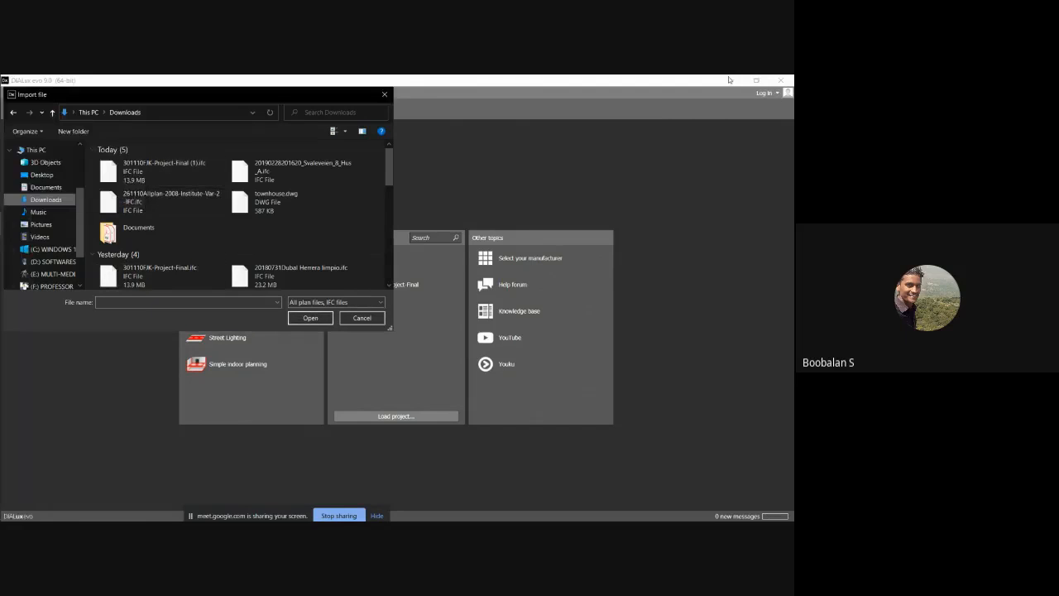
pyautogui.click(384, 93)
pyautogui.click(732, 81)
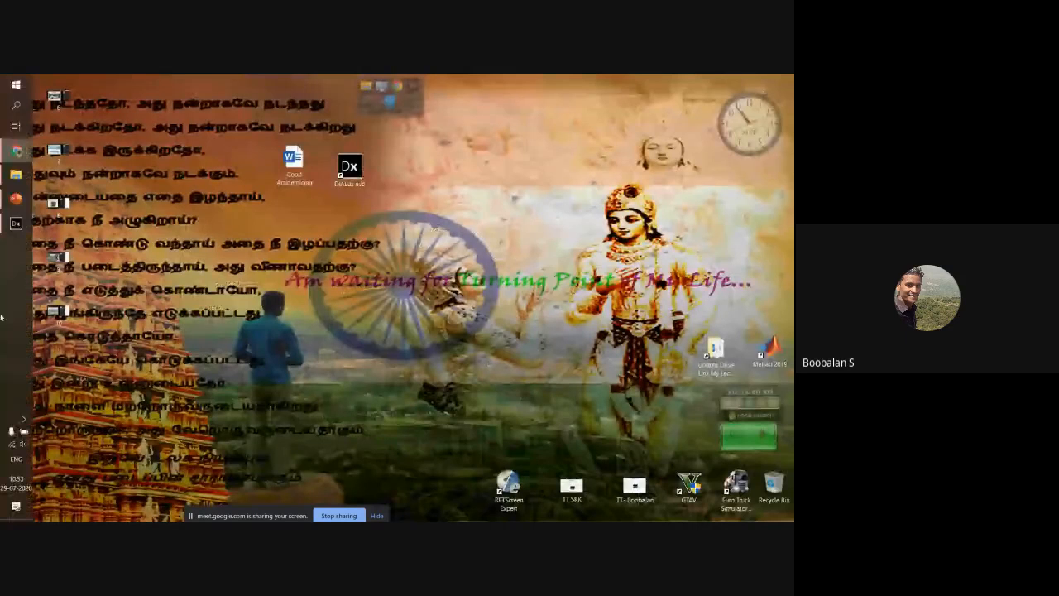
# - Check the download in Chrome, then import 301110FJK-Project-Final (1).ifc into DIALux evo with all building geometries and the preselected object types
pyautogui.click(18, 155)
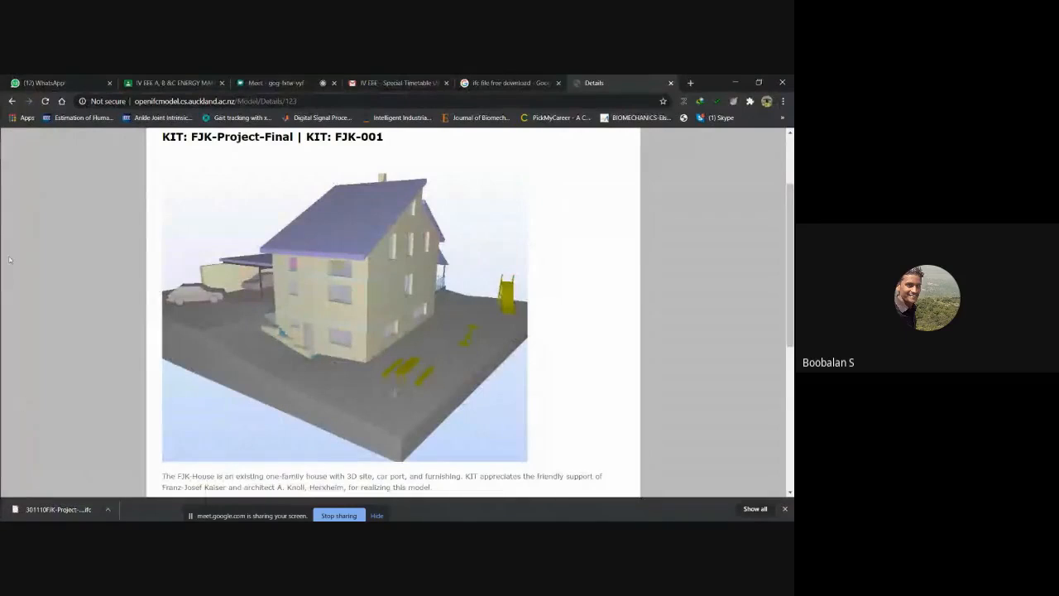
pyautogui.click(16, 223)
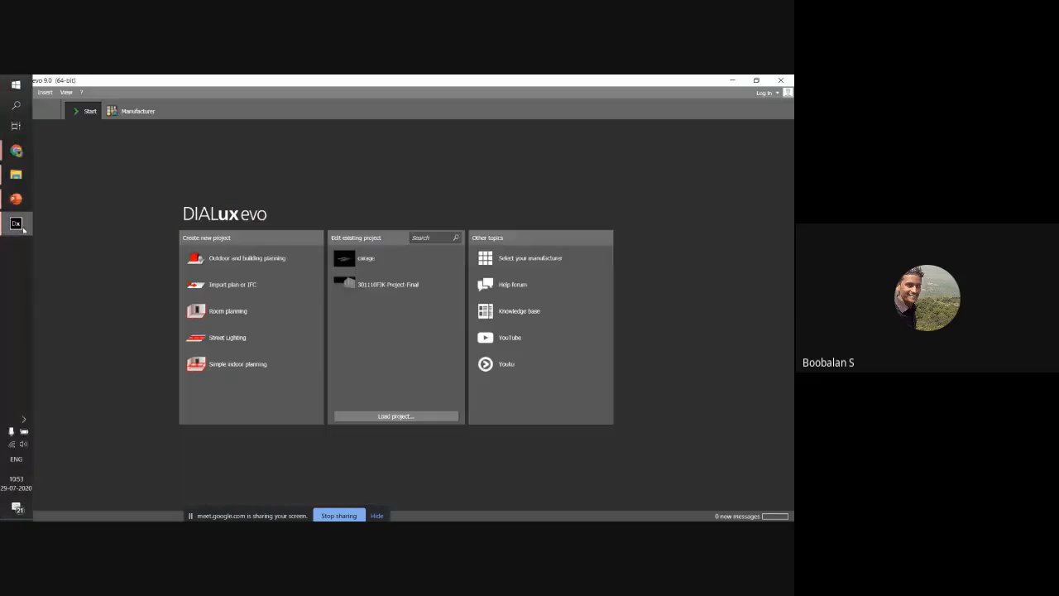
pyautogui.click(236, 286)
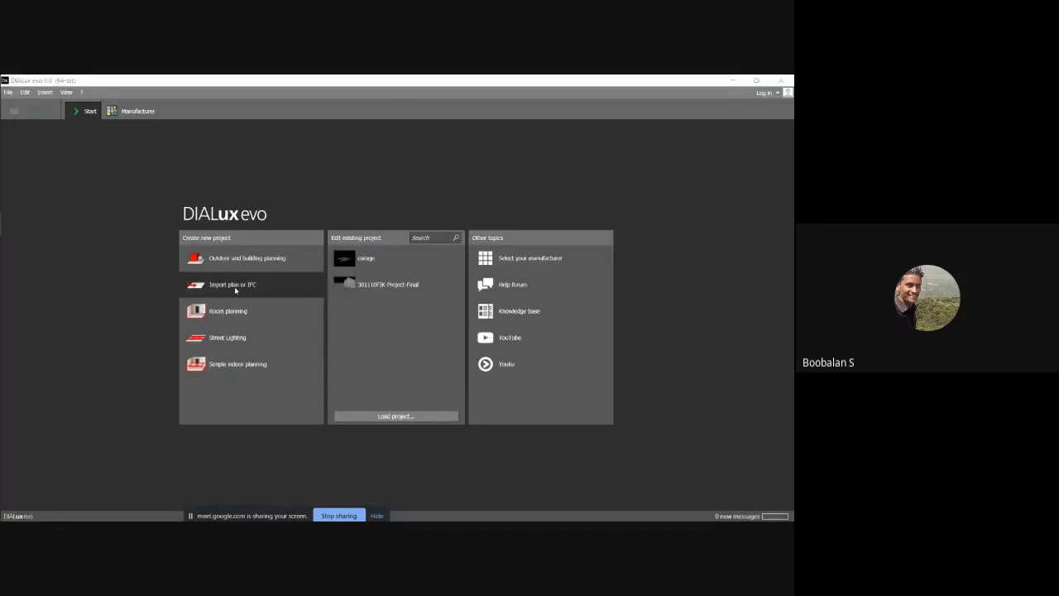
pyautogui.doubleClick(150, 176)
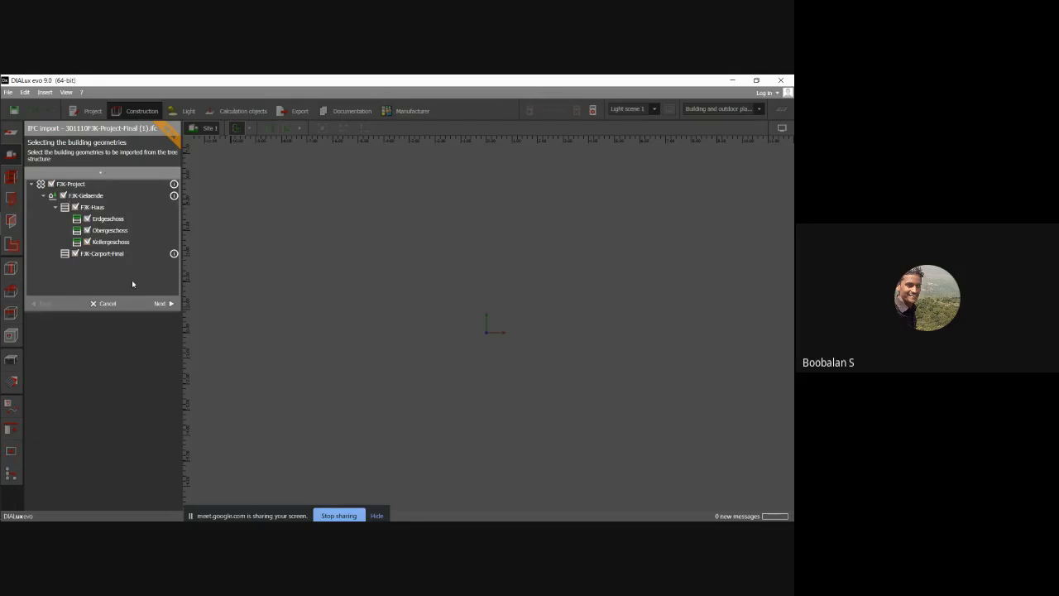
pyautogui.click(161, 304)
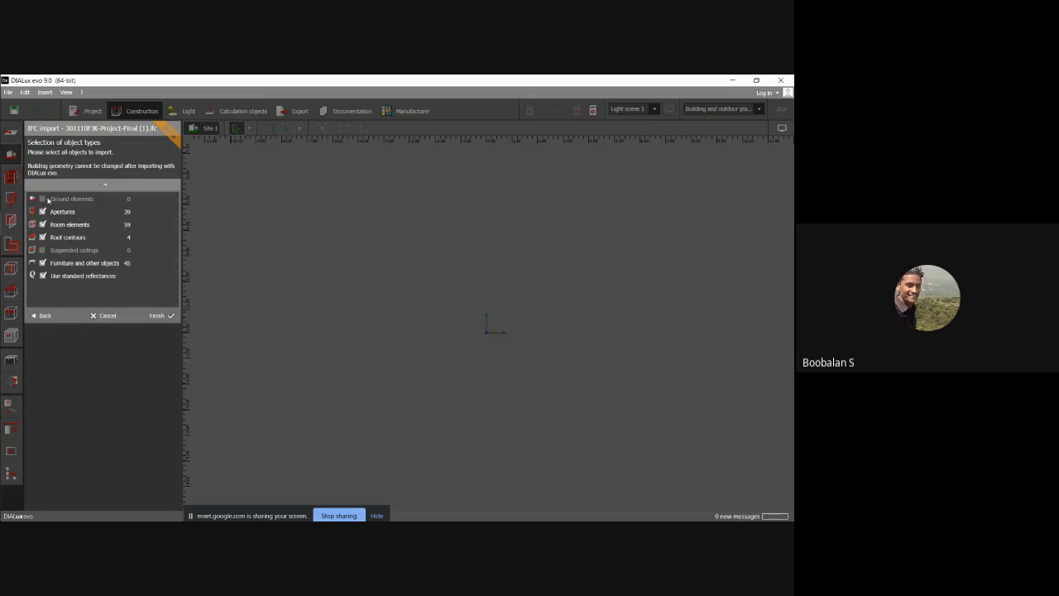
pyautogui.click(168, 316)
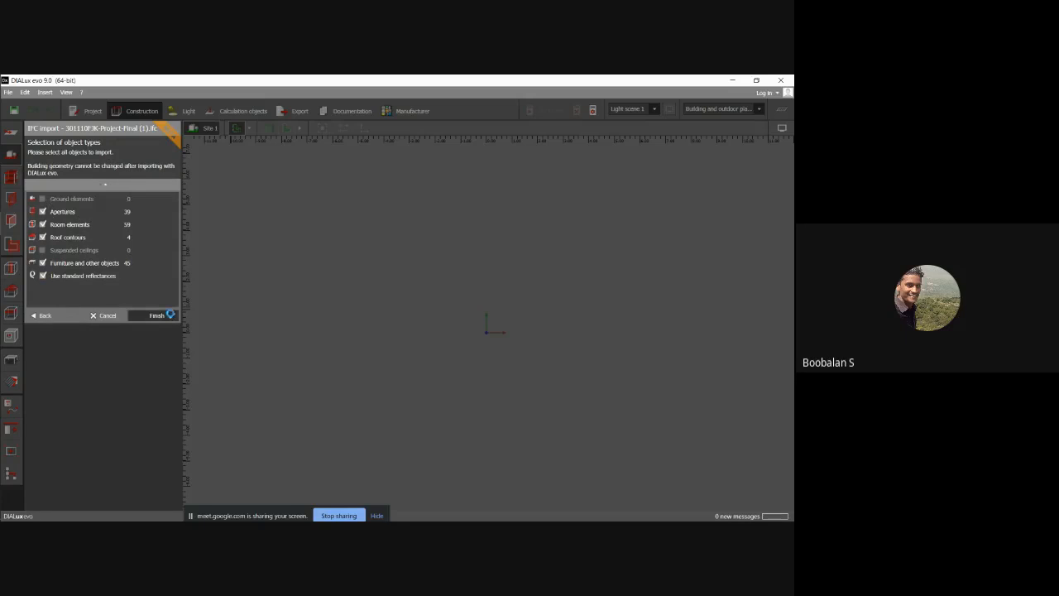
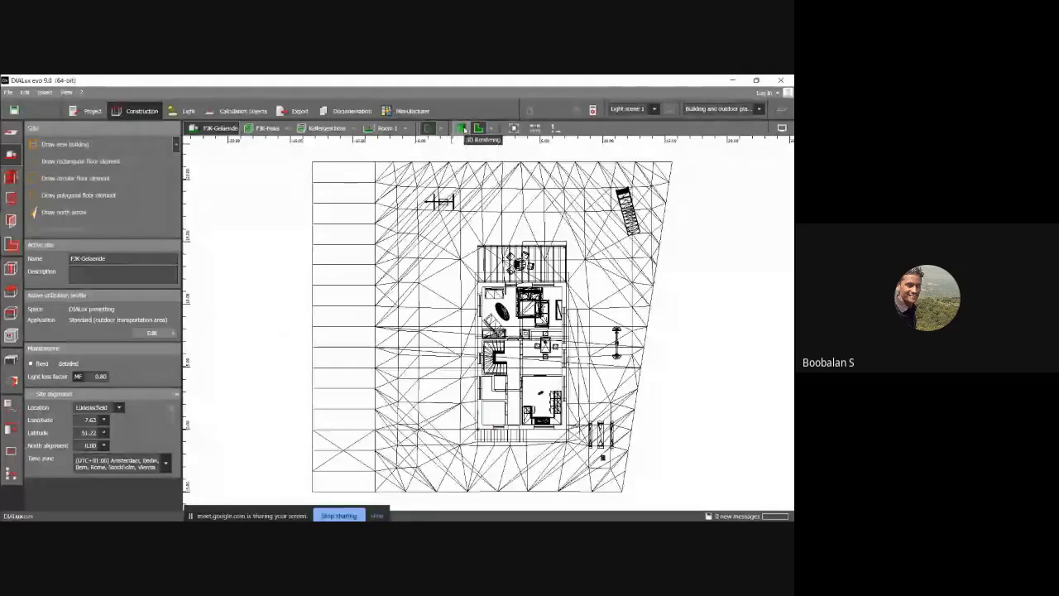
# - Examine the imported FJK house in the 3D rendering, including its furnished interior, balcony and surrounding site
pyautogui.click(463, 130)
pyautogui.scroll(5, 471, 329)
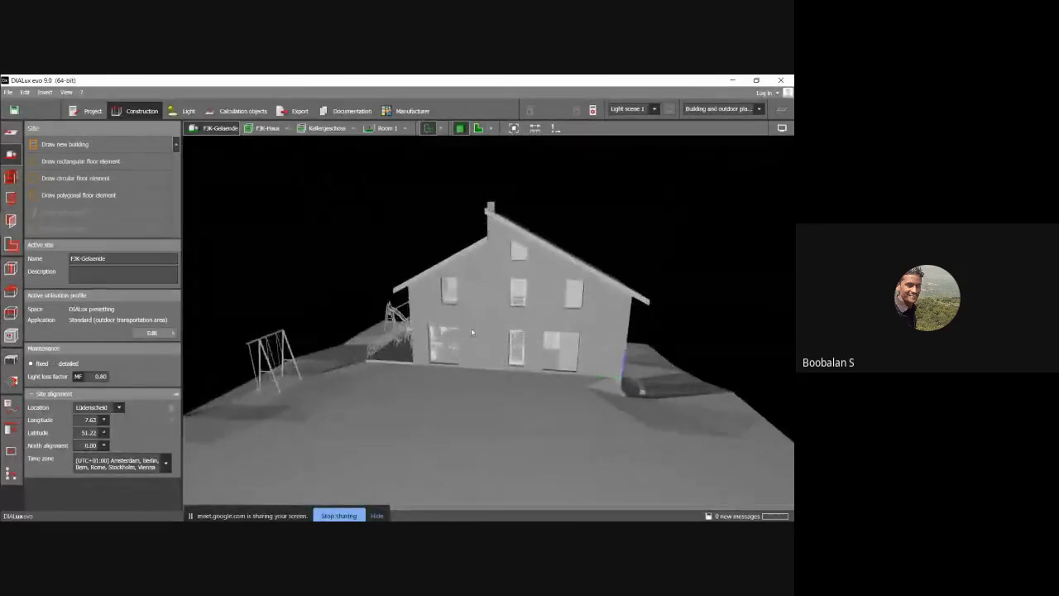
pyautogui.scroll(5, 471, 331)
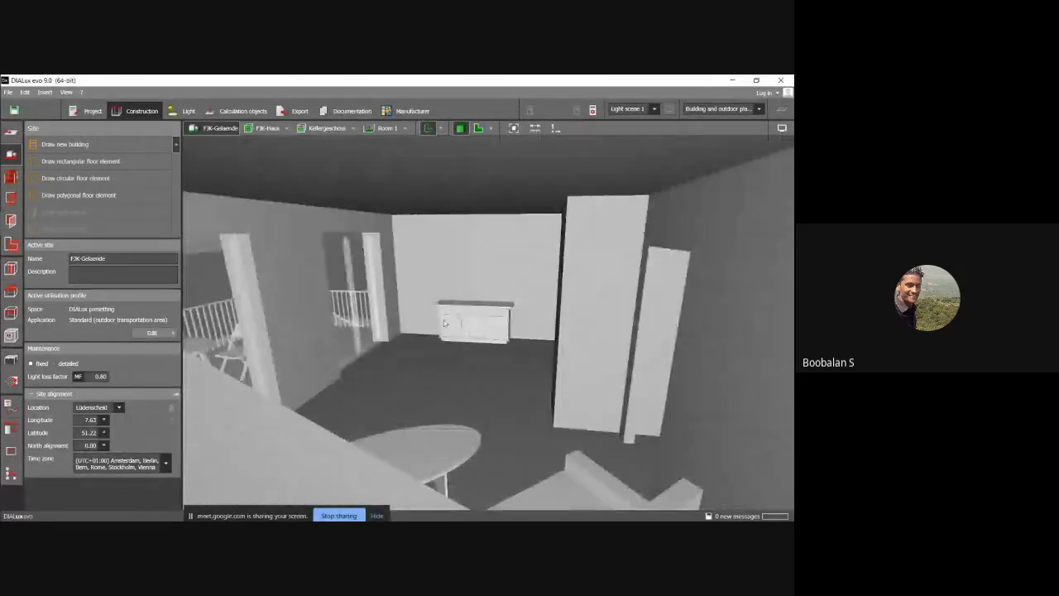
pyautogui.moveTo(422, 325); pyautogui.dragTo(527, 339, button='right')
pyautogui.moveTo(329, 334); pyautogui.dragTo(390, 325, button='right')
pyautogui.scroll(-10, 389, 325)
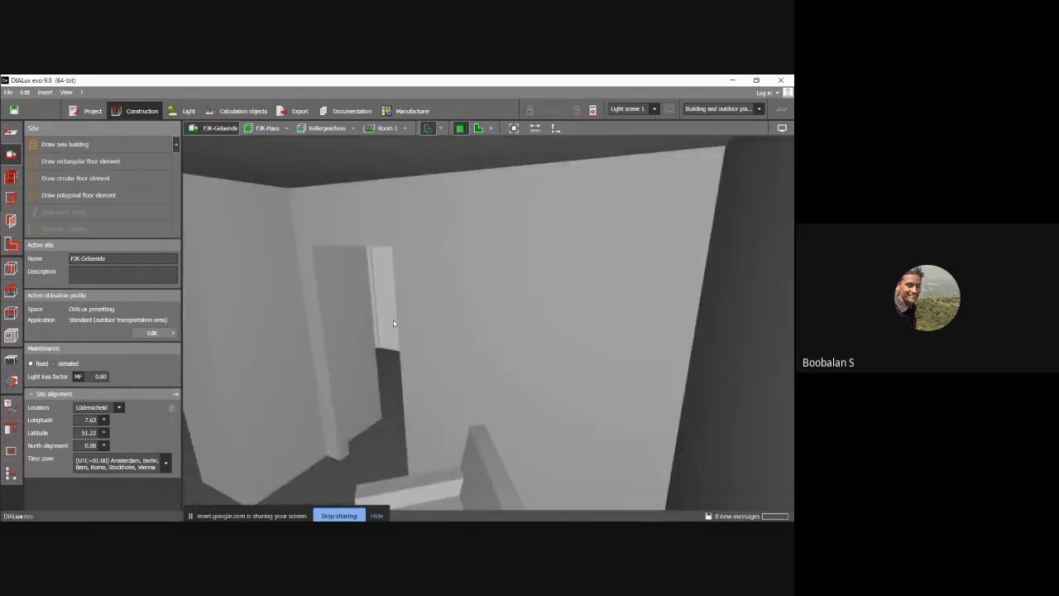
pyautogui.scroll(-5, 397, 321)
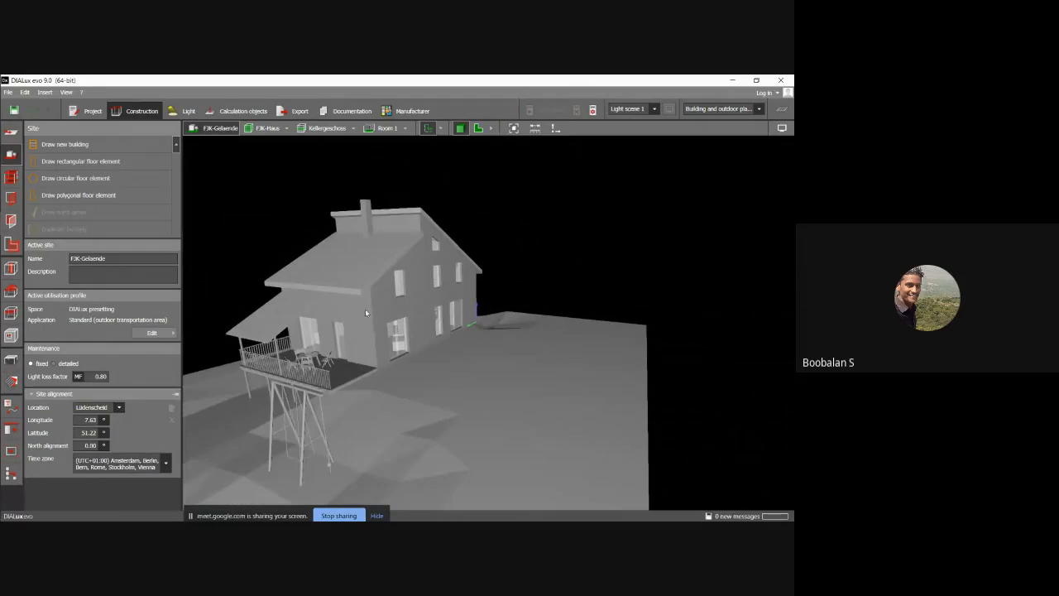
pyautogui.moveTo(398, 321); pyautogui.dragTo(318, 324, button='right')
pyautogui.moveTo(420, 355); pyautogui.dragTo(444, 369, button='right')
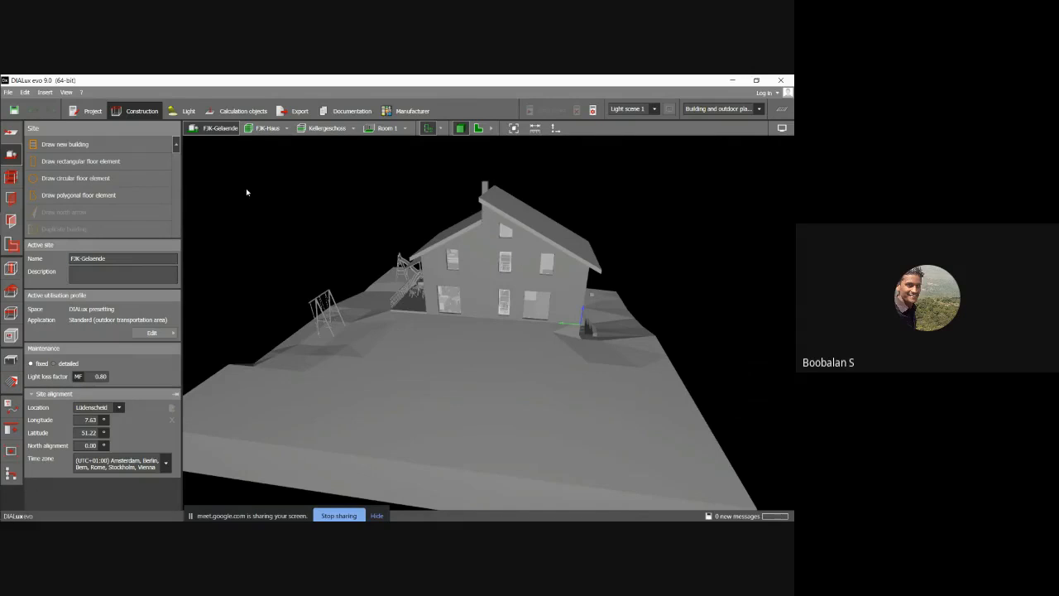
# - Make the recently used Philips HNF207 1xHPI-T2000W/220V NB floodlight the active luminaire and view the luminaire catalogs
pyautogui.click(187, 113)
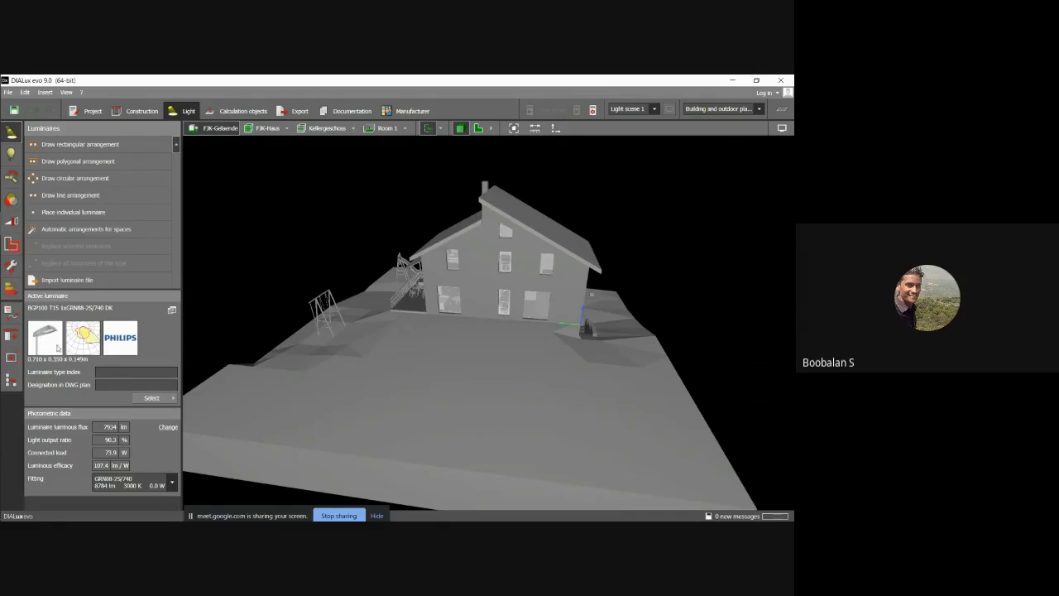
pyautogui.click(153, 398)
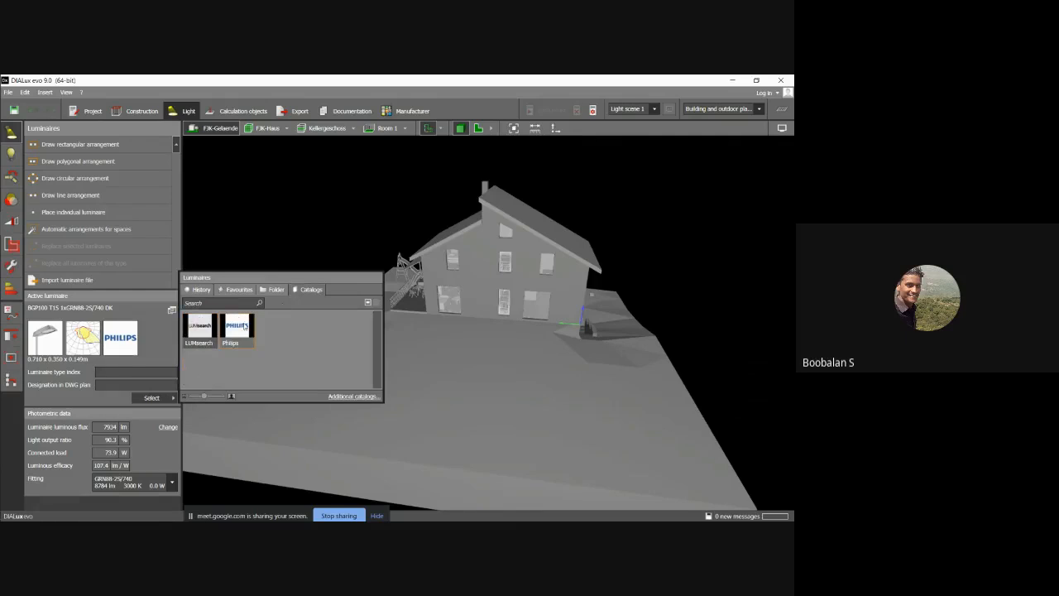
pyautogui.click(241, 289)
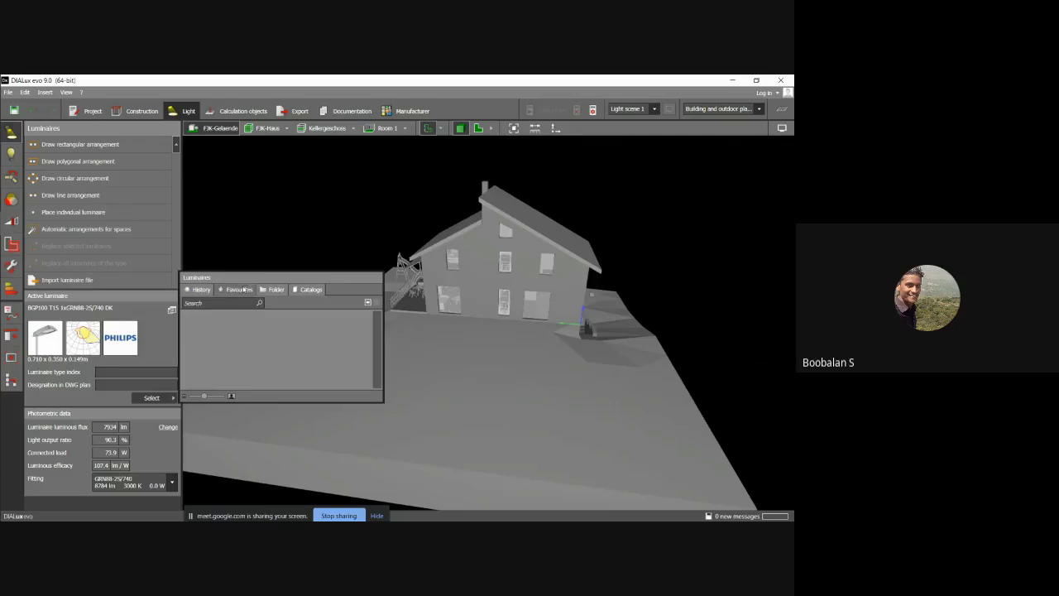
pyautogui.click(203, 290)
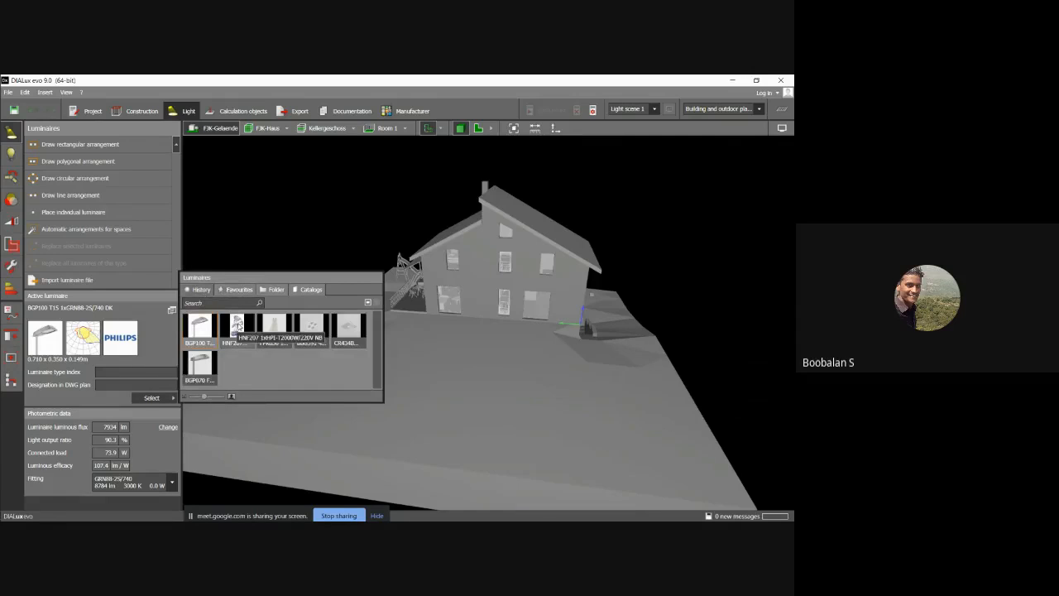
pyautogui.click(238, 325)
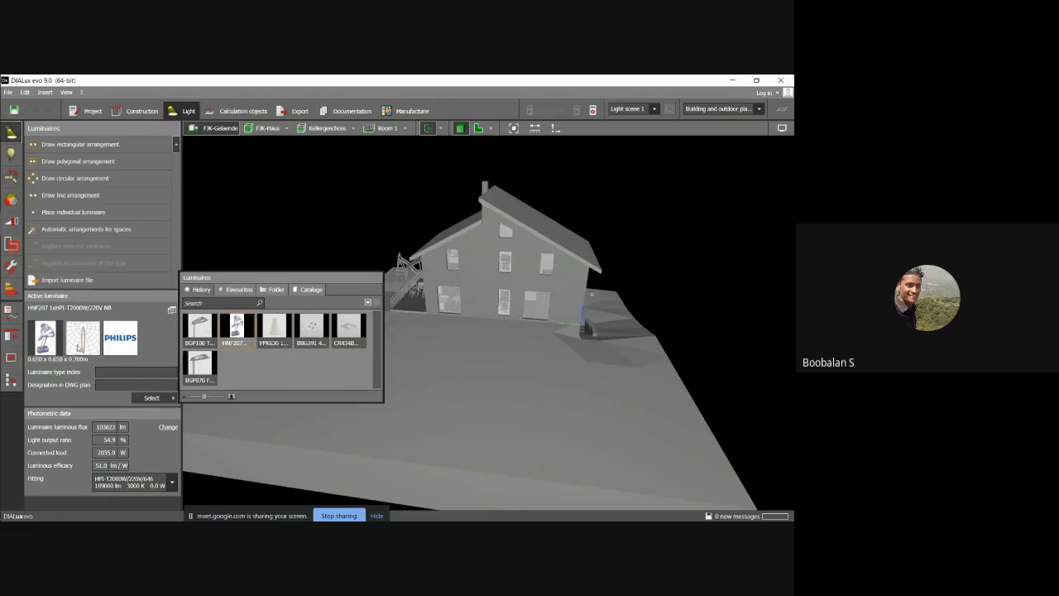
pyautogui.click(311, 291)
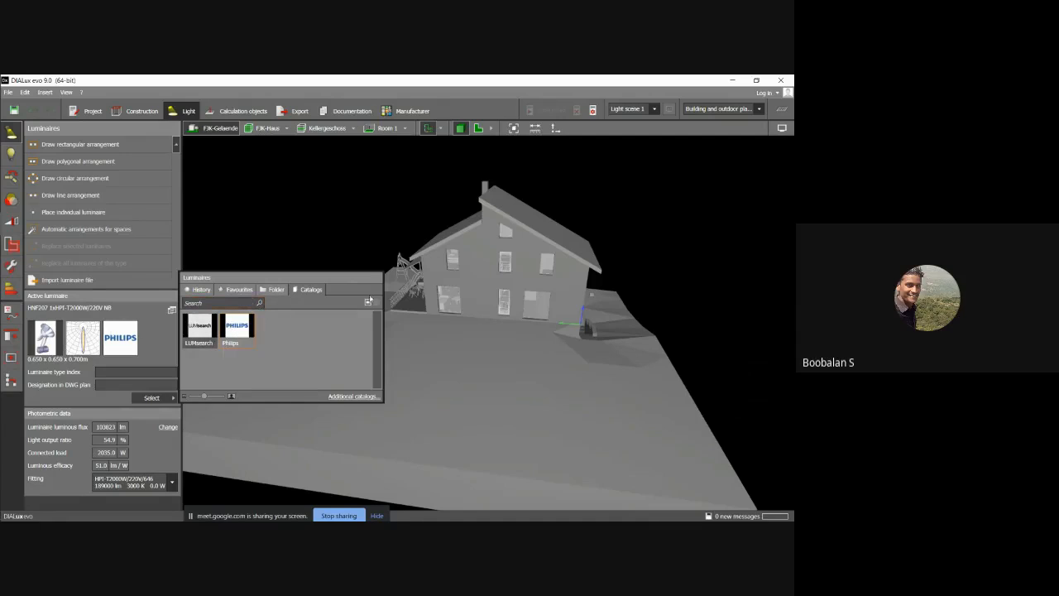
# - Place the HNF207 floodlight on the ground in front of the house's gable wall, at about X -12.0, Y 0.0, Z 4.0 m
pyautogui.click(43, 340)
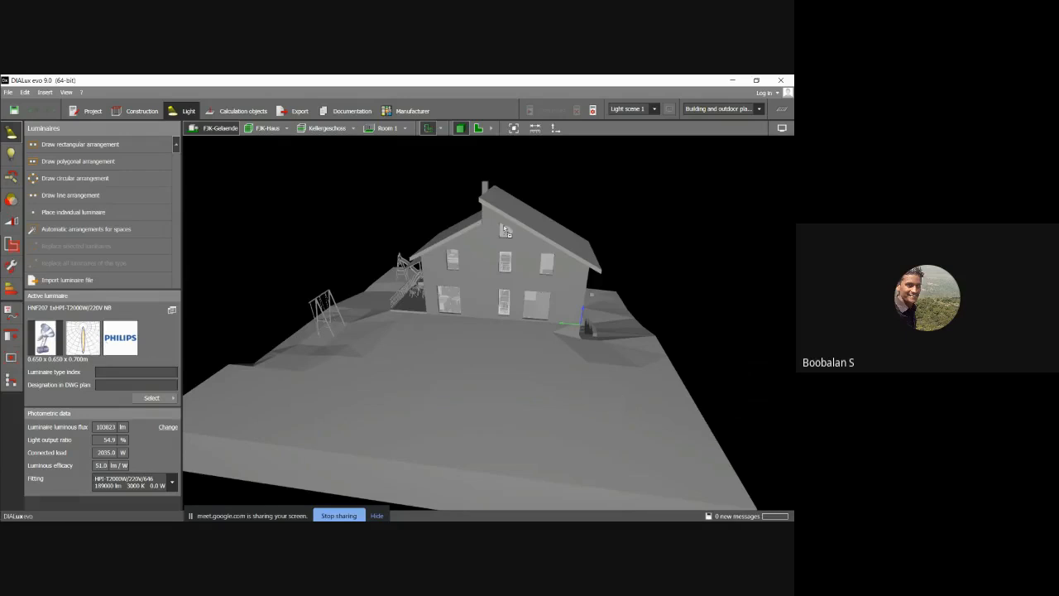
pyautogui.moveTo(512, 240); pyautogui.dragTo(616, 392)
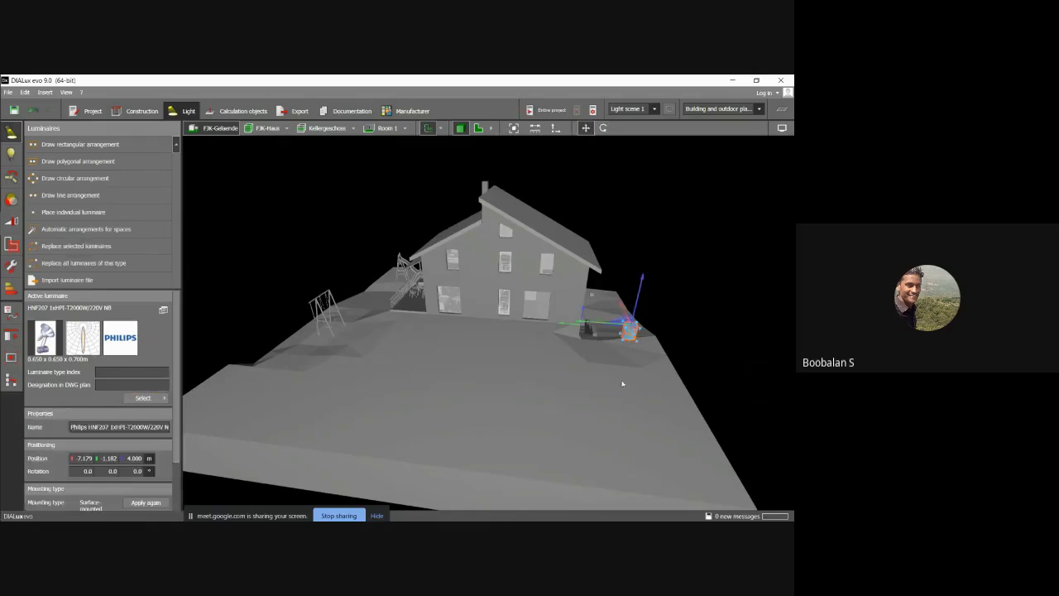
pyautogui.moveTo(629, 334); pyautogui.dragTo(626, 395)
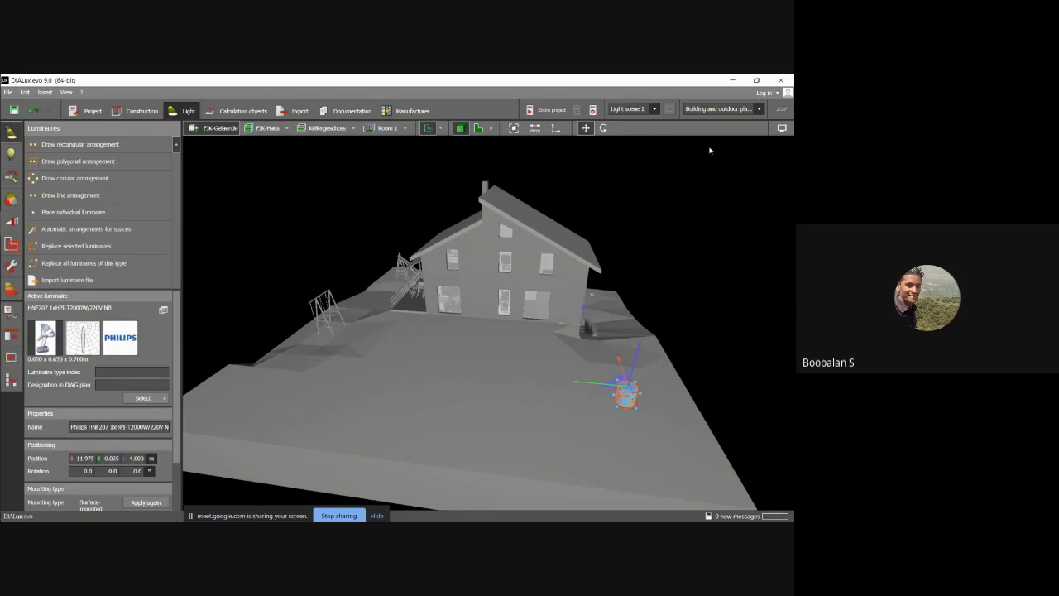
# - Turn on the light visualisation in the display options for the 3D view
pyautogui.click(783, 128)
pyautogui.click(765, 267)
pyautogui.click(782, 128)
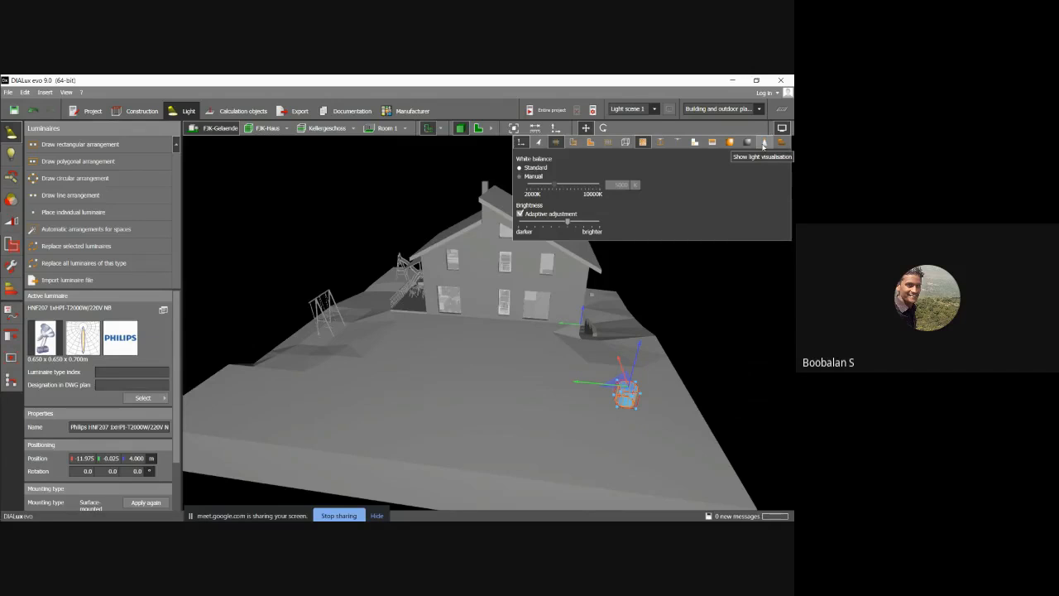
pyautogui.click(764, 143)
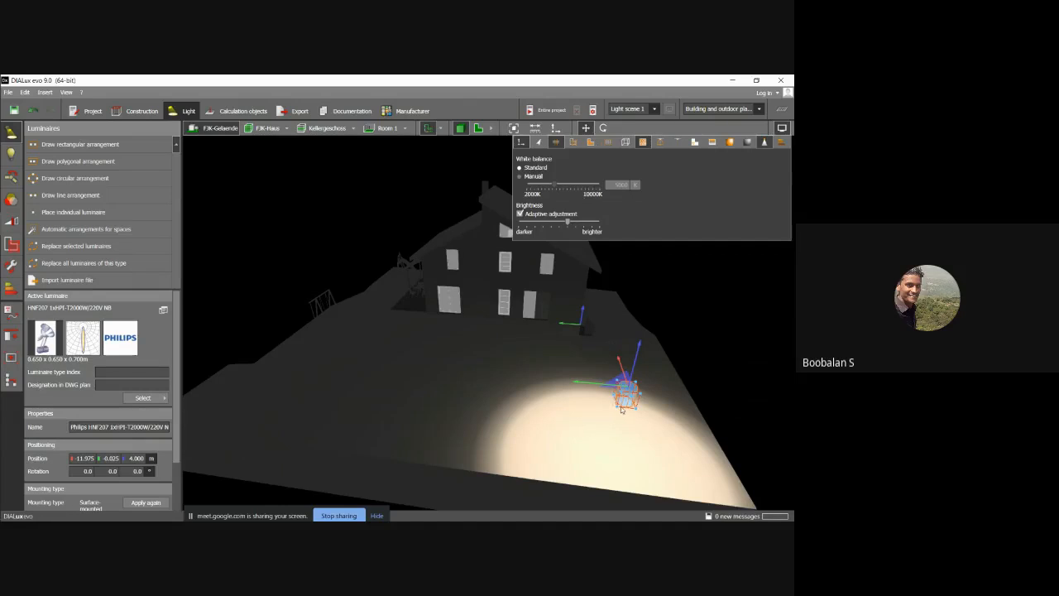
# - Rotate the floodlight to face the gable wall, to about X 81°, Y 180°, Z 84°
pyautogui.click(603, 129)
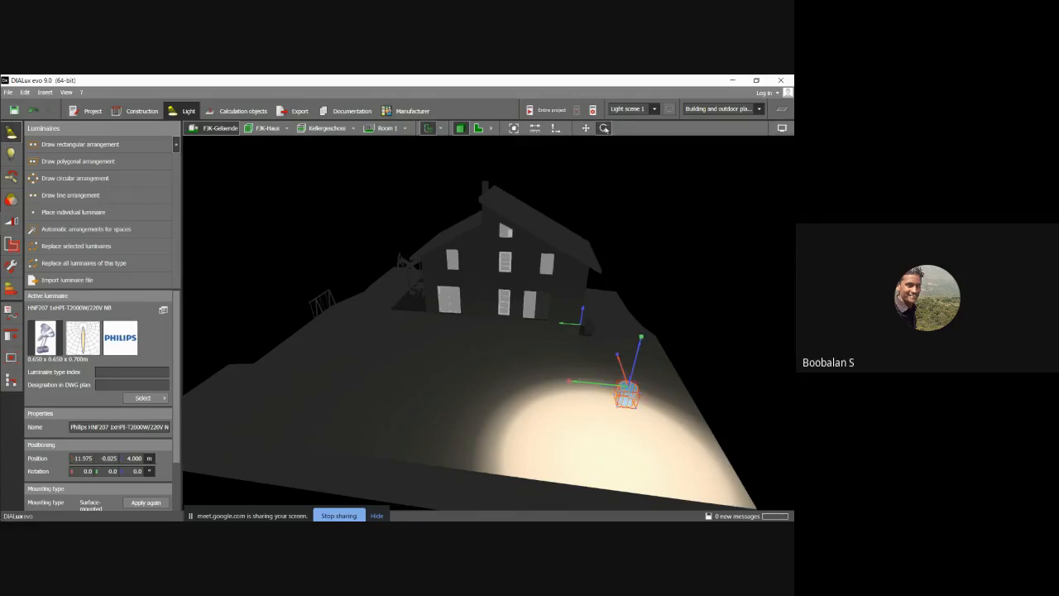
pyautogui.moveTo(617, 355); pyautogui.dragTo(682, 406)
pyautogui.moveTo(594, 389); pyautogui.dragTo(654, 331, button='right')
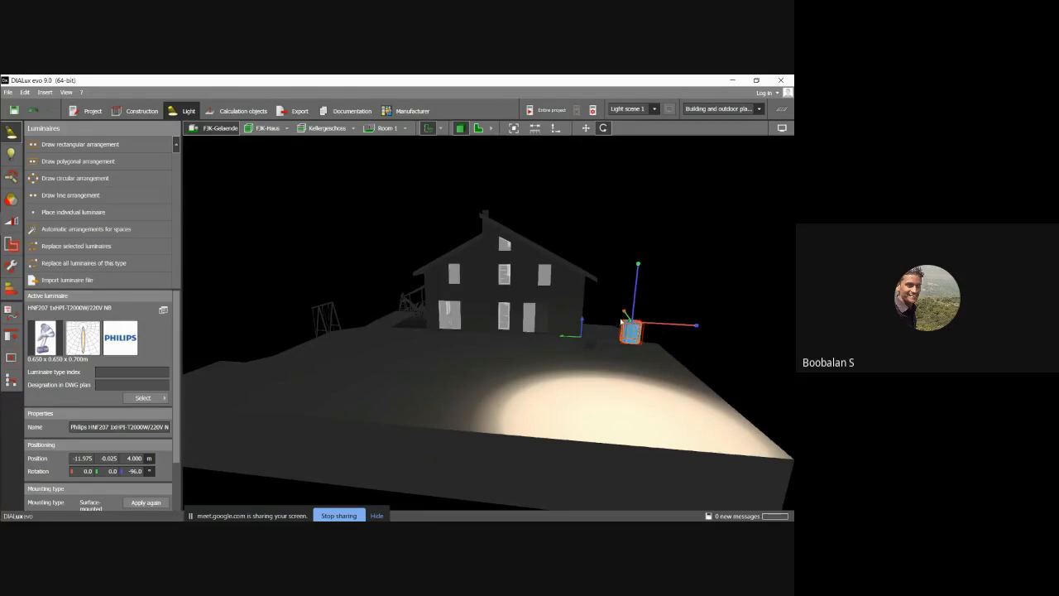
pyautogui.moveTo(627, 319); pyautogui.dragTo(637, 182)
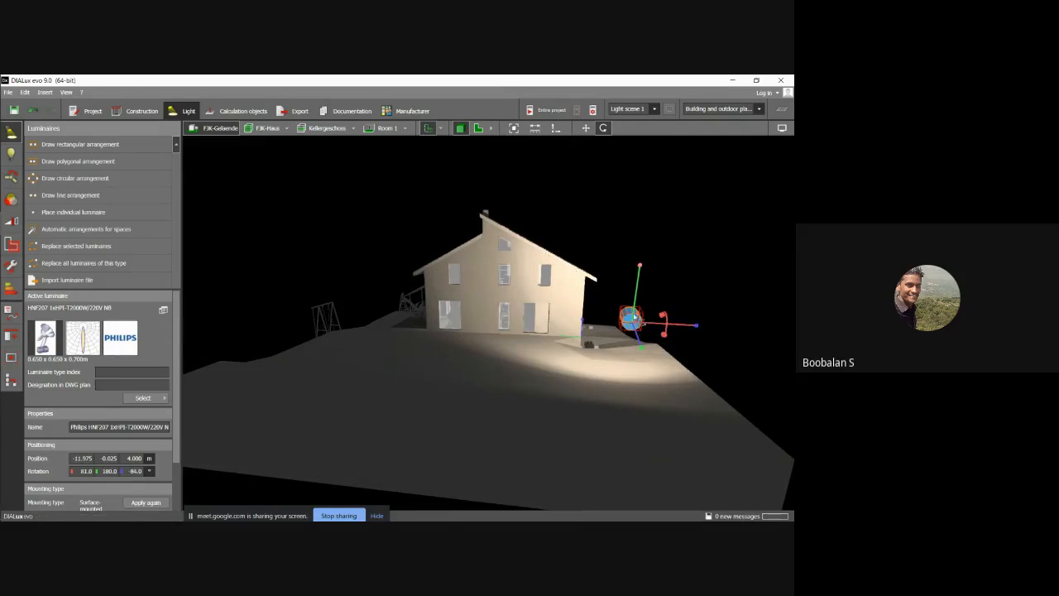
# - Move the floodlight away from the house to about X -17.7, Y 1.2 m and rotate it to about X -38°, Y 102°, Z -179°
pyautogui.click(586, 127)
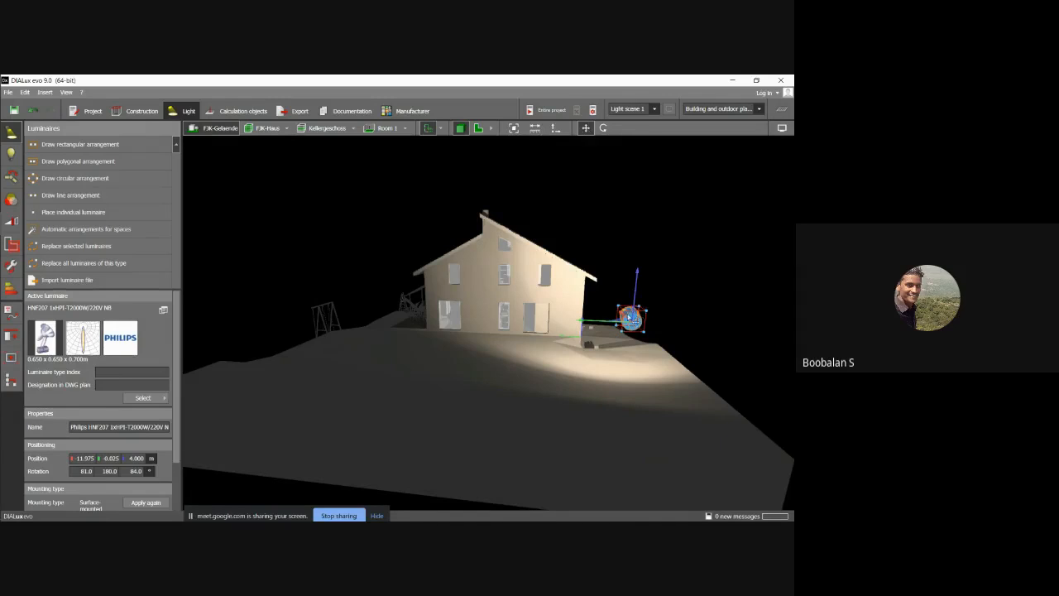
pyautogui.moveTo(631, 317); pyautogui.dragTo(623, 369)
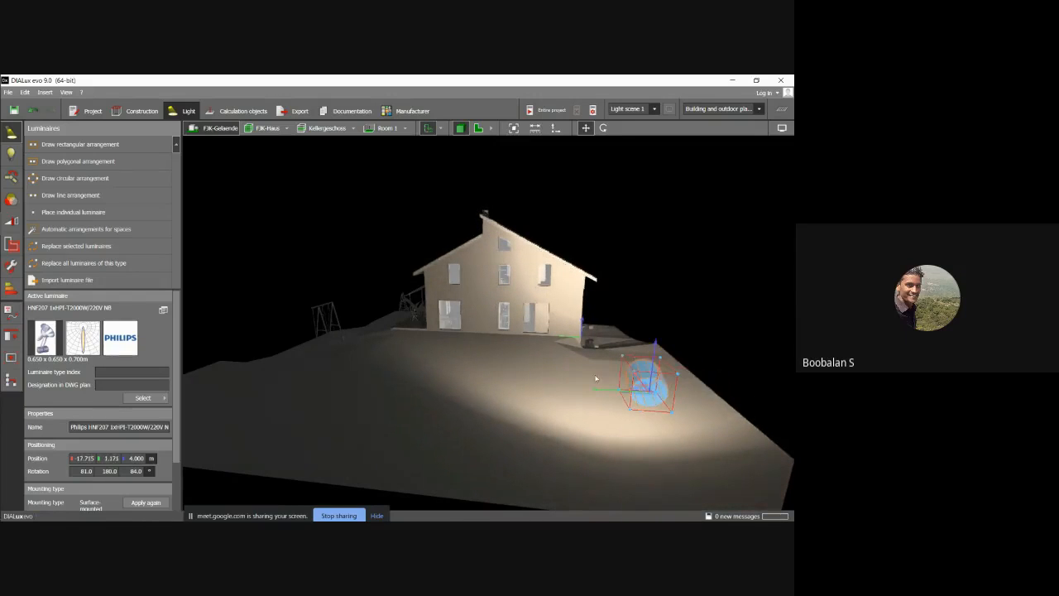
pyautogui.click(603, 127)
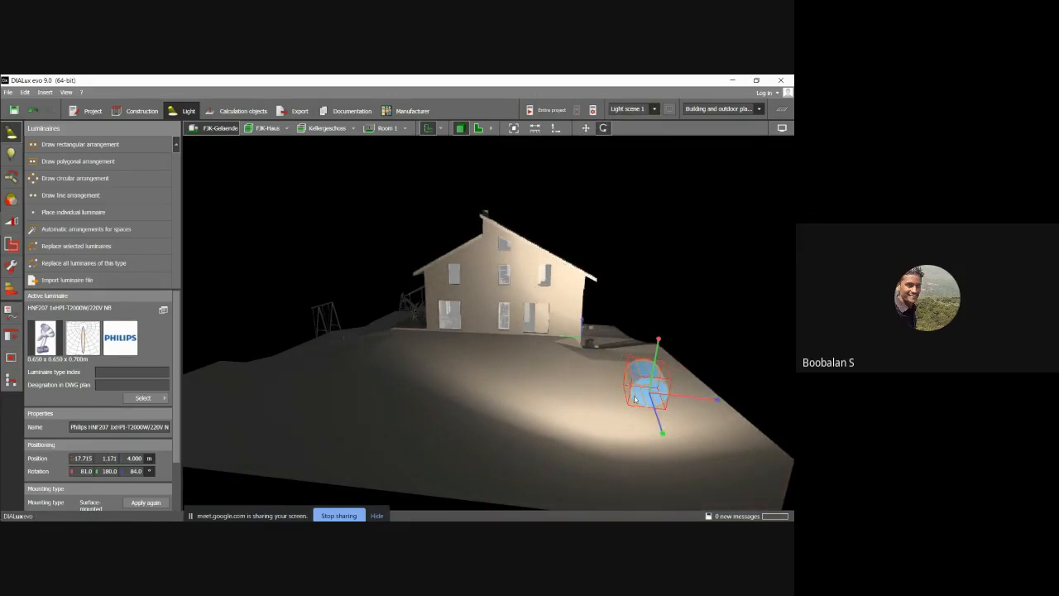
pyautogui.moveTo(668, 403); pyautogui.dragTo(753, 379)
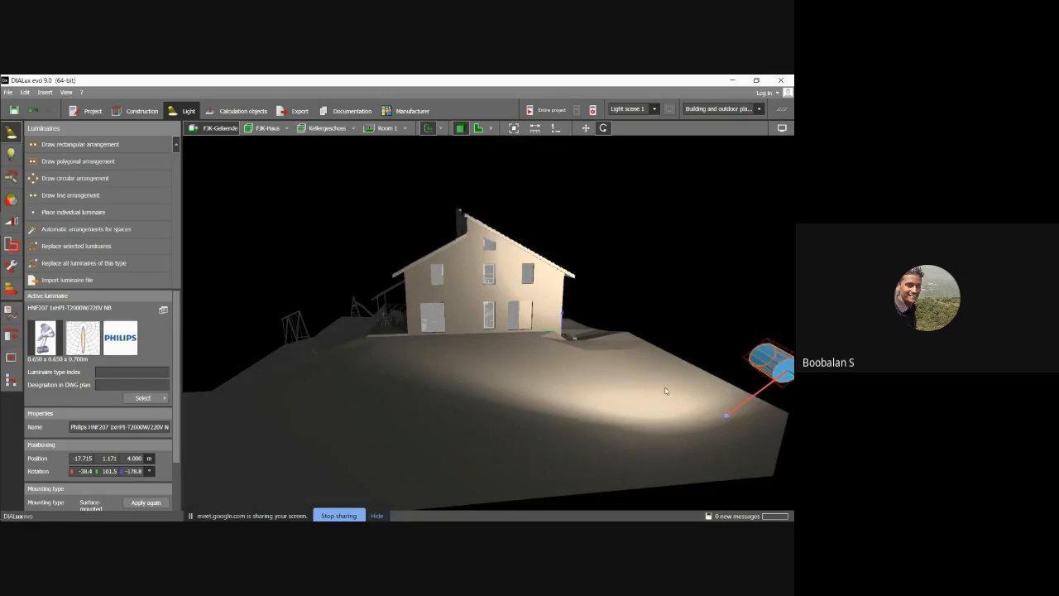
pyautogui.moveTo(640, 388); pyautogui.dragTo(623, 387, button='right')
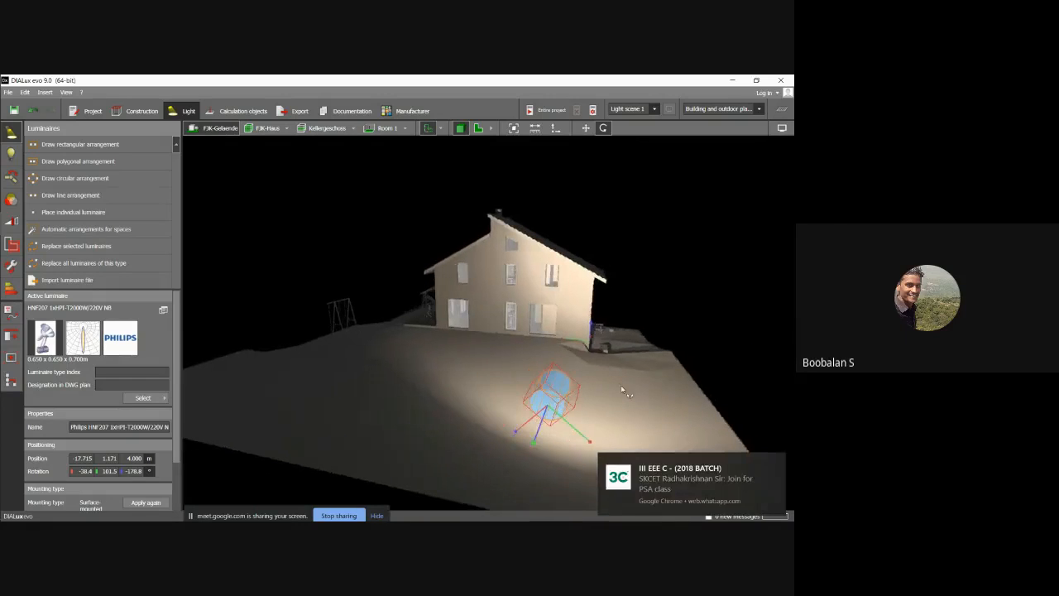
pyautogui.click(552, 385)
pyautogui.doubleClick(549, 411)
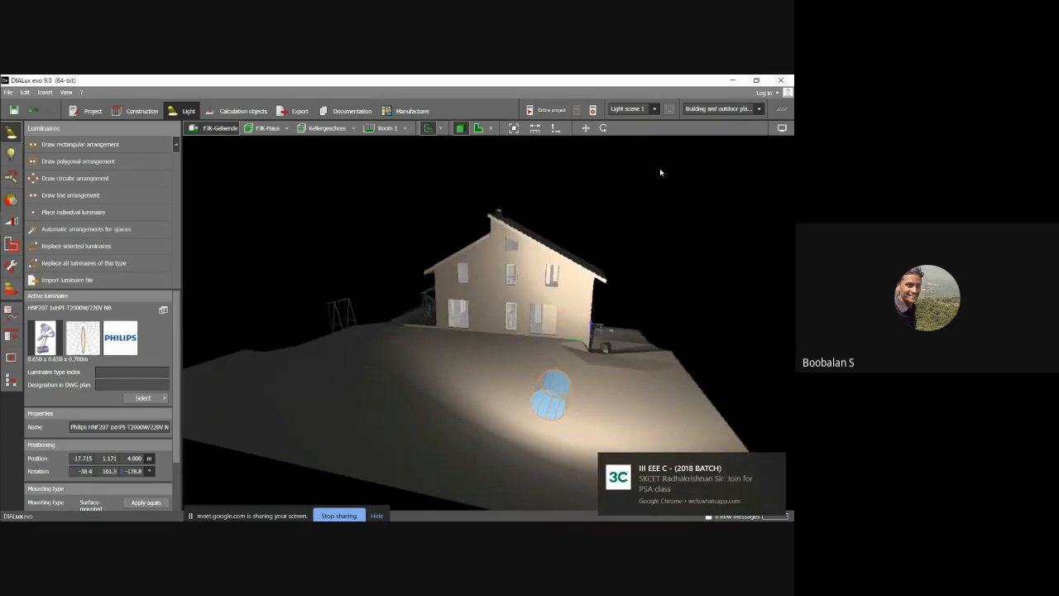
pyautogui.click(586, 129)
pyautogui.click(558, 380)
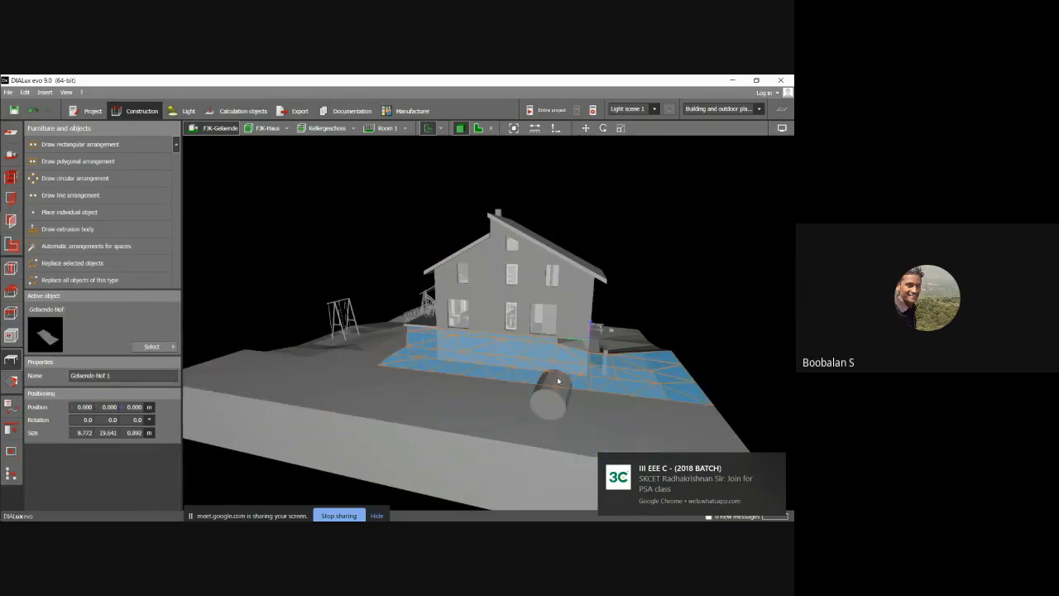
pyautogui.click(553, 401)
pyautogui.click(557, 382)
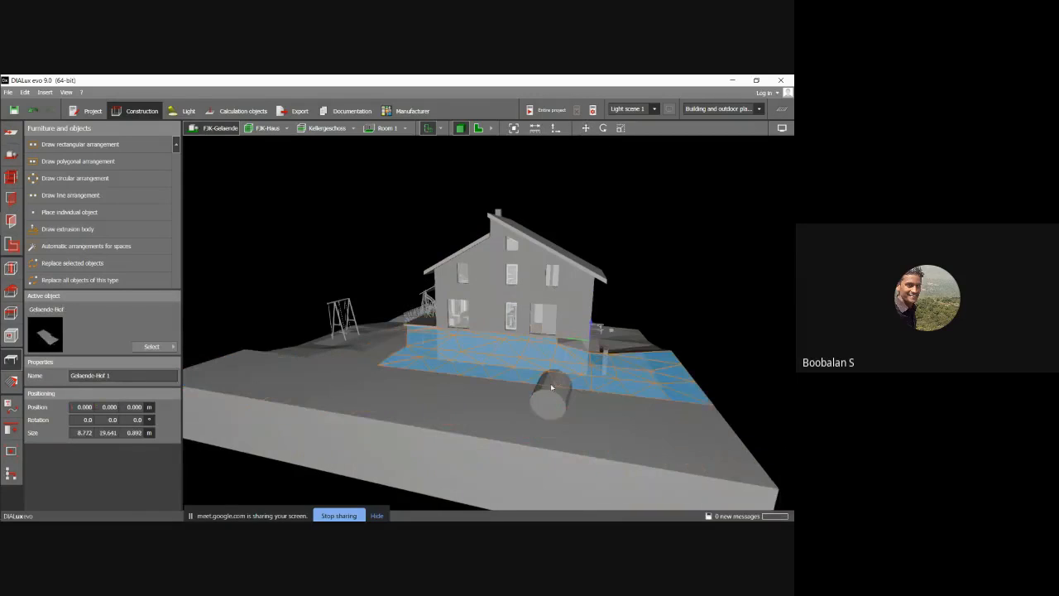
pyautogui.click(553, 386)
pyautogui.click(560, 381)
pyautogui.click(603, 127)
pyautogui.click(549, 404)
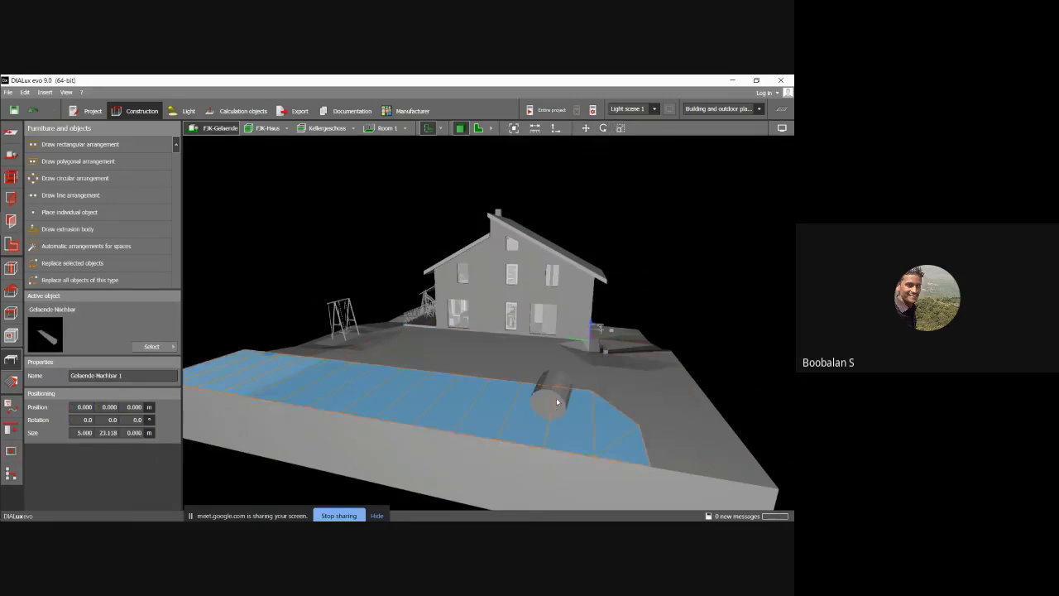
pyautogui.click(557, 385)
pyautogui.click(558, 387)
pyautogui.click(558, 387)
pyautogui.click(558, 387)
pyautogui.click(558, 386)
pyautogui.click(558, 387)
pyautogui.click(557, 387)
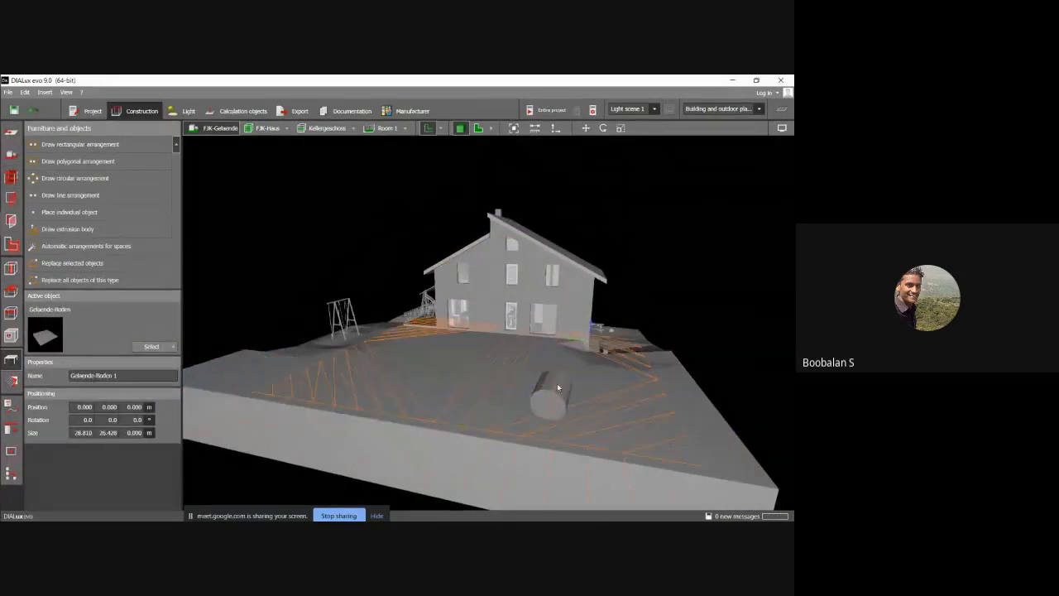
# - Fine-tune the floodlight's aim on the gable wall to a rotation of about X -37°, Y 106°, Z -171°, and deselect it
pyautogui.click(543, 396)
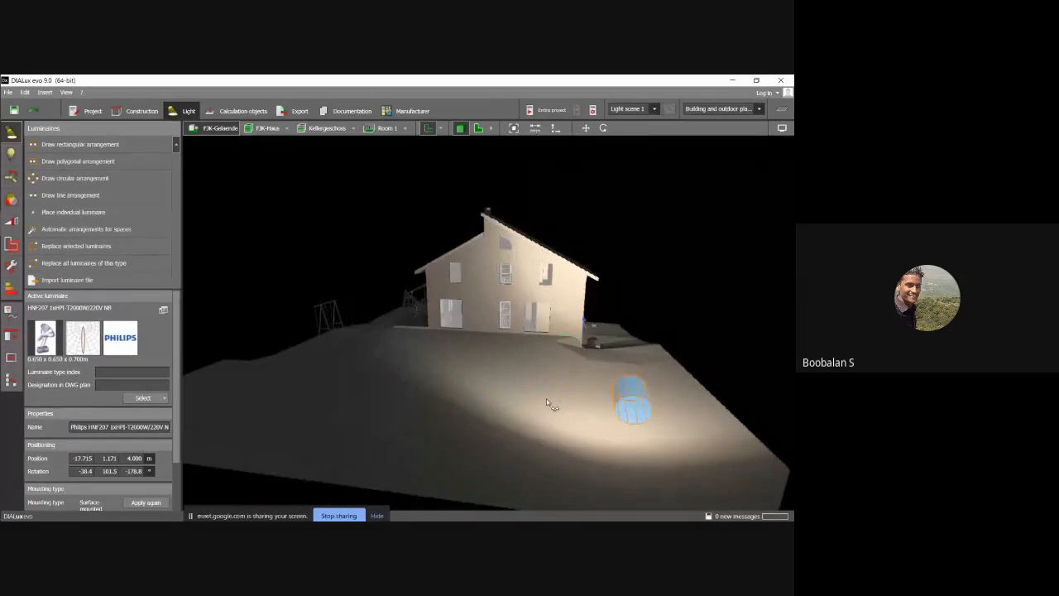
pyautogui.click(603, 128)
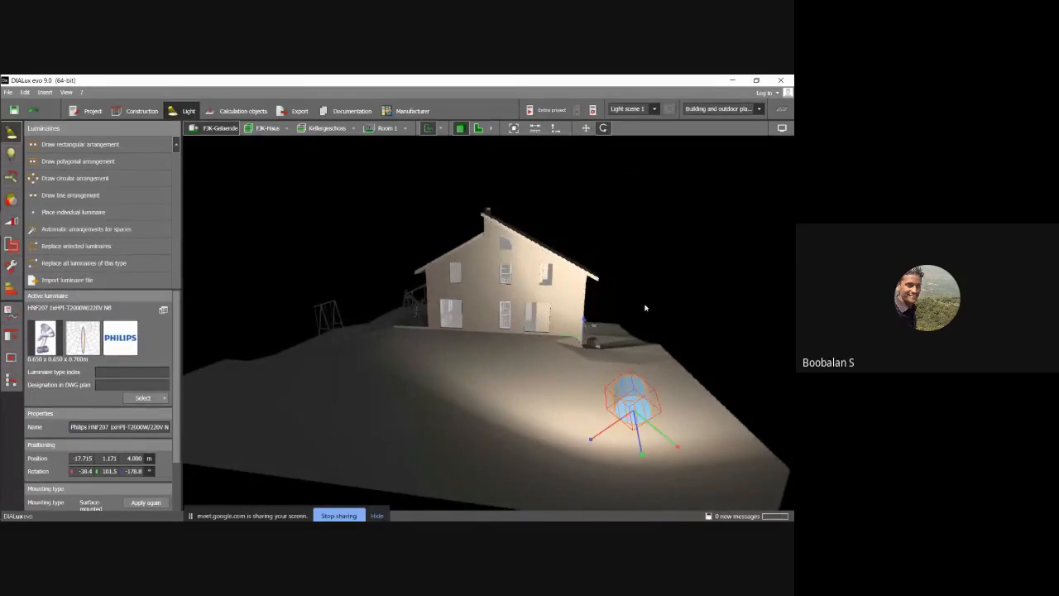
pyautogui.moveTo(650, 421); pyautogui.dragTo(660, 426)
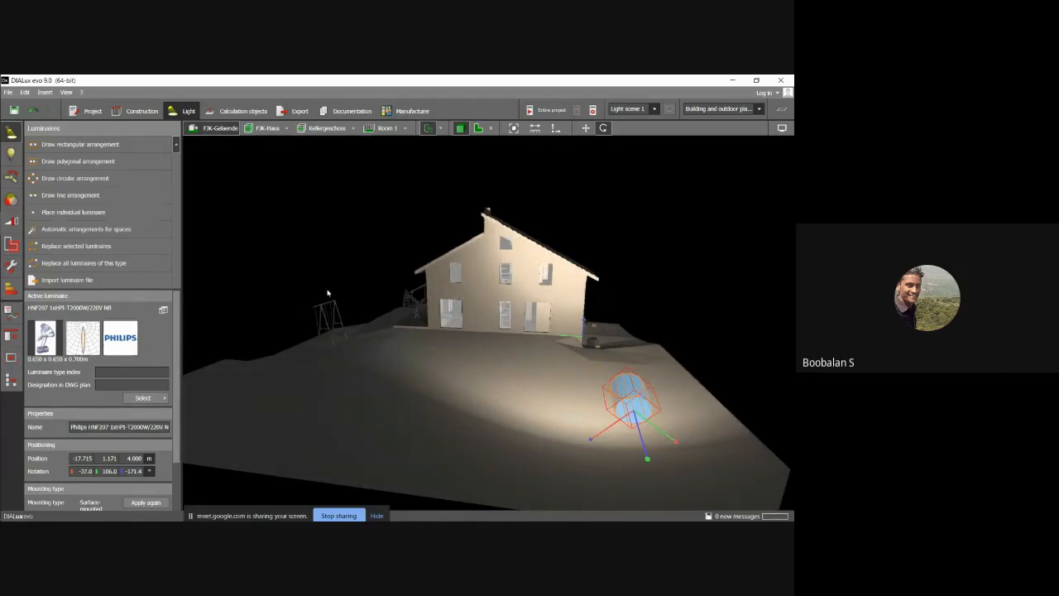
pyautogui.click(445, 344)
pyautogui.moveTo(384, 391)
pyautogui.mouseDown(button='right')
pyautogui.moveTo(402, 399)
pyautogui.moveTo(379, 409)
pyautogui.mouseUp(button='right')
pyautogui.click(688, 446)
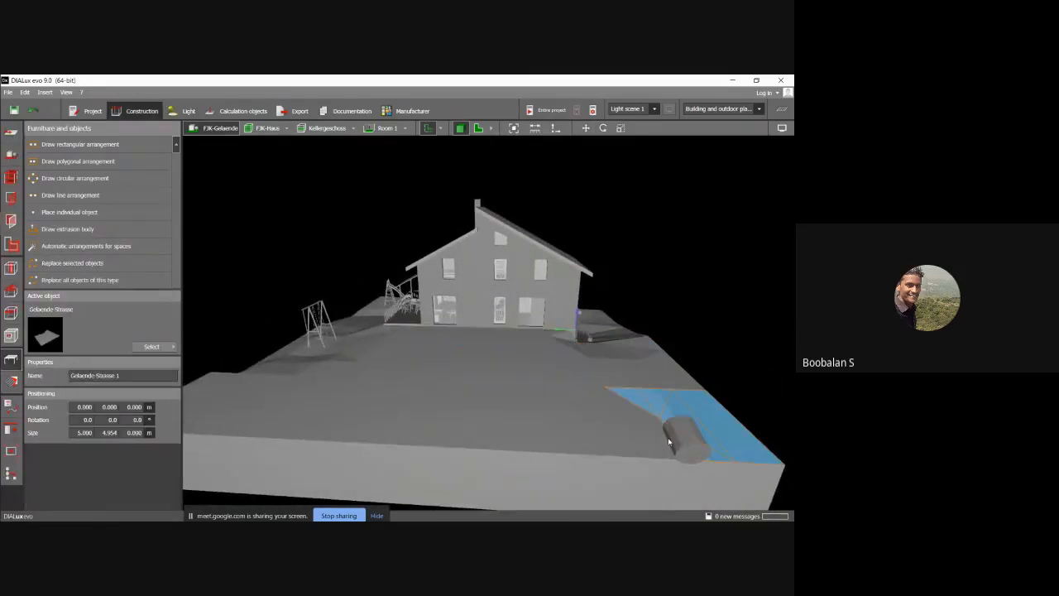
pyautogui.click(490, 381)
pyautogui.click(468, 315)
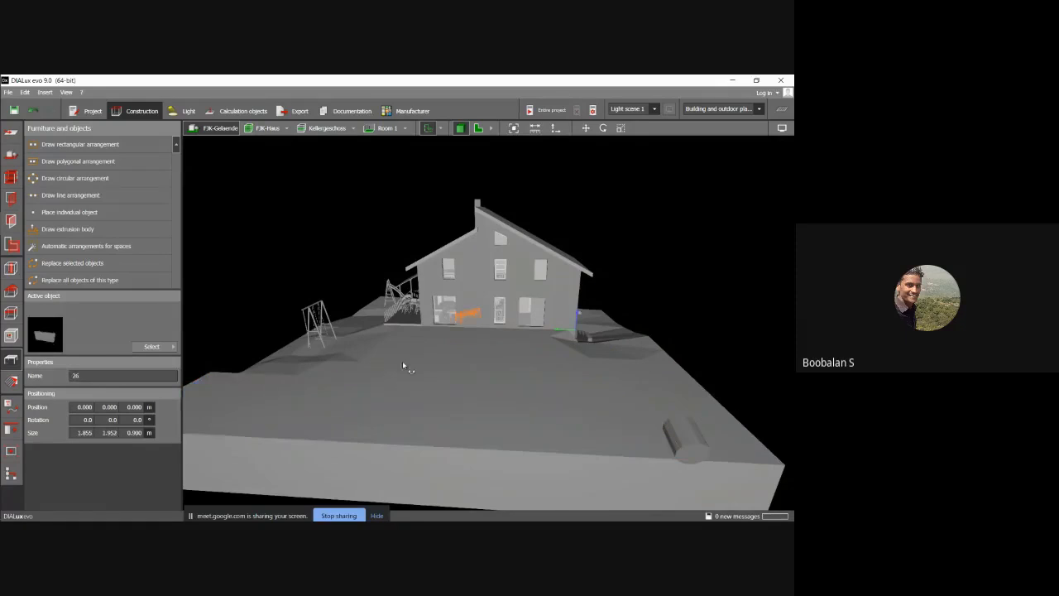
# - Place a second HNF207 floodlight on the ground near the swing frame, at about X -12.2, Y 14.7, Z 4.0 m
pyautogui.moveTo(402, 361); pyautogui.dragTo(324, 410, button='right')
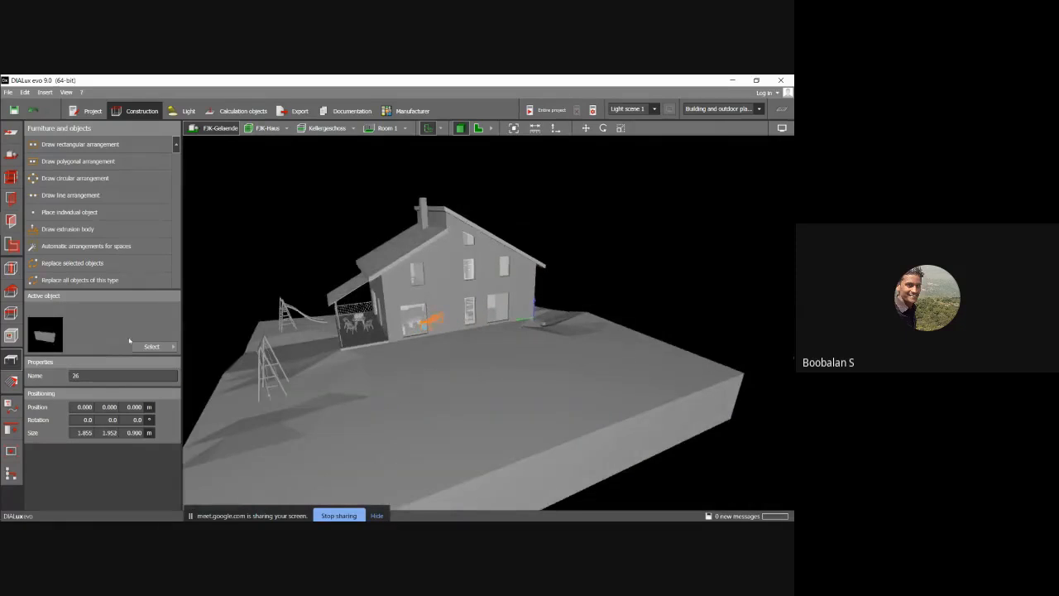
pyautogui.click(184, 111)
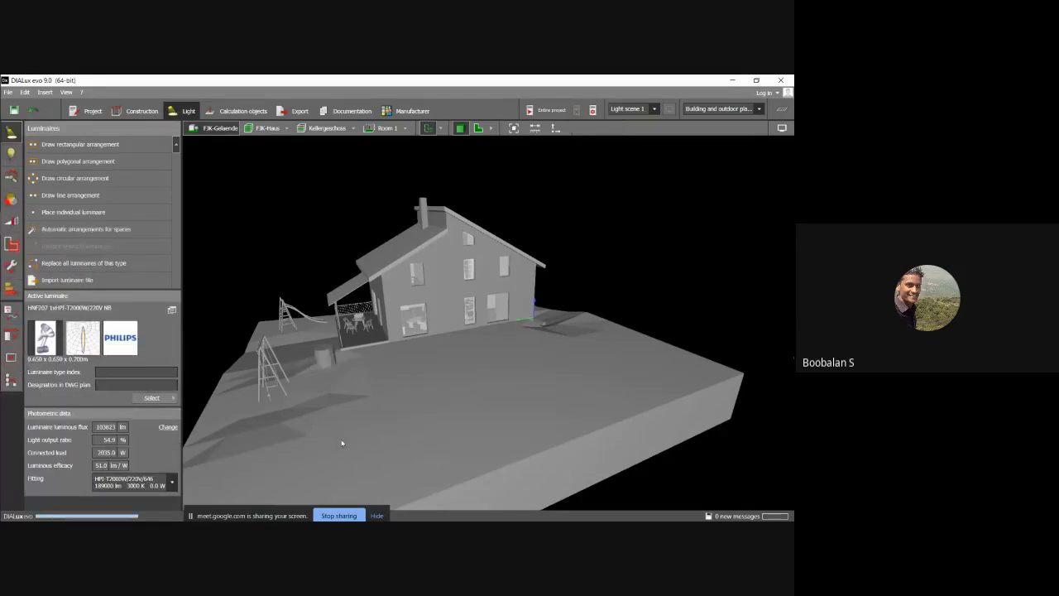
pyautogui.click(324, 355)
pyautogui.moveTo(329, 356); pyautogui.dragTo(353, 392)
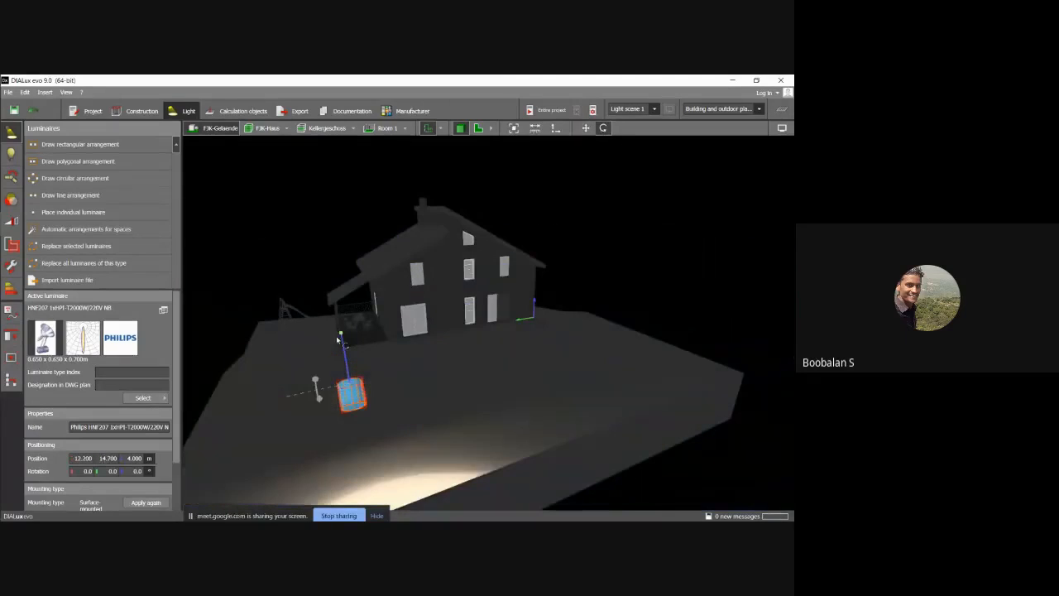
# - Aim the second floodlight at the house with a rotation of about X -8°, Y -78°, Z -16°, and deselect it
pyautogui.moveTo(354, 403); pyautogui.dragTo(334, 267)
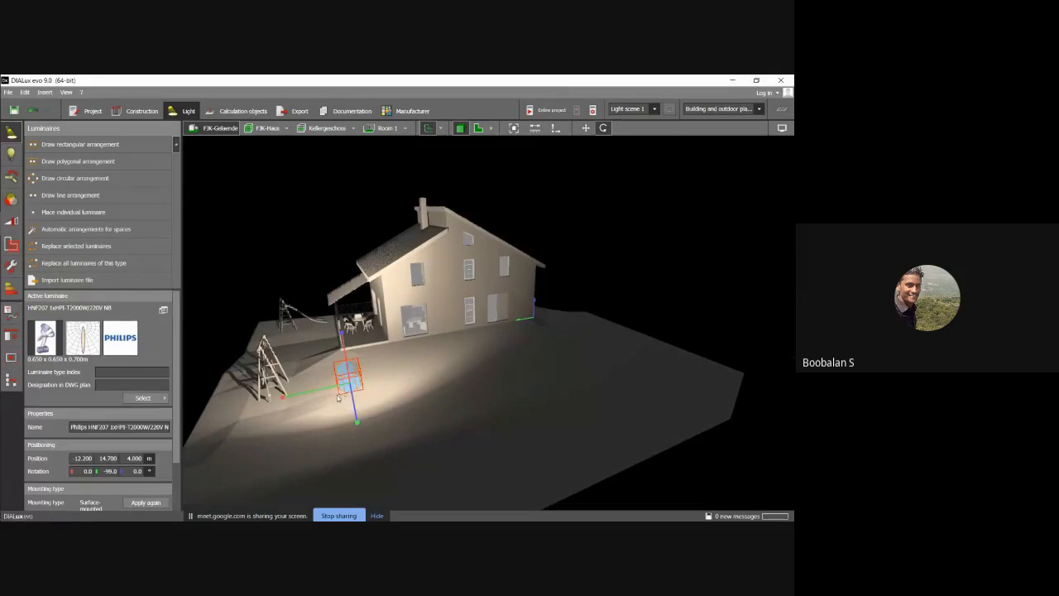
pyautogui.moveTo(356, 402)
pyautogui.mouseDown()
pyautogui.moveTo(311, 386)
pyautogui.moveTo(350, 380)
pyautogui.moveTo(342, 398)
pyautogui.mouseUp()
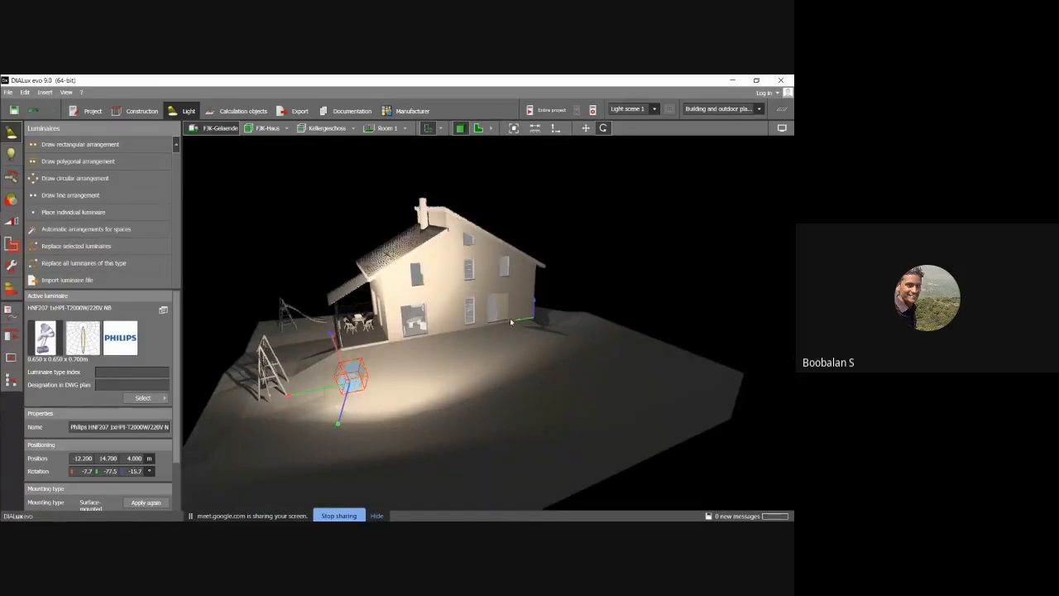
pyautogui.click(629, 210)
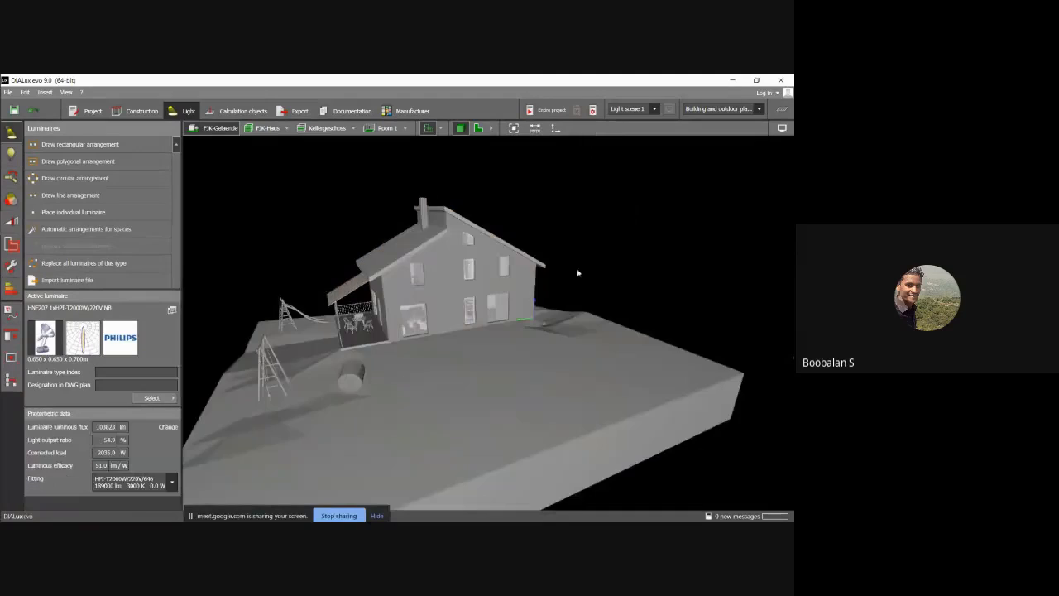
# - Move the first floodlight closer to the house, to about X -12.9, Y 2.6 m, and deselect it
pyautogui.moveTo(563, 339); pyautogui.dragTo(532, 341, button='right')
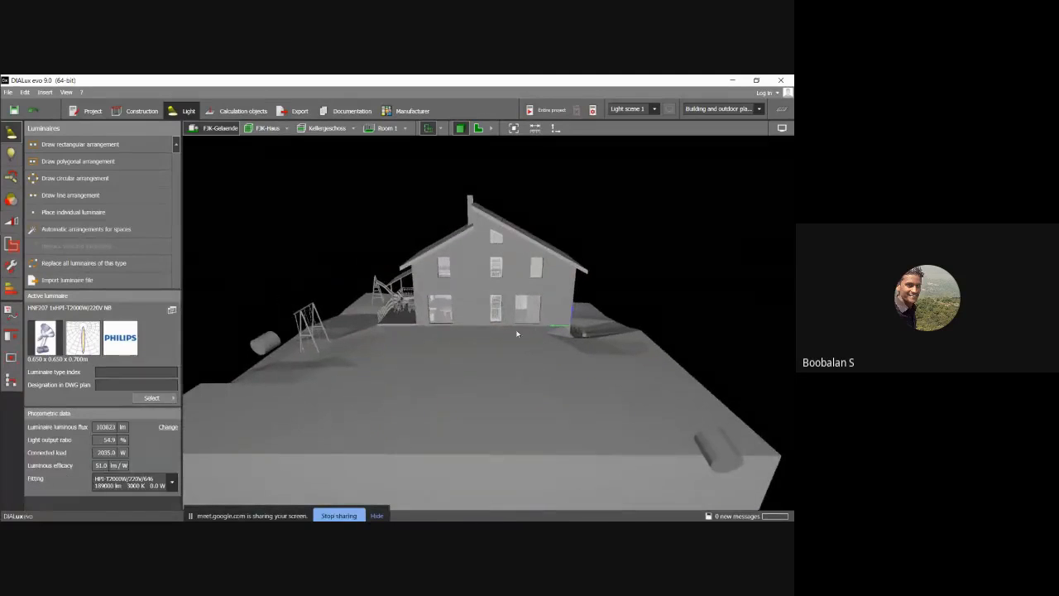
pyautogui.click(712, 444)
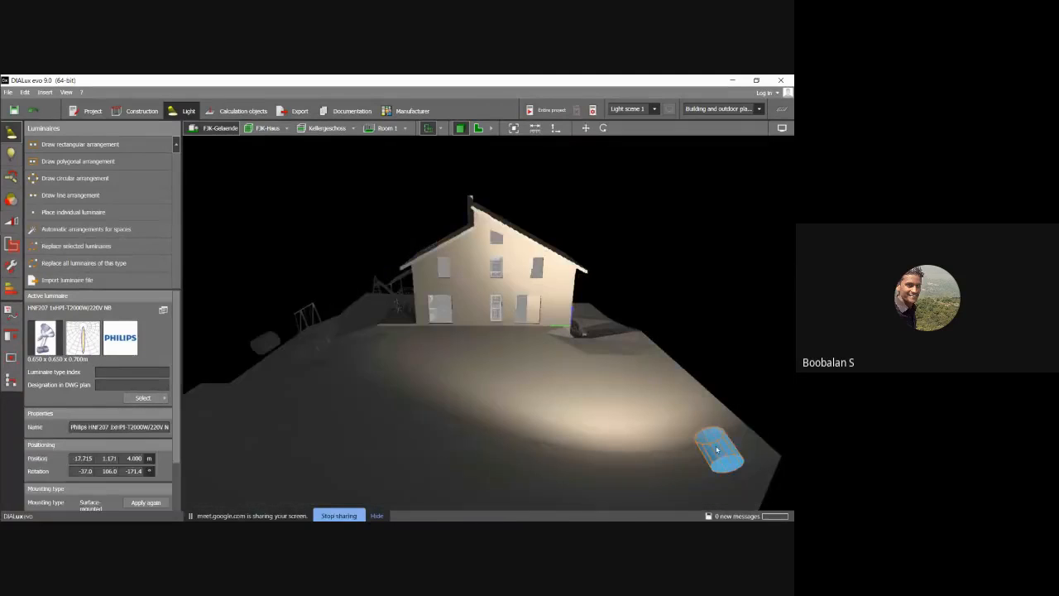
pyautogui.moveTo(709, 441); pyautogui.dragTo(714, 452, button='right')
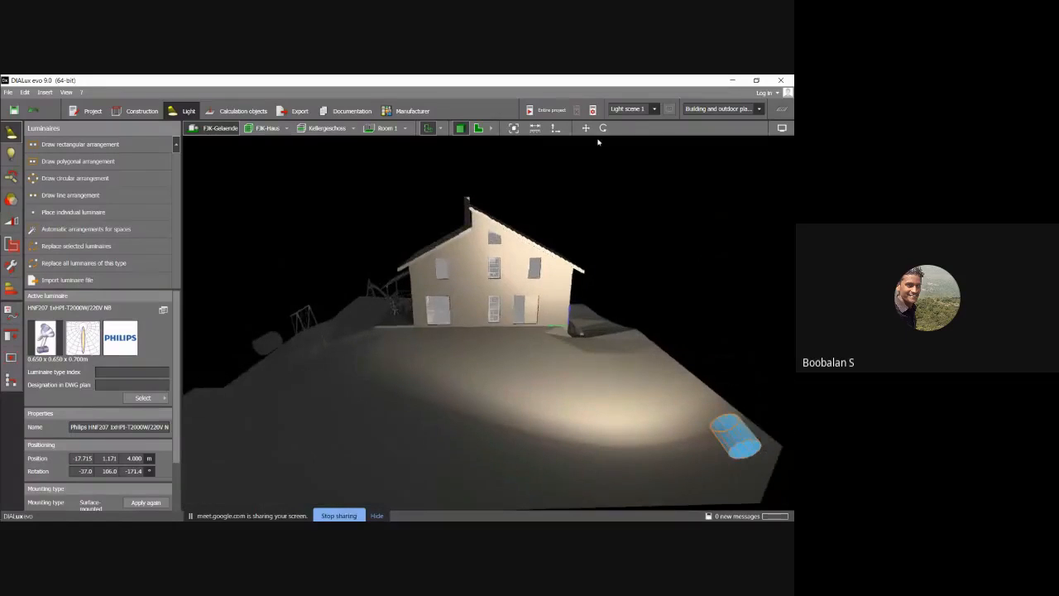
pyautogui.click(586, 129)
pyautogui.moveTo(731, 443); pyautogui.dragTo(597, 350)
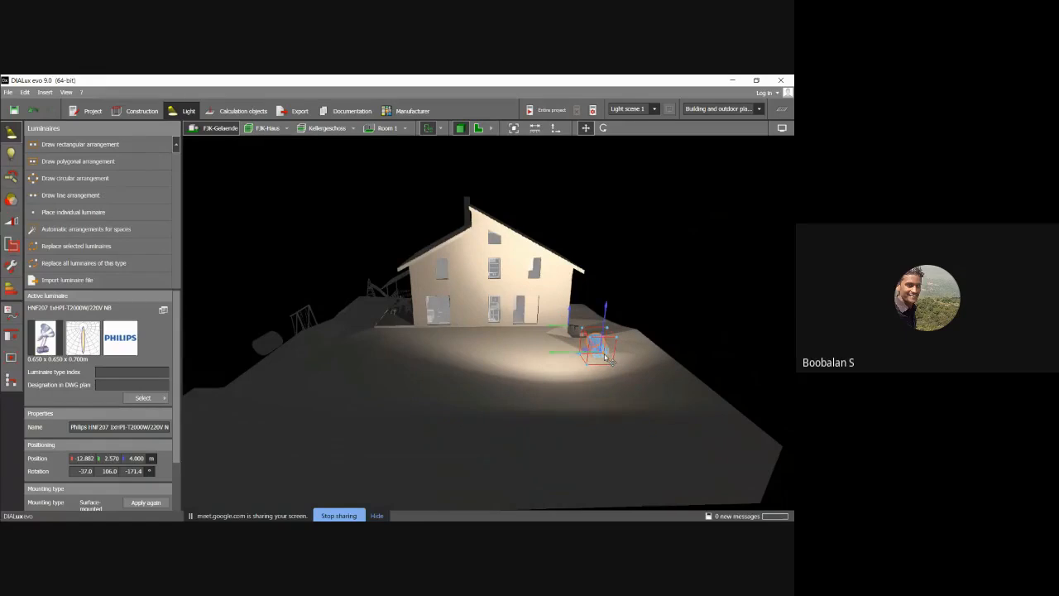
pyautogui.click(421, 346)
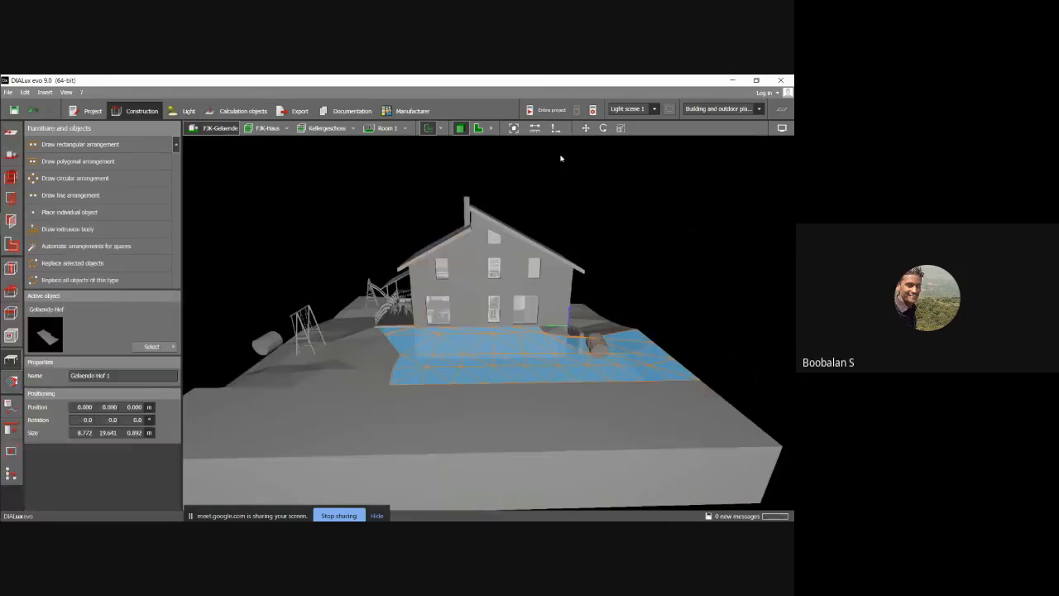
# - Compare the light that each floodlight throws on the gable wall, and examine the first floodlight's positioning and mounting heights
pyautogui.click(268, 344)
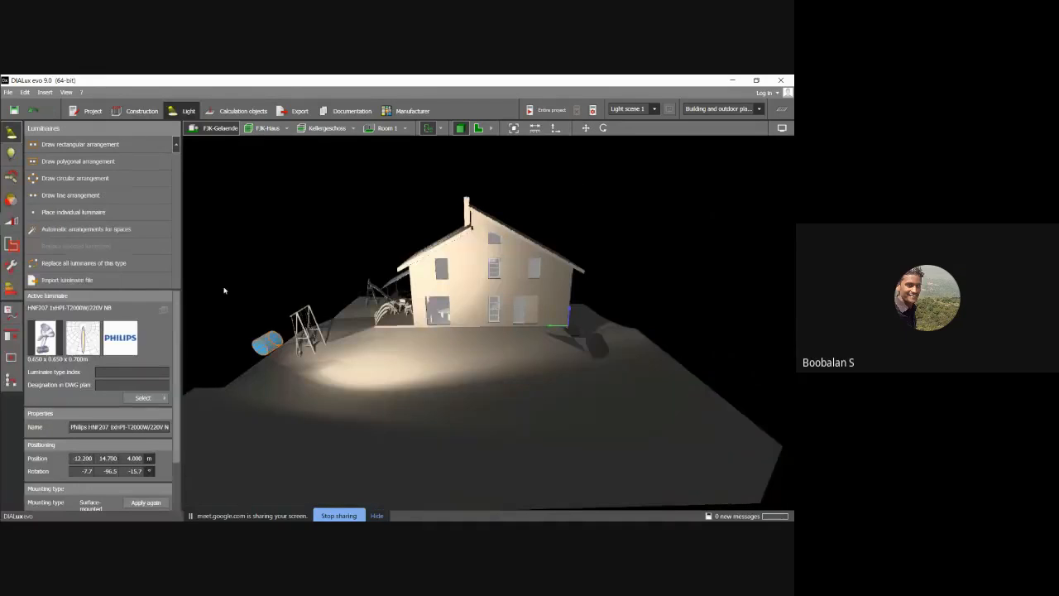
pyautogui.moveTo(224, 291); pyautogui.dragTo(263, 343, button='right')
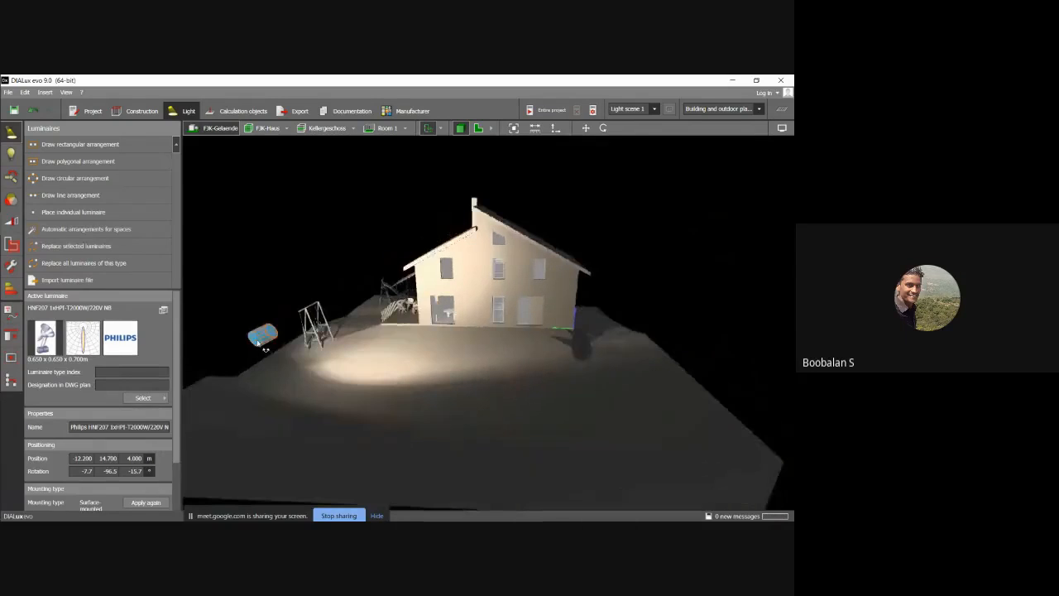
pyautogui.click(583, 348)
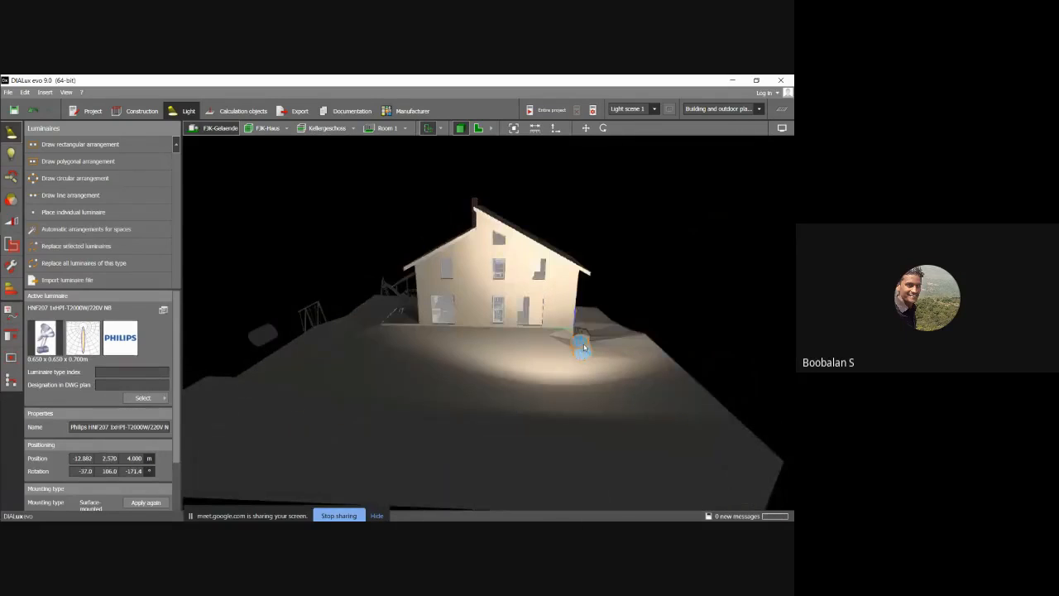
pyautogui.click(257, 337)
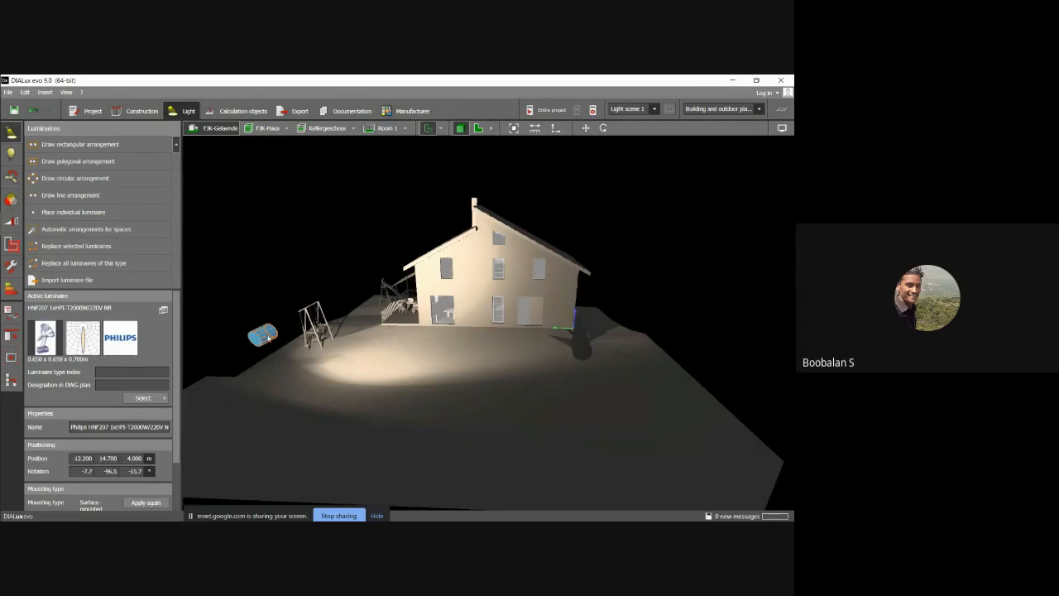
pyautogui.click(584, 348)
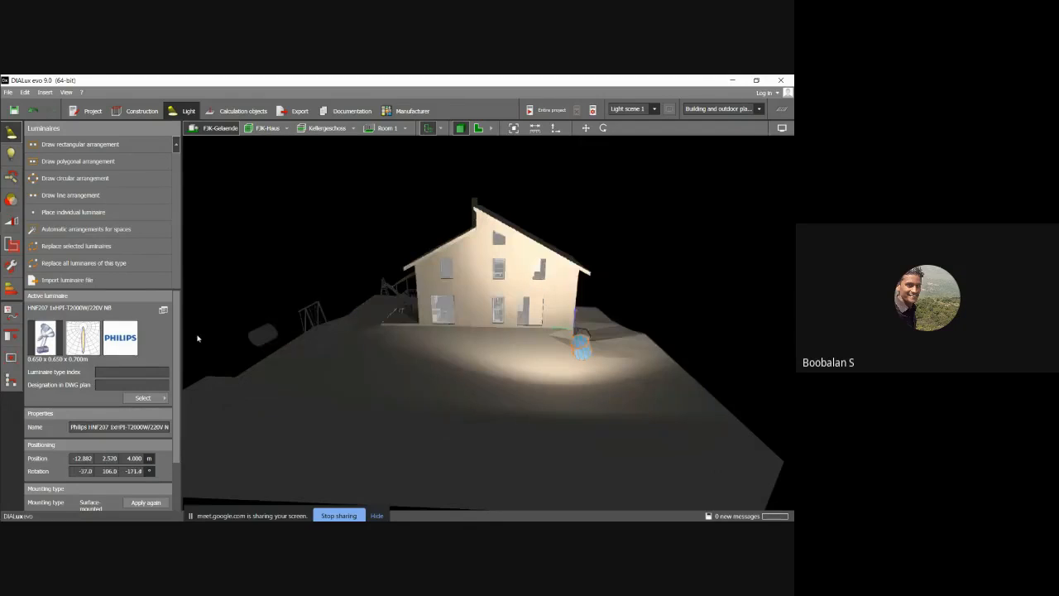
pyautogui.scroll(-1, 177, 335)
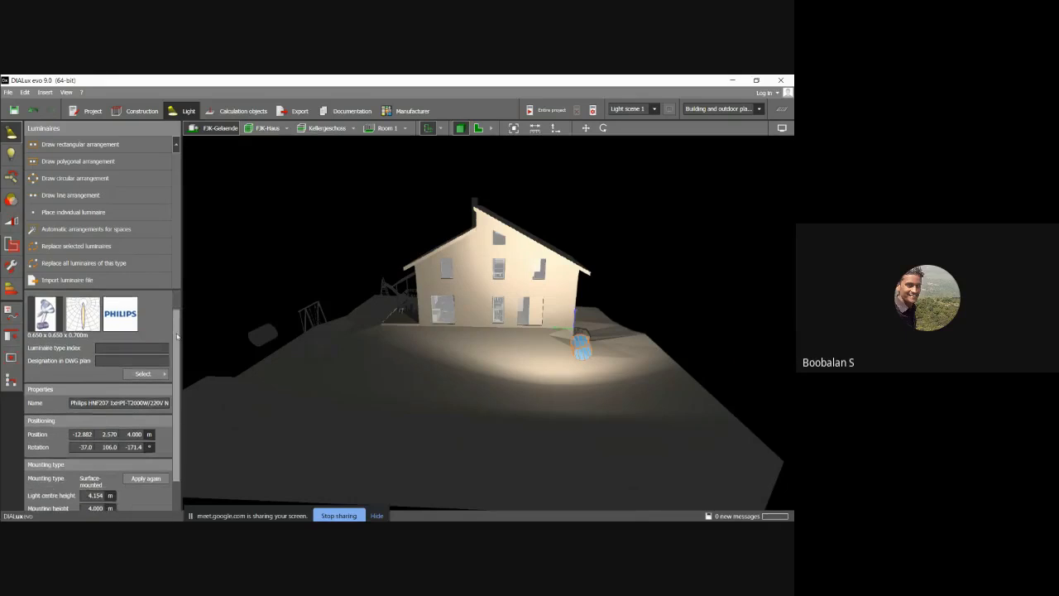
pyautogui.scroll(-1, 177, 335)
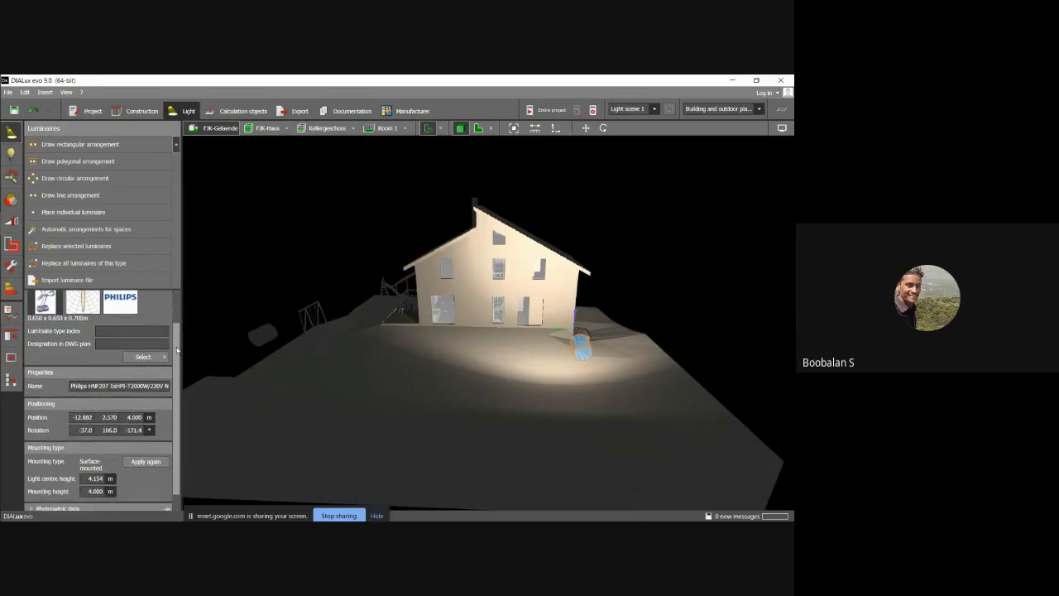
pyautogui.click(82, 212)
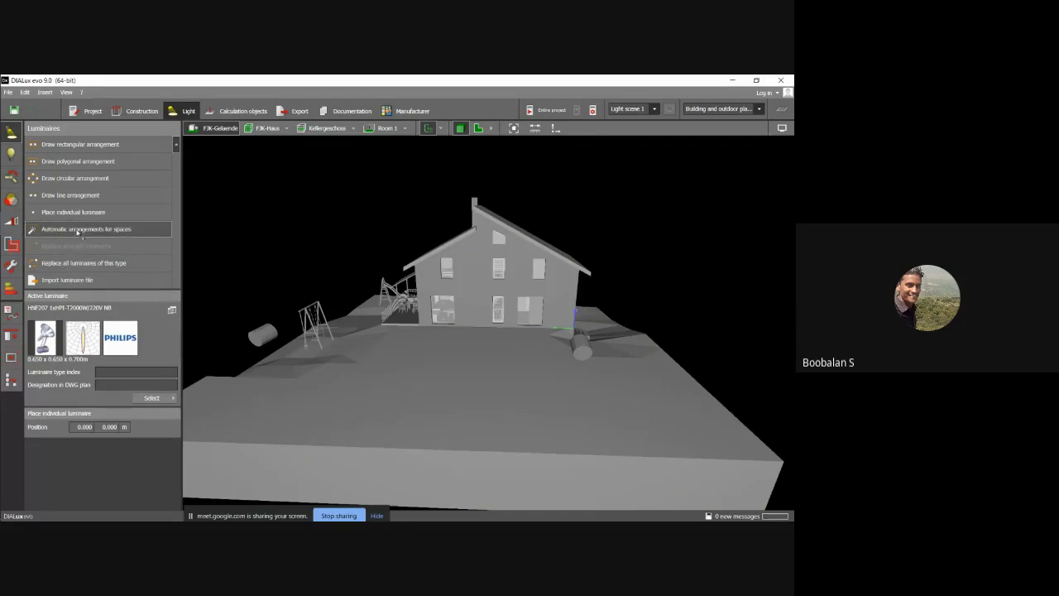
pyautogui.click(77, 233)
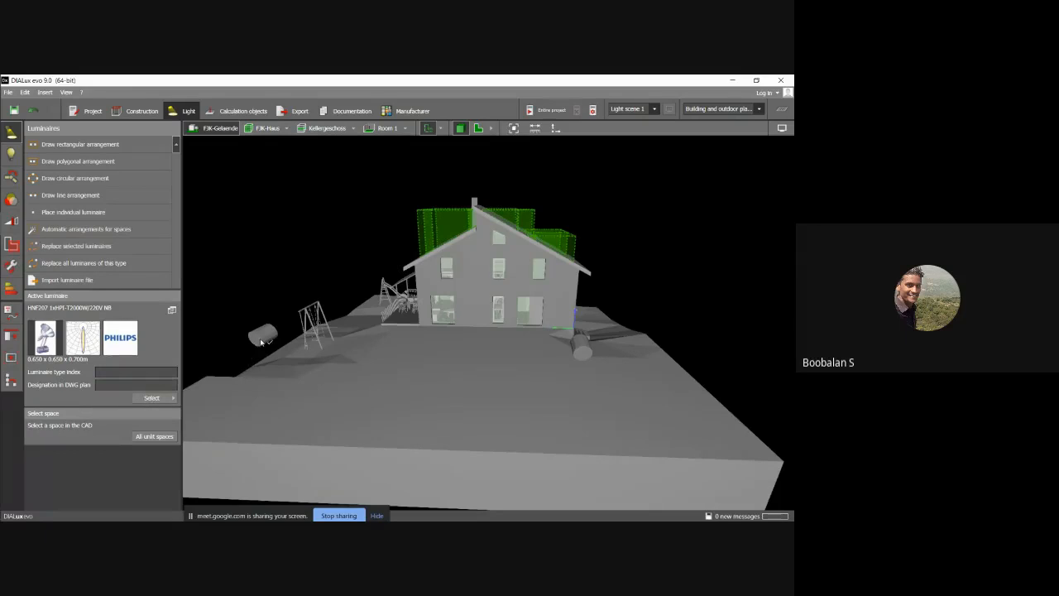
pyautogui.click(453, 326)
pyautogui.click(472, 248)
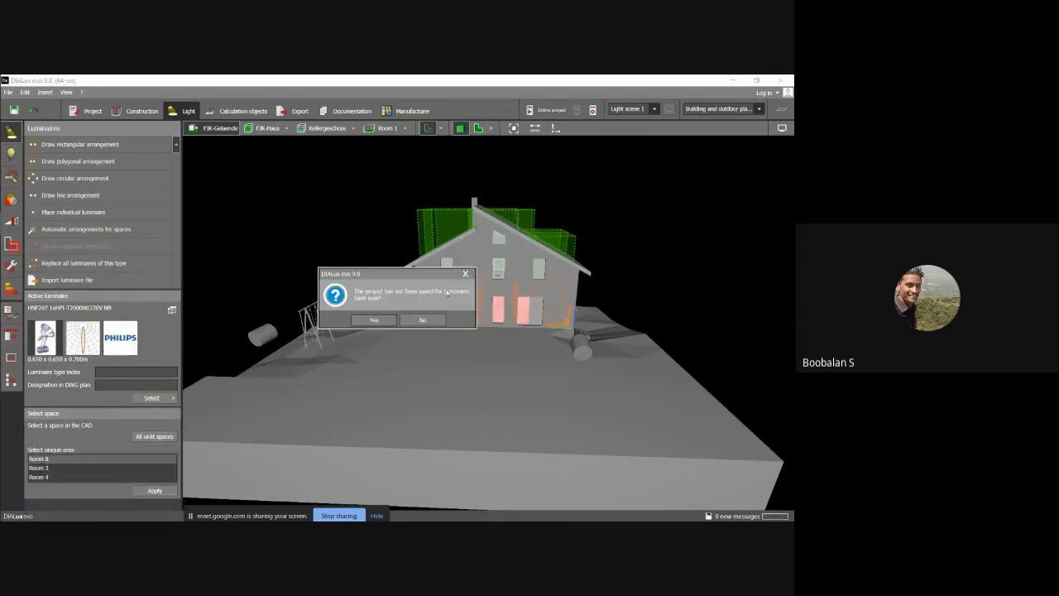
pyautogui.click(466, 274)
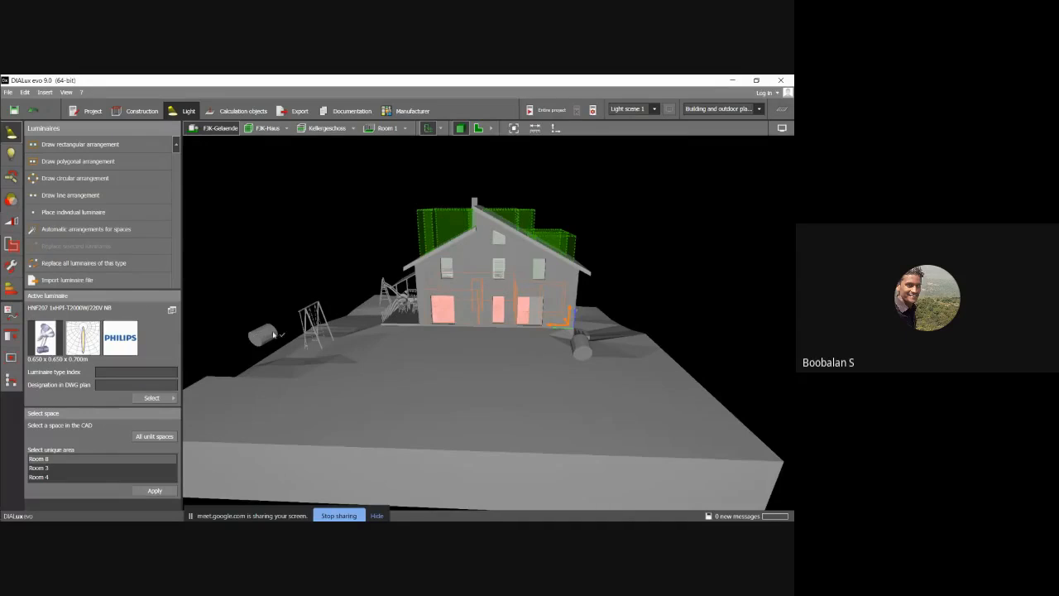
pyautogui.click(265, 339)
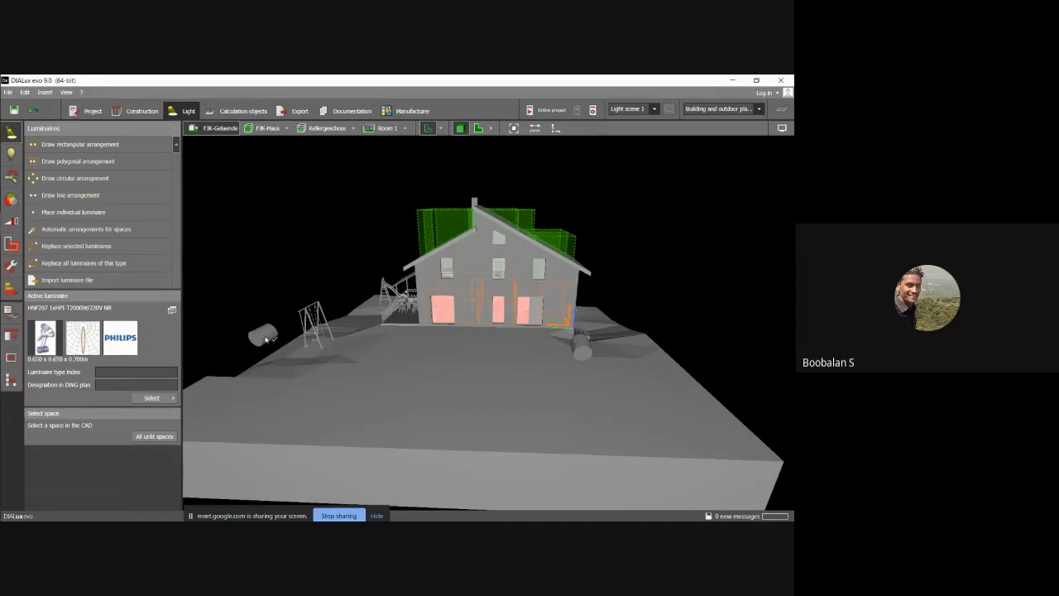
pyautogui.click(515, 130)
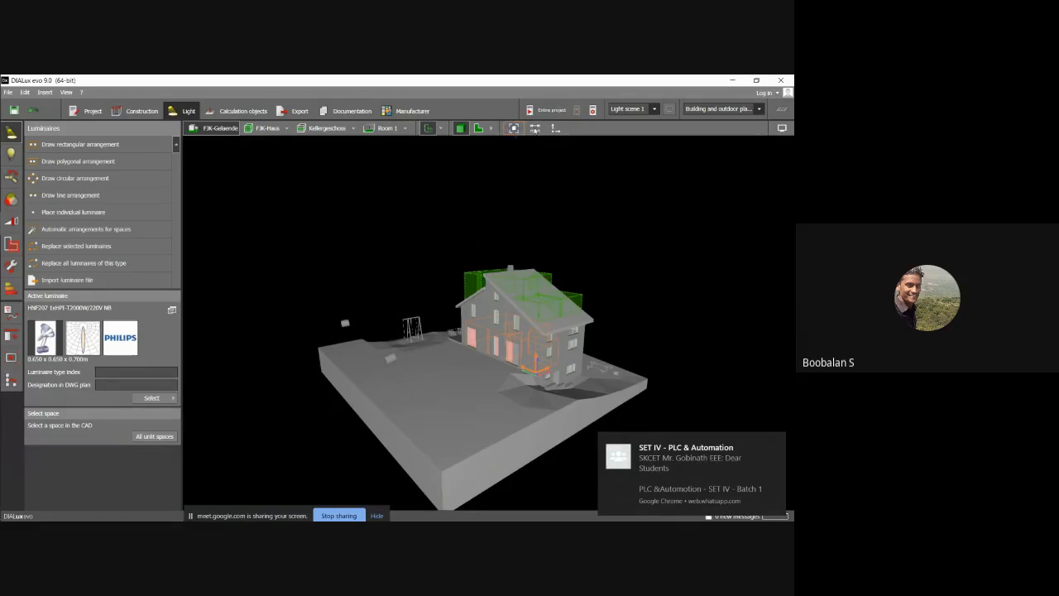
pyautogui.press('Escape')
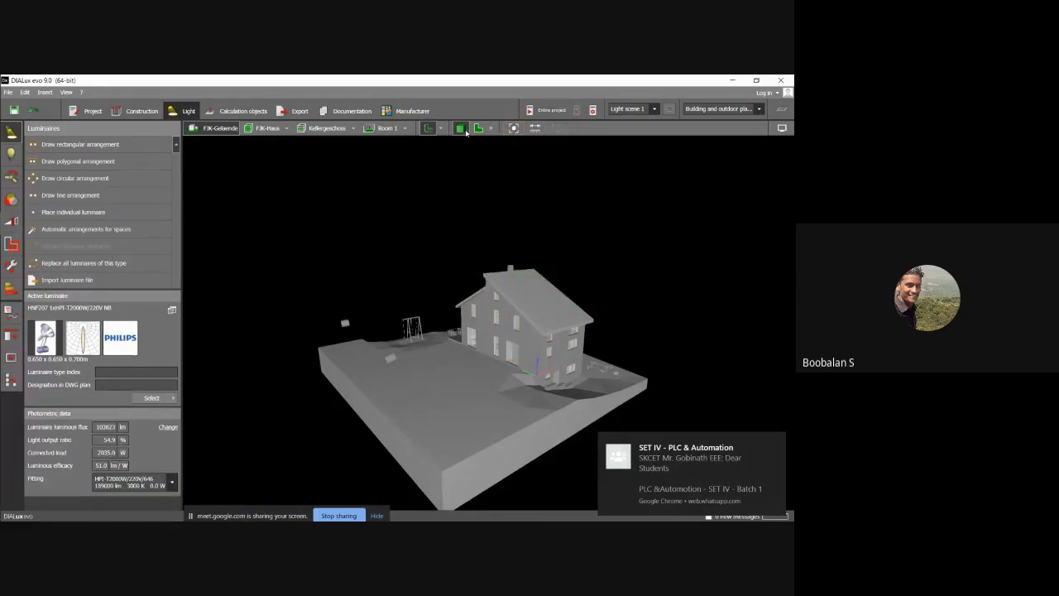
pyautogui.click(479, 128)
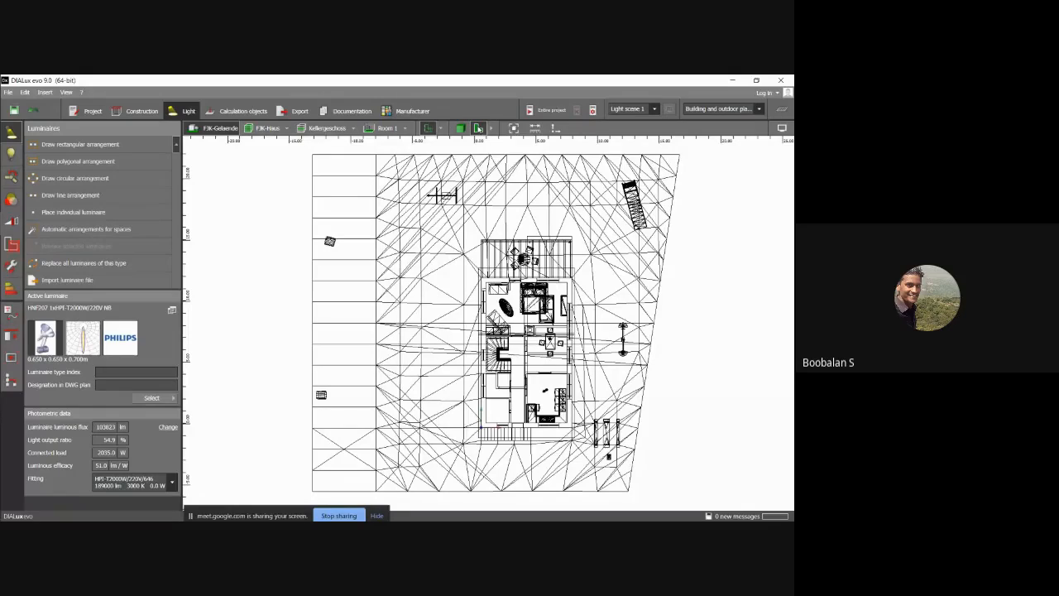
pyautogui.click(461, 129)
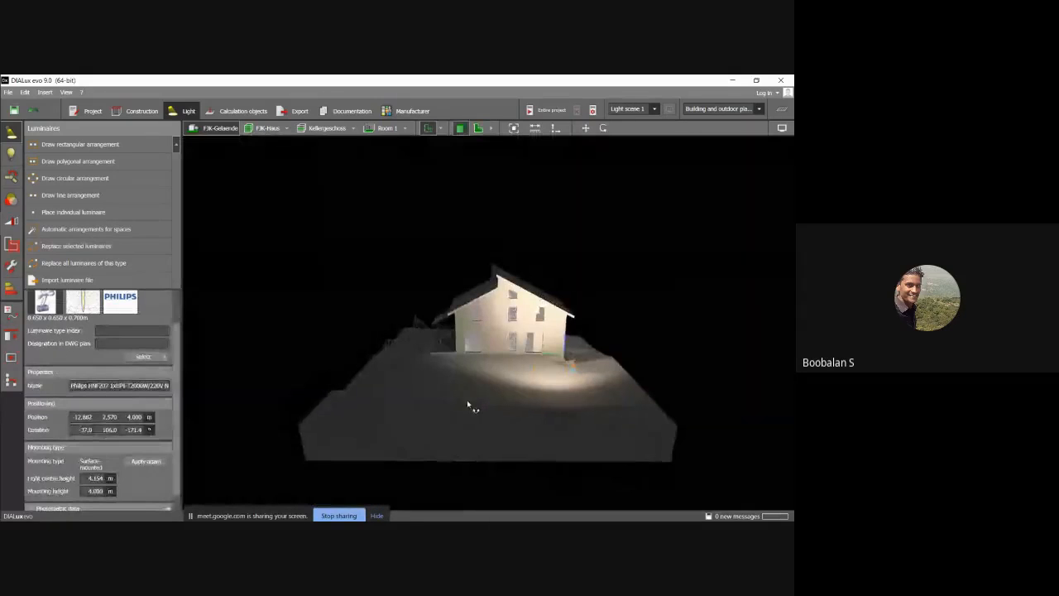
# - Try X positions of -10 and -5 m for the floodlight near the swing frame, and settle on -15 m
pyautogui.click(398, 371)
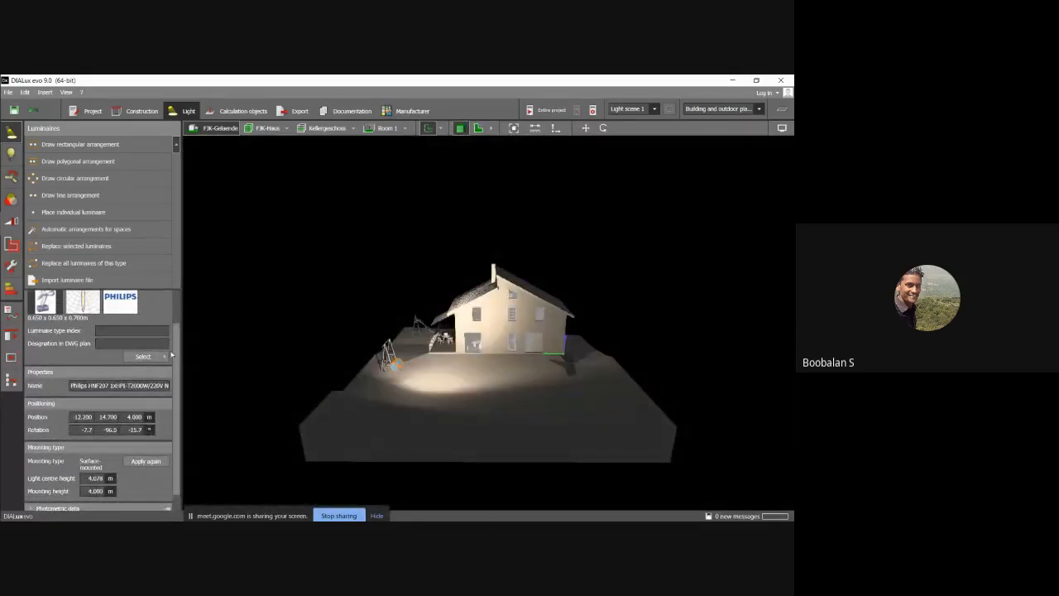
pyautogui.scroll(-1, 124, 385)
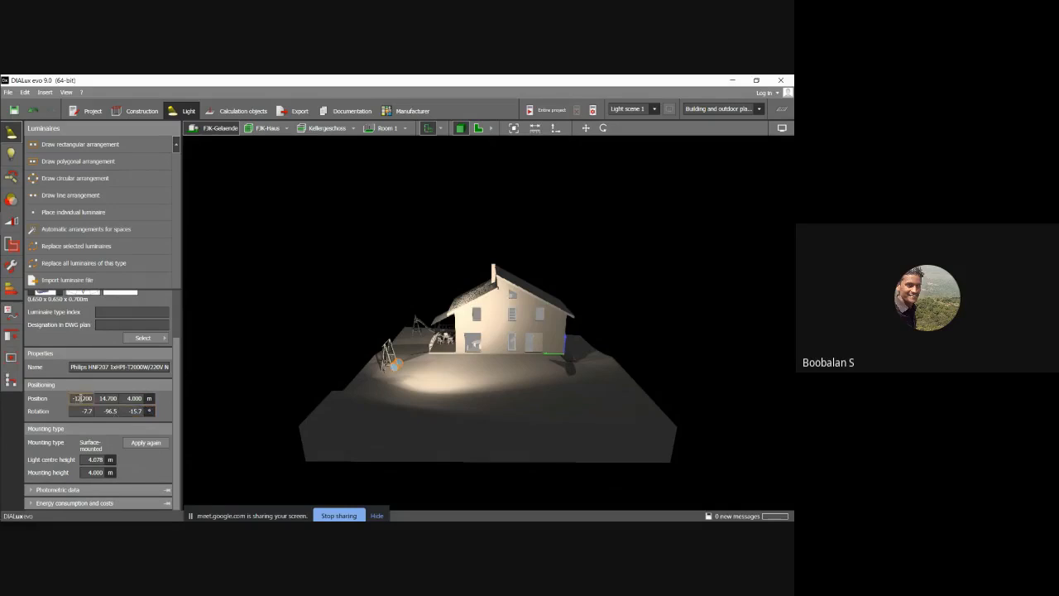
pyautogui.click(85, 398)
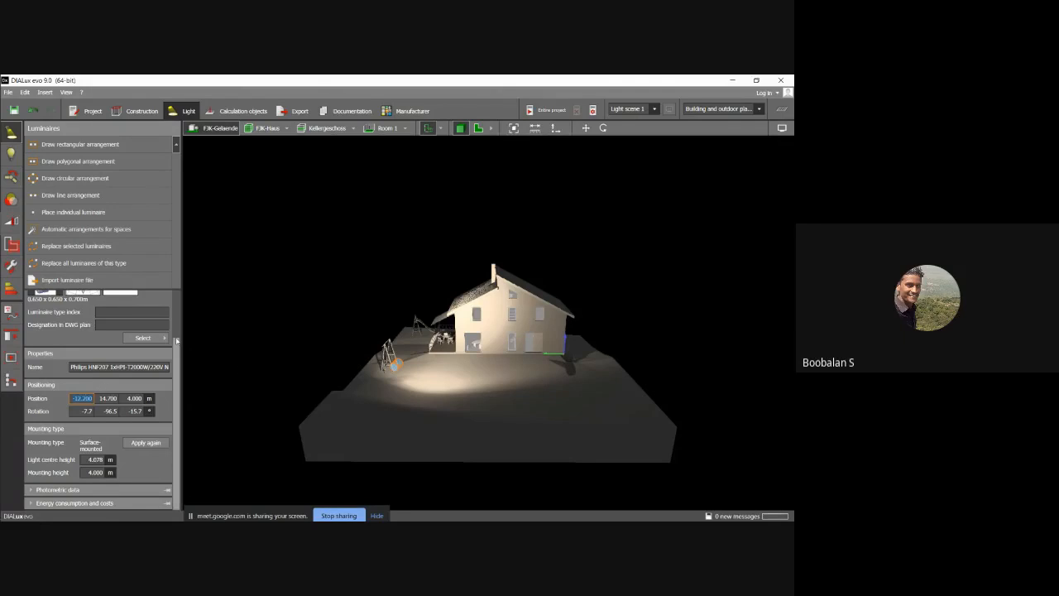
pyautogui.write('-10')
pyautogui.press('Return')
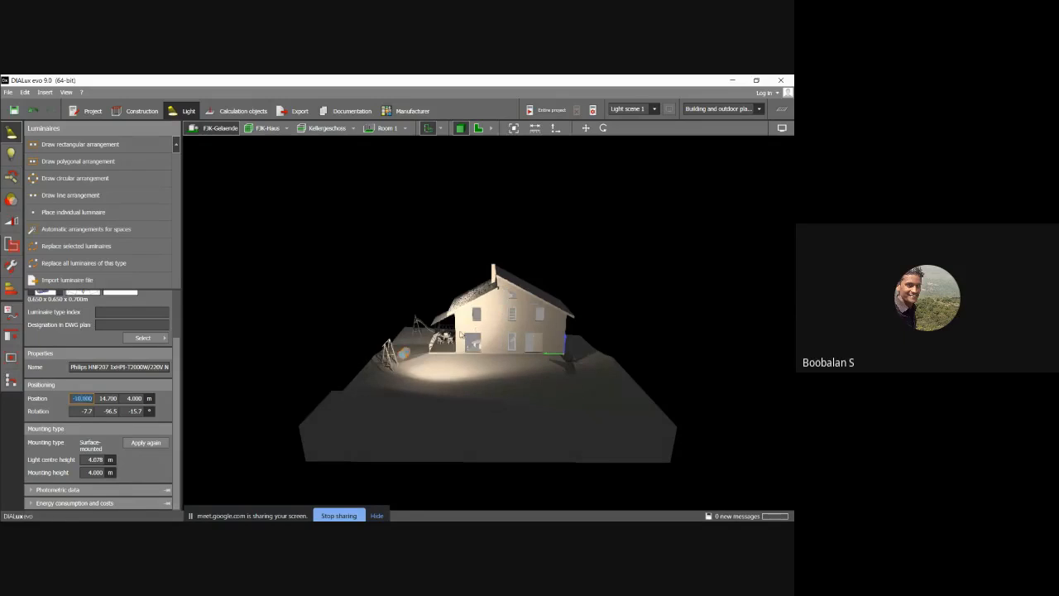
pyautogui.write('-5')
pyautogui.press('Return')
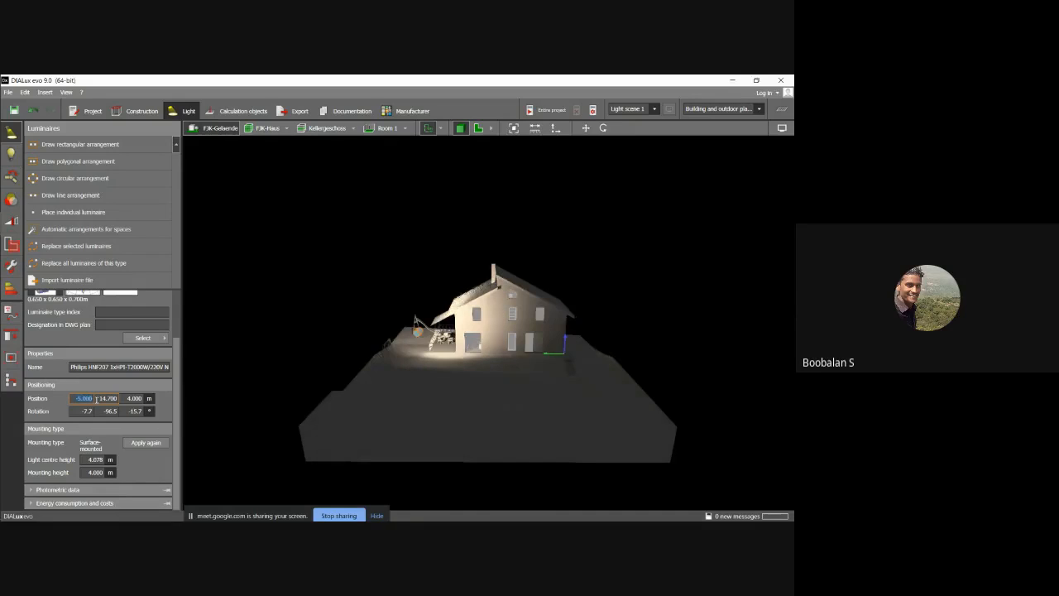
pyautogui.write('-15')
pyautogui.press('Return')
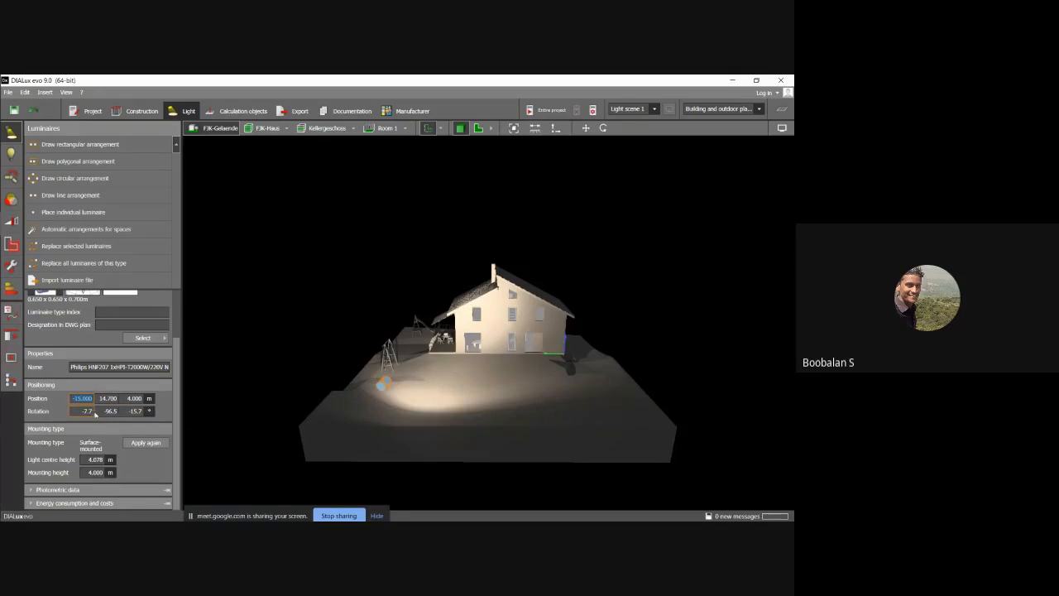
# - Set the first floodlight's X position to -15 m and its light centre height to 0.5 m
pyautogui.click(575, 370)
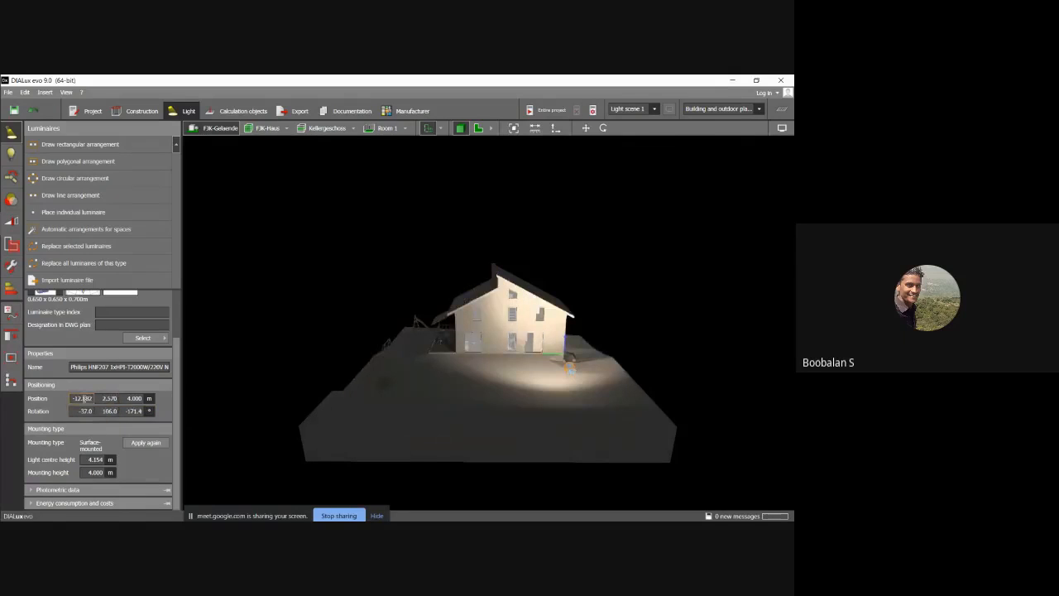
pyautogui.write('-15')
pyautogui.press('Return')
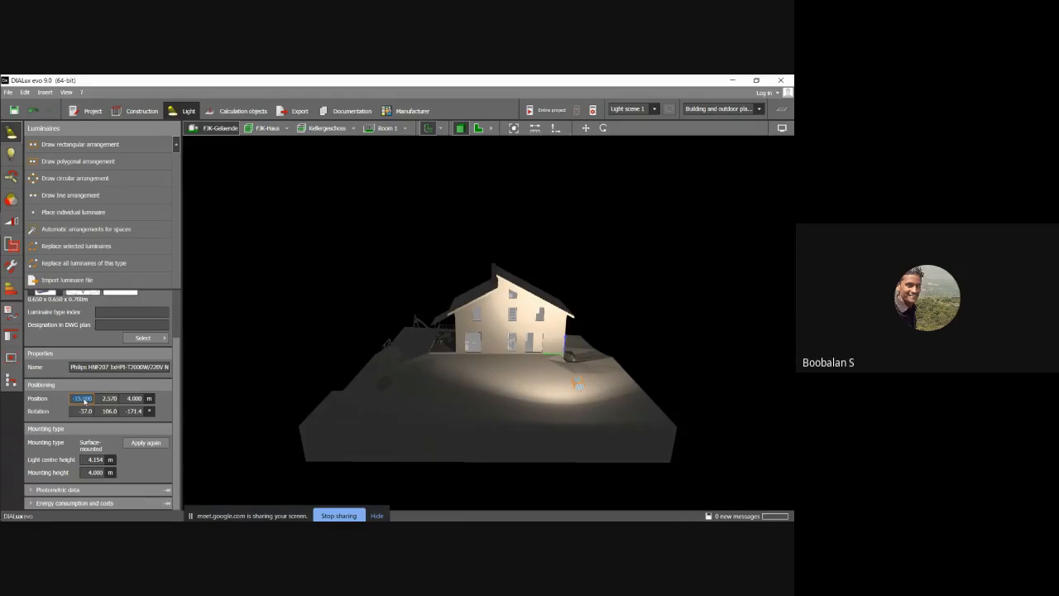
pyautogui.click(96, 459)
pyautogui.doubleClick(100, 459)
pyautogui.write('6')
pyautogui.press('Return')
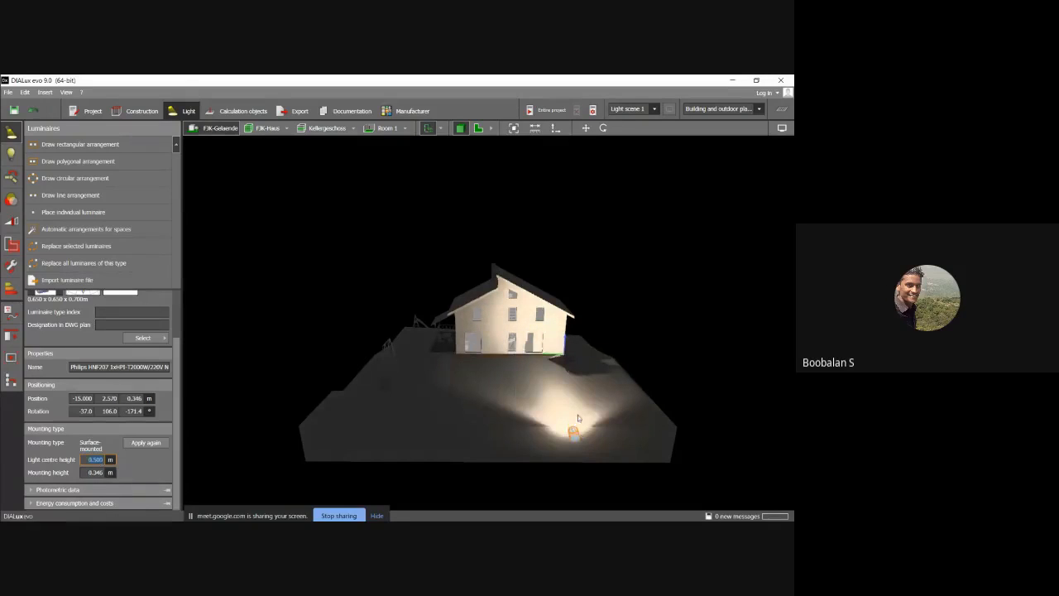
# - Set the light centre height of the floodlight near the swing frame to 0.5 m
pyautogui.click(388, 384)
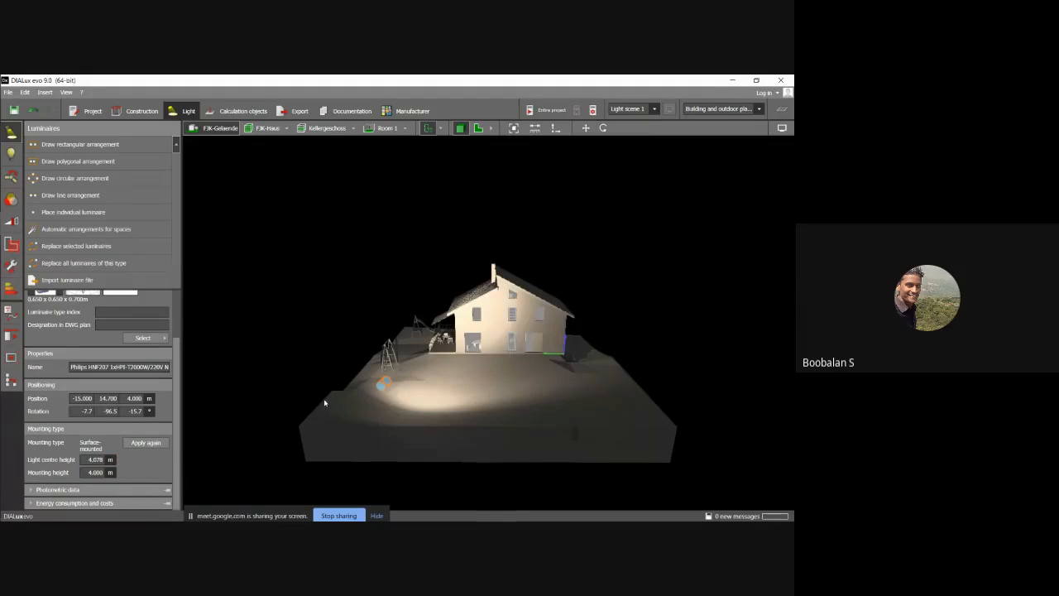
pyautogui.click(100, 461)
pyautogui.write('0.5')
pyautogui.press('Return')
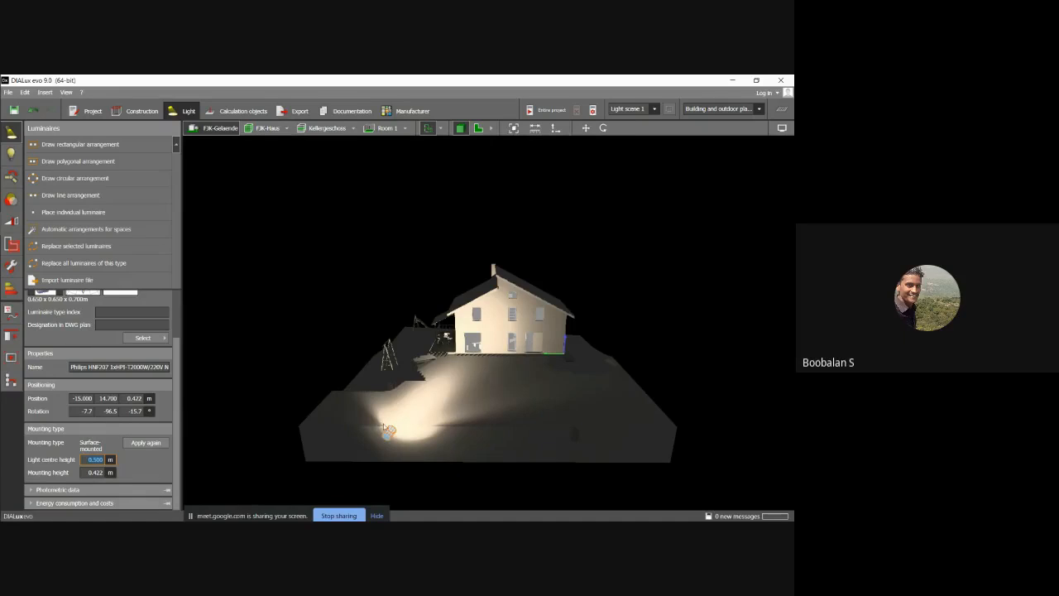
# - Reselect the lowered first floodlight at Y 2.57 m to check its light on the gable wall
pyautogui.click(420, 379)
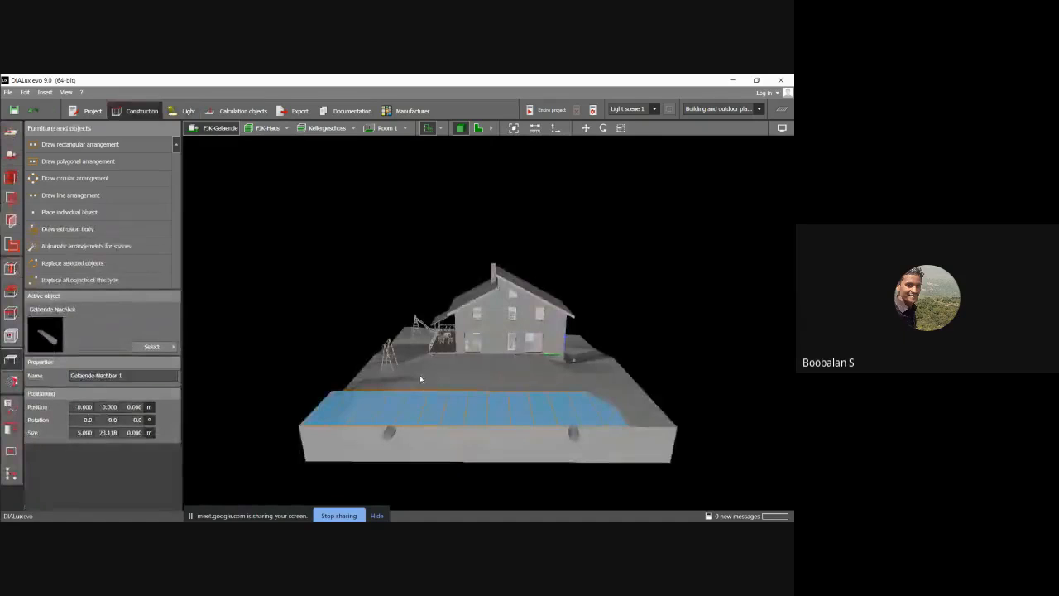
pyautogui.click(388, 431)
pyautogui.click(576, 445)
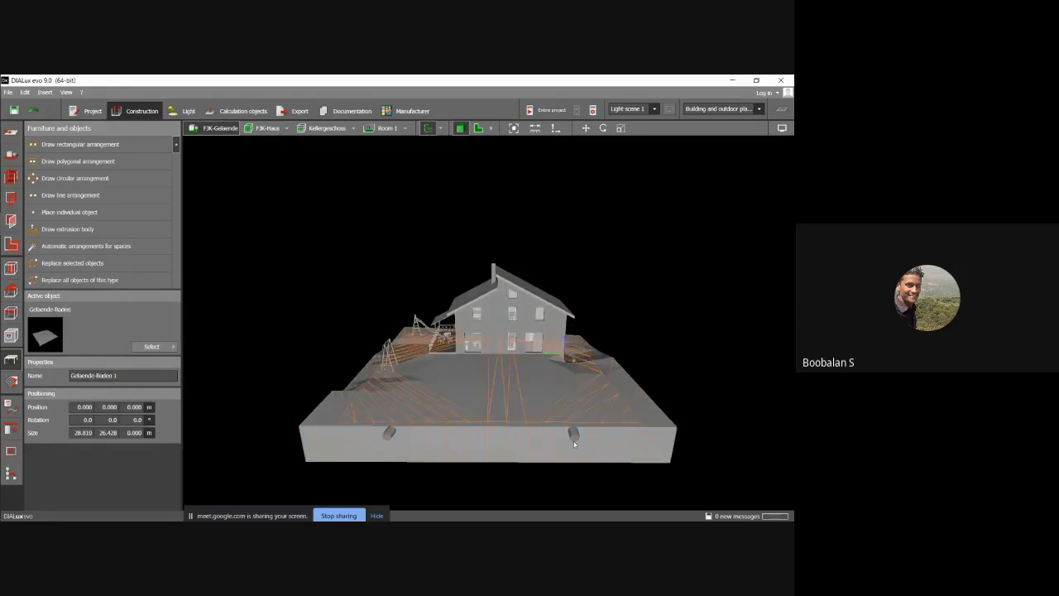
pyautogui.click(575, 433)
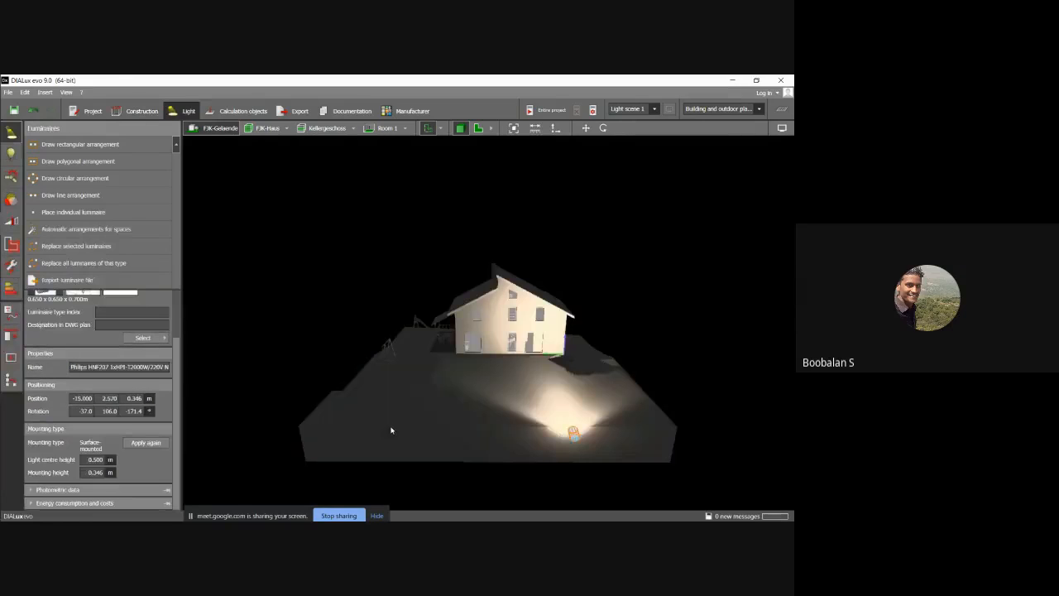
# - Rotate the first floodlight to a Y rotation of 118° and tilt the floodlight near the swing frame slightly
pyautogui.click(605, 129)
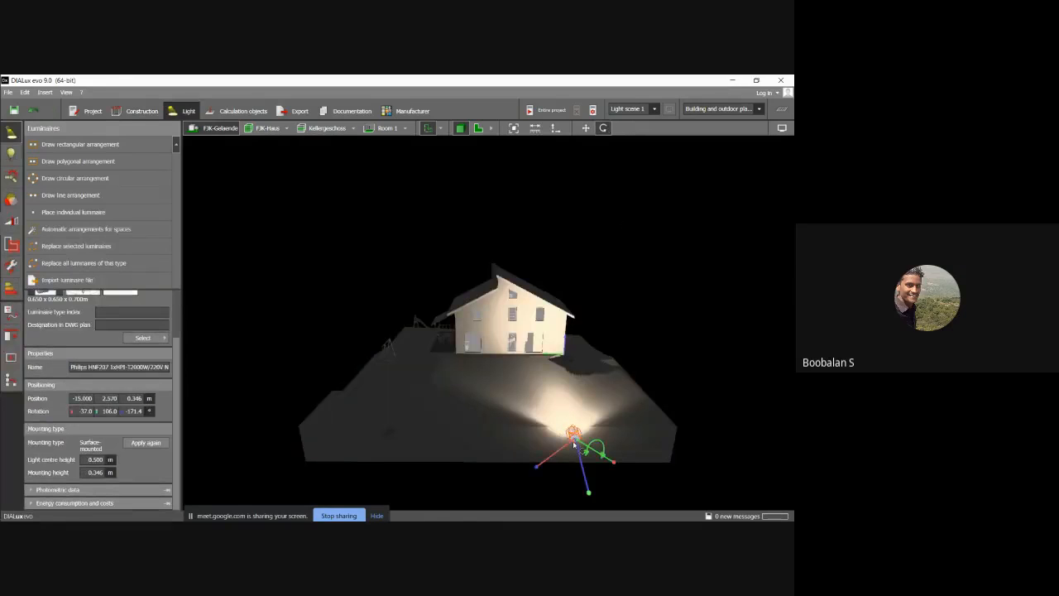
pyautogui.moveTo(572, 445)
pyautogui.mouseDown()
pyautogui.moveTo(607, 471)
pyautogui.moveTo(593, 462)
pyautogui.moveTo(607, 463)
pyautogui.moveTo(569, 471)
pyautogui.moveTo(577, 441)
pyautogui.mouseUp()
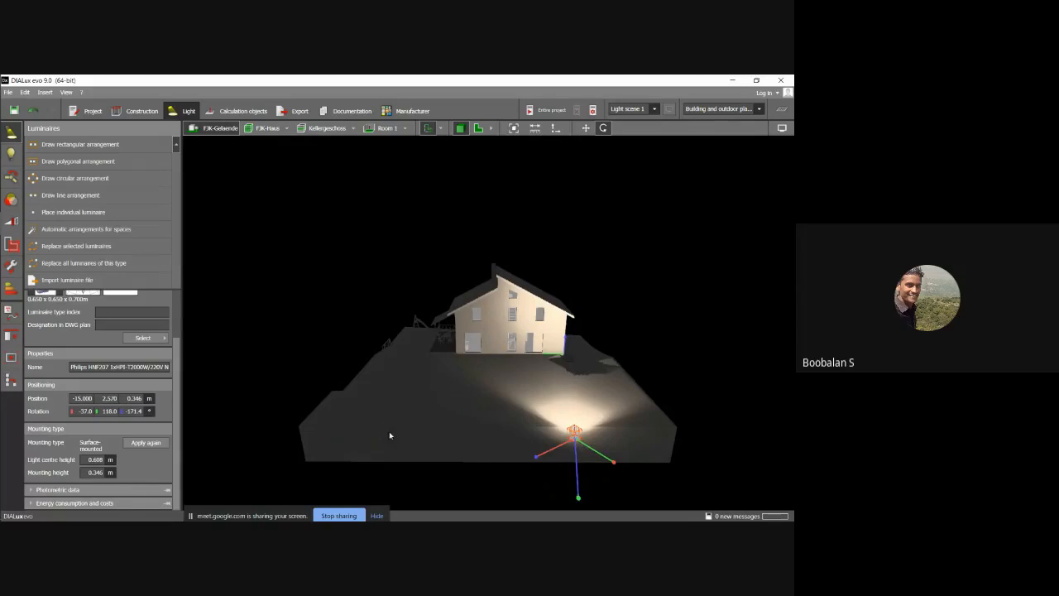
pyautogui.click(390, 435)
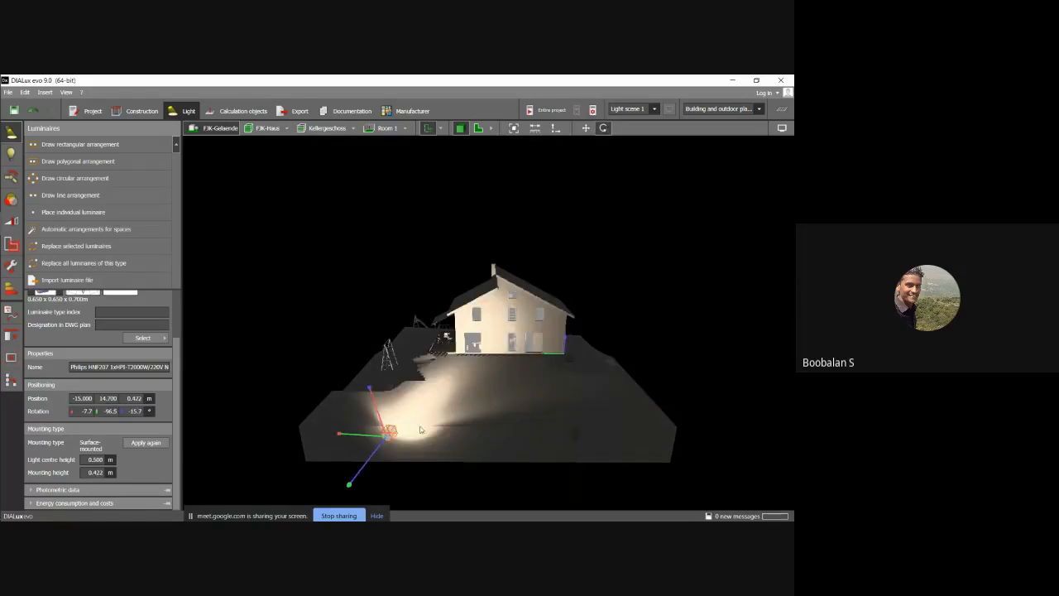
pyautogui.moveTo(375, 458); pyautogui.dragTo(372, 466)
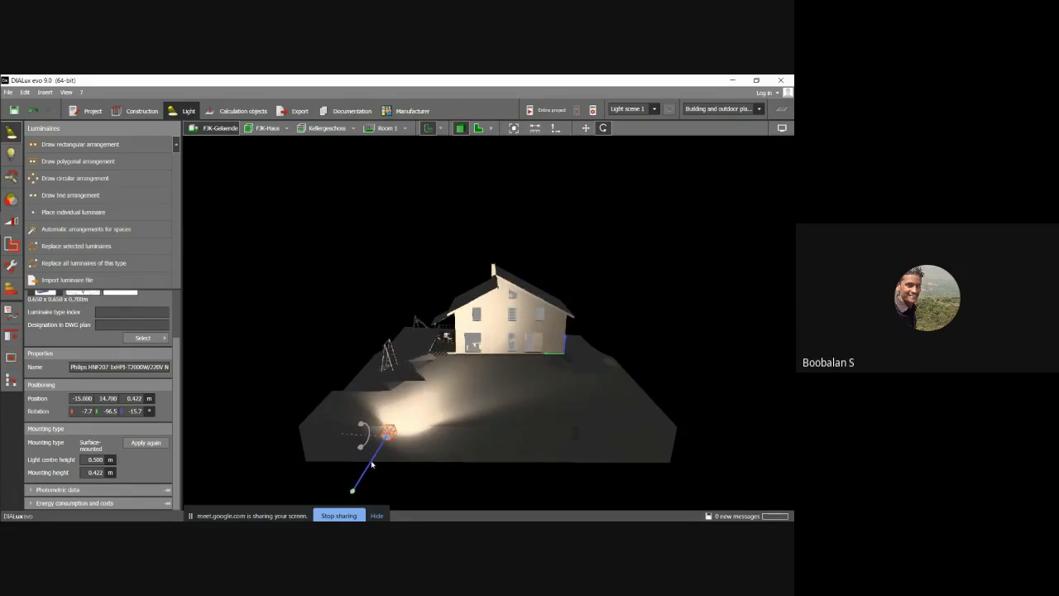
# - Compare both floodlights' light on the facade, show the first floodlight's photometric data and open its lamp properties
pyautogui.click(571, 435)
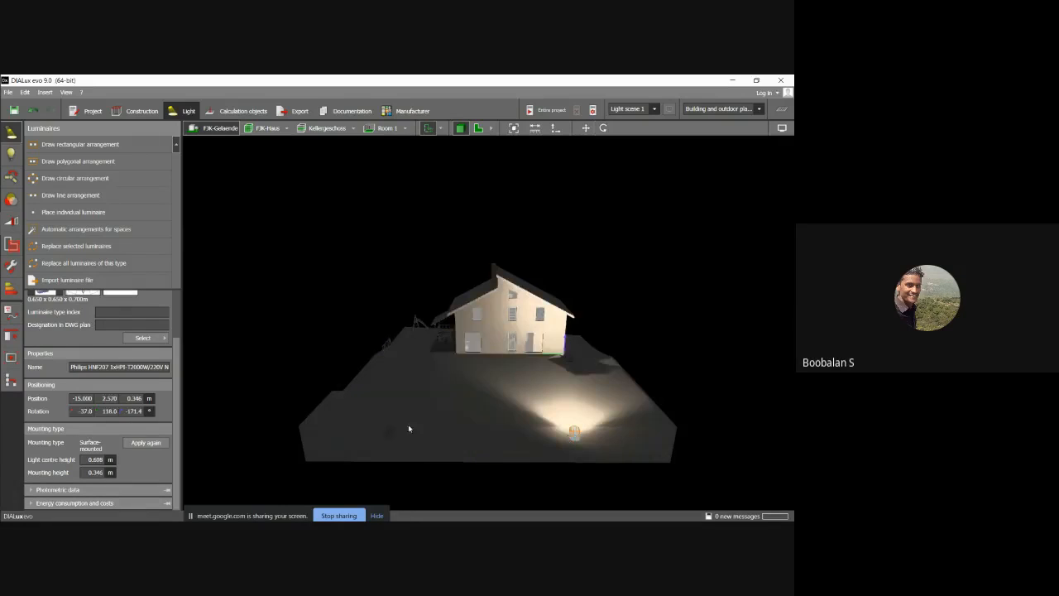
pyautogui.click(393, 438)
pyautogui.click(578, 439)
pyautogui.click(34, 490)
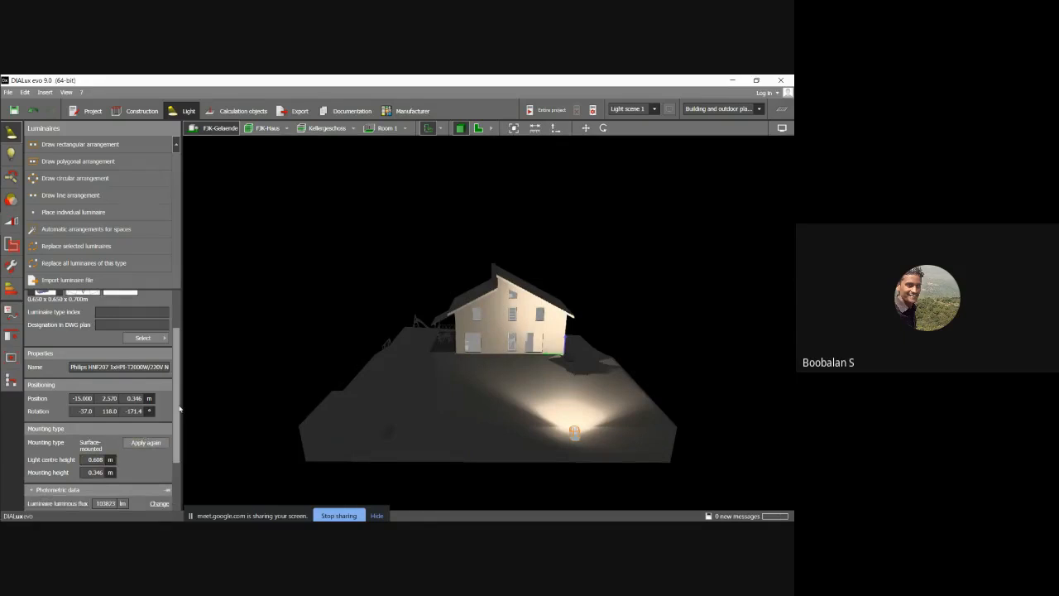
pyautogui.moveTo(179, 408); pyautogui.dragTo(306, 447)
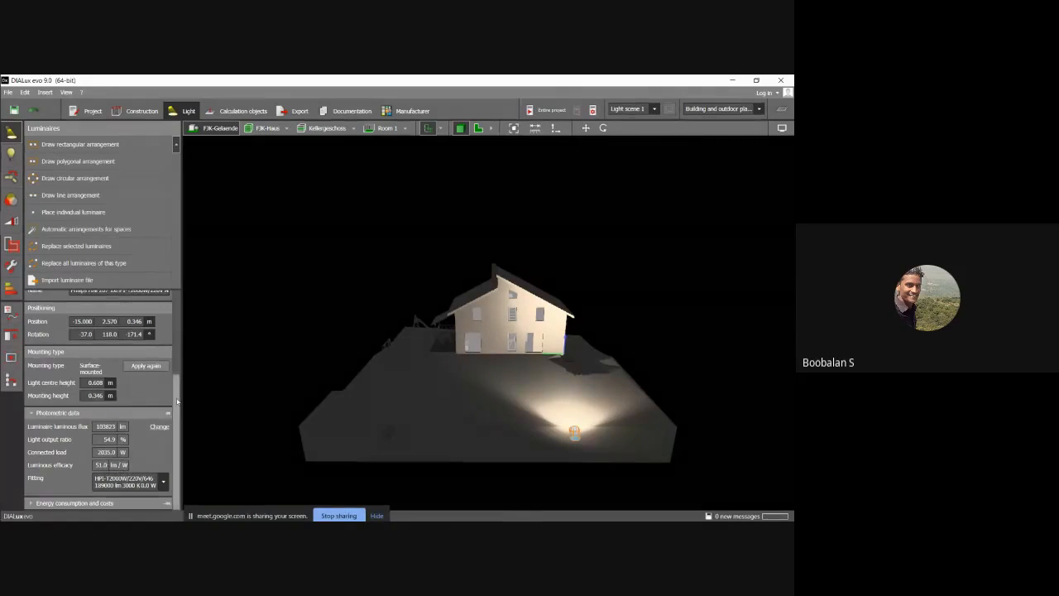
pyautogui.click(157, 427)
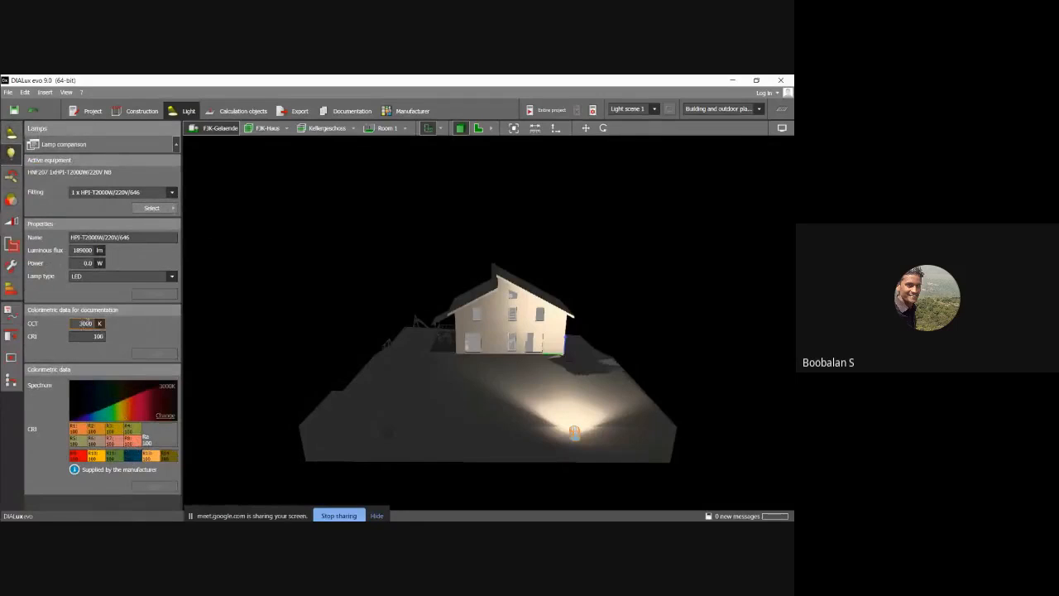
# - Try Halogen metal vapour lamp as the lamp type for the HPI-T2000W/220V/646 lamp
pyautogui.click(98, 336)
pyautogui.click(103, 276)
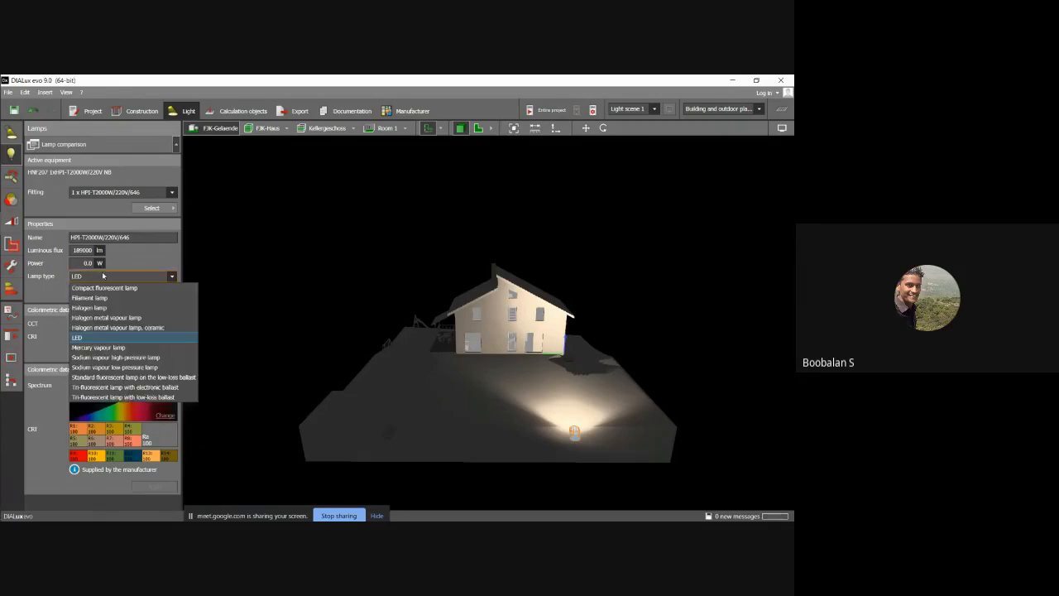
pyautogui.click(102, 276)
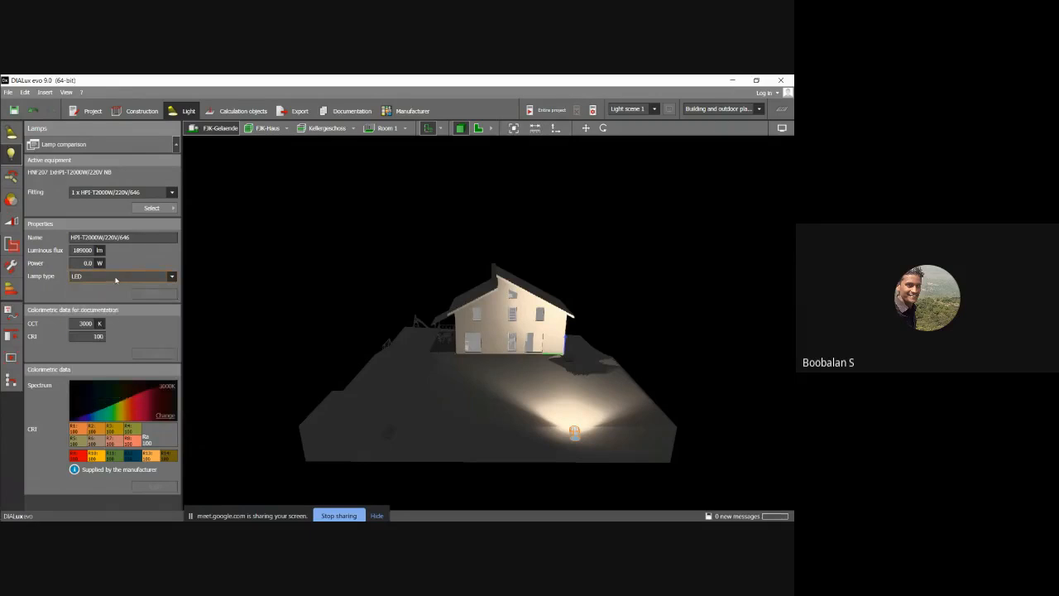
pyautogui.click(116, 278)
pyautogui.click(100, 320)
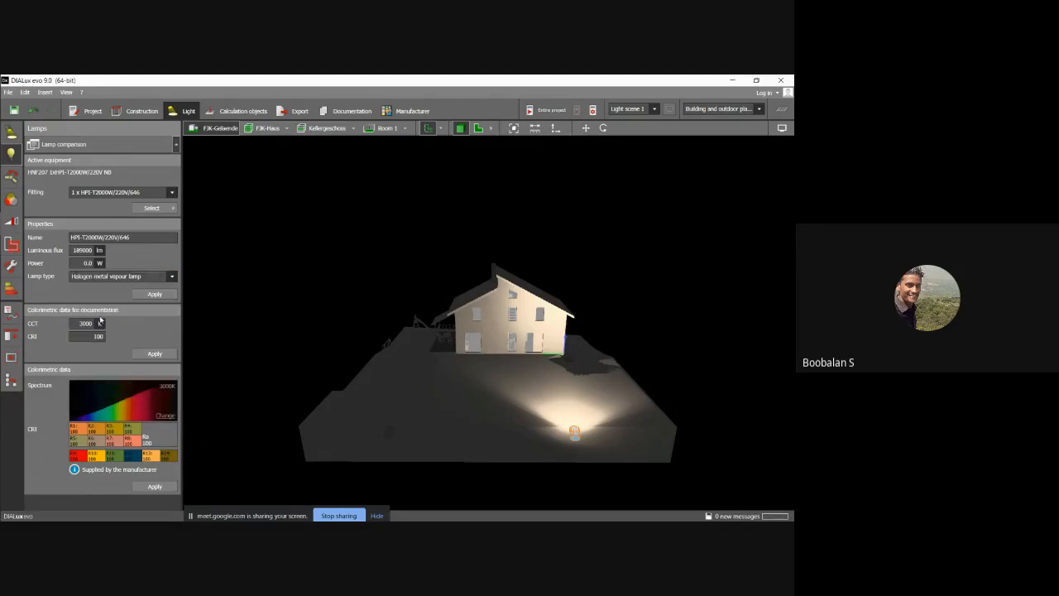
# - Apply Mercury vapour lamp as the lamp type and return it to LED
pyautogui.click(124, 277)
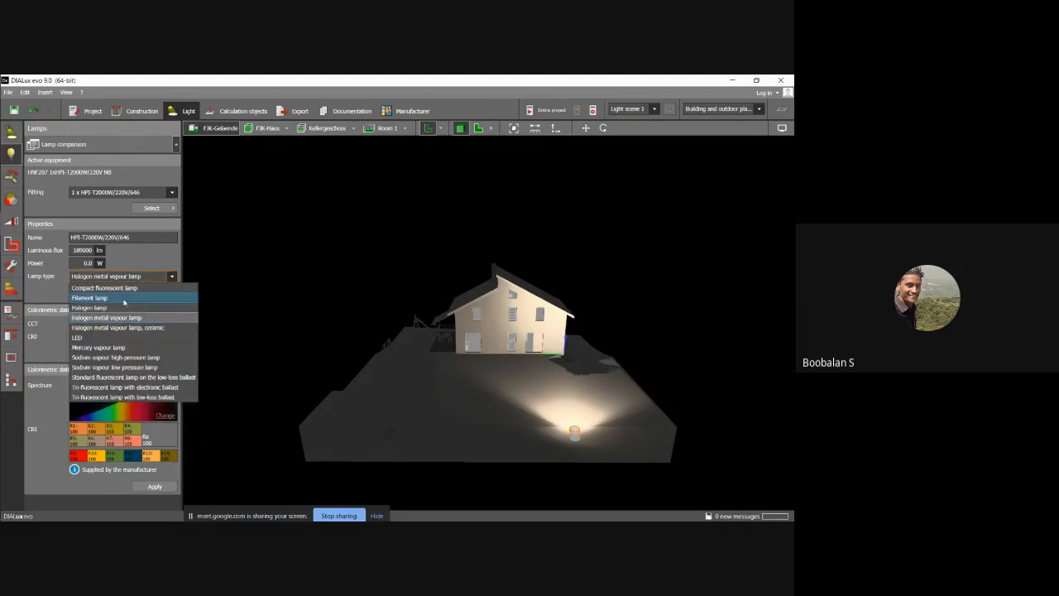
pyautogui.click(124, 347)
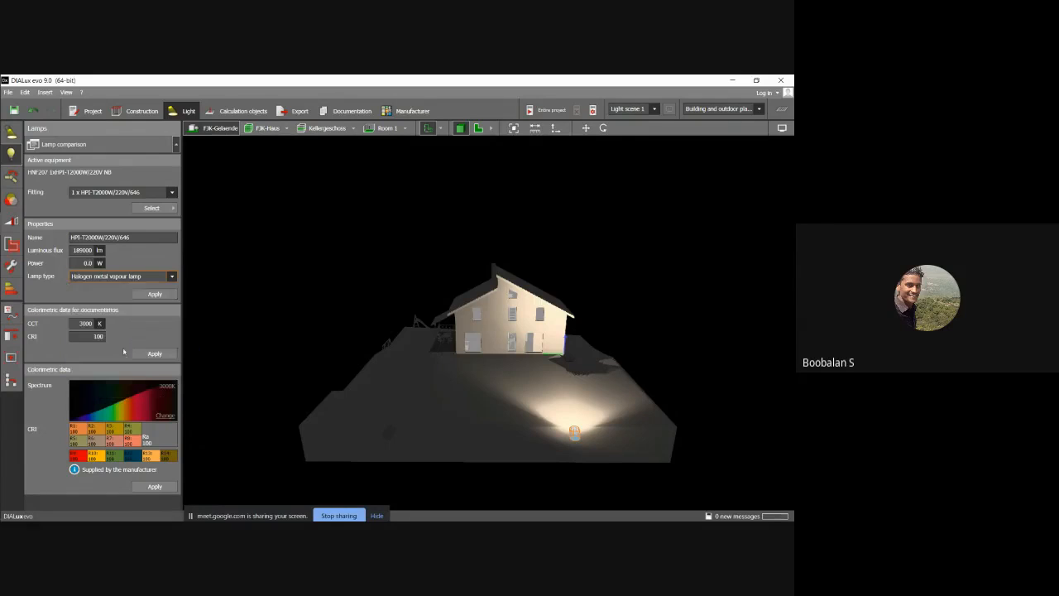
pyautogui.click(156, 354)
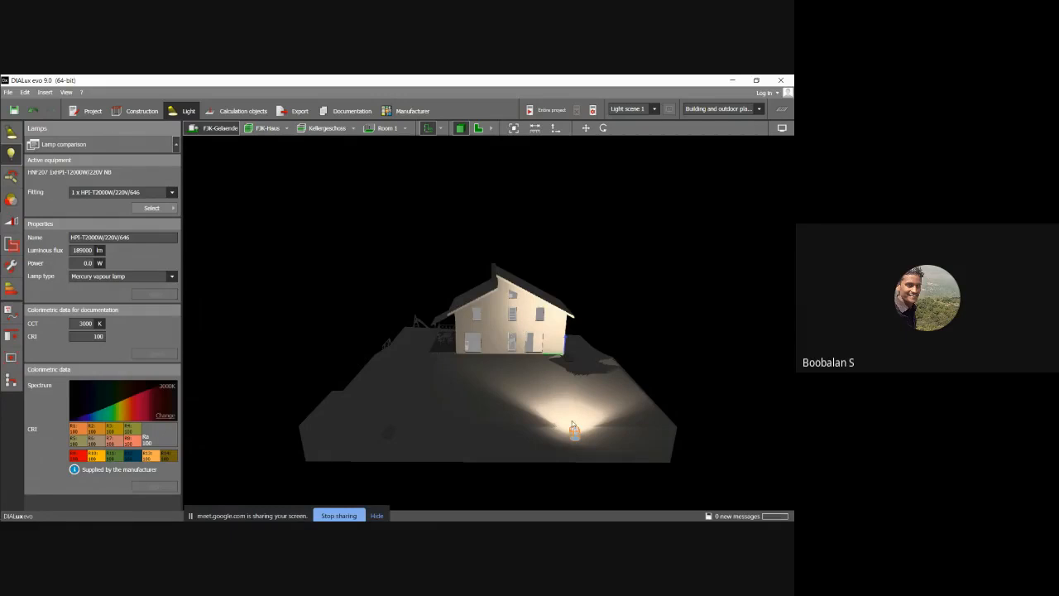
pyautogui.click(130, 278)
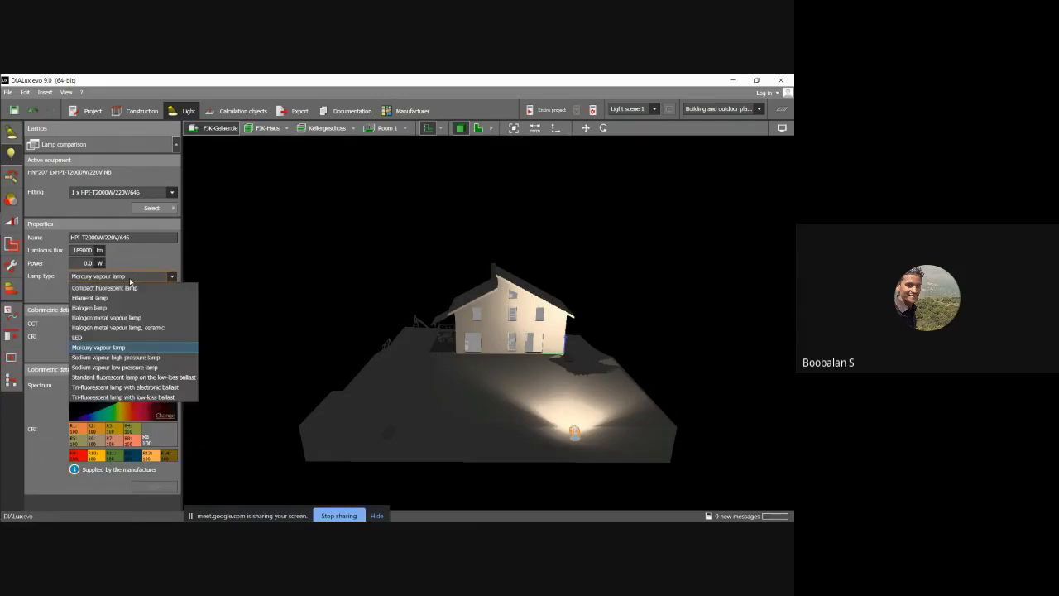
pyautogui.click(85, 337)
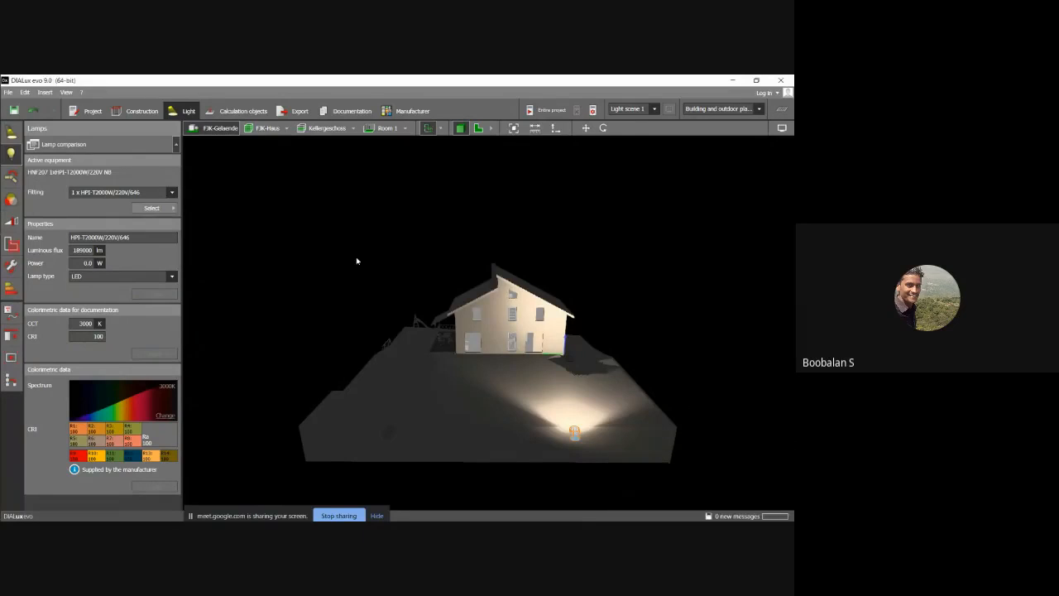
# - Switch to Google Chrome and show the Google Meet call with its participants
pyautogui.moveTo(6, 173)
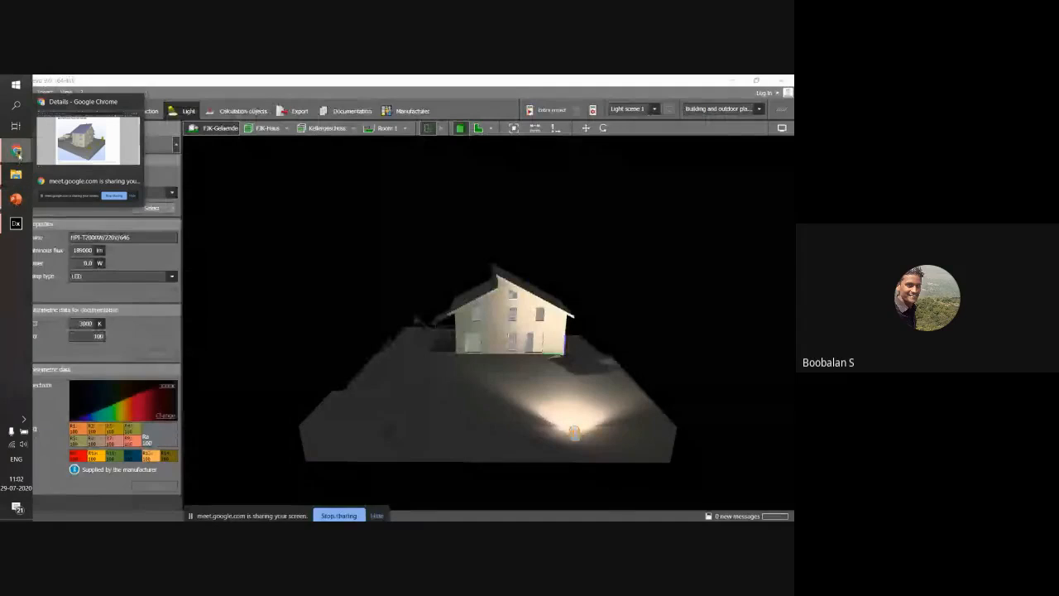
pyautogui.click(83, 141)
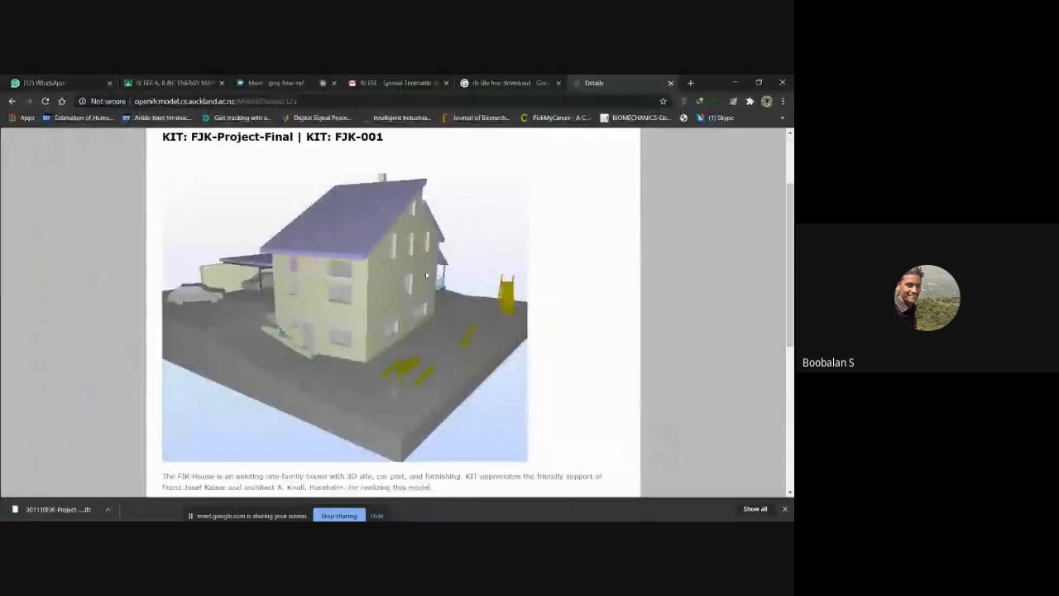
pyautogui.click(273, 81)
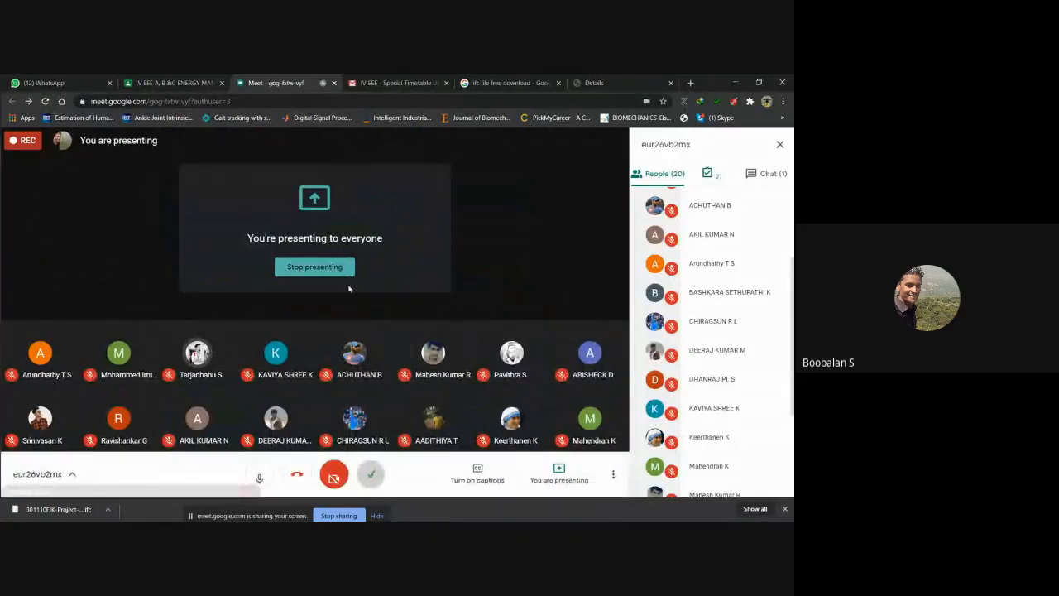